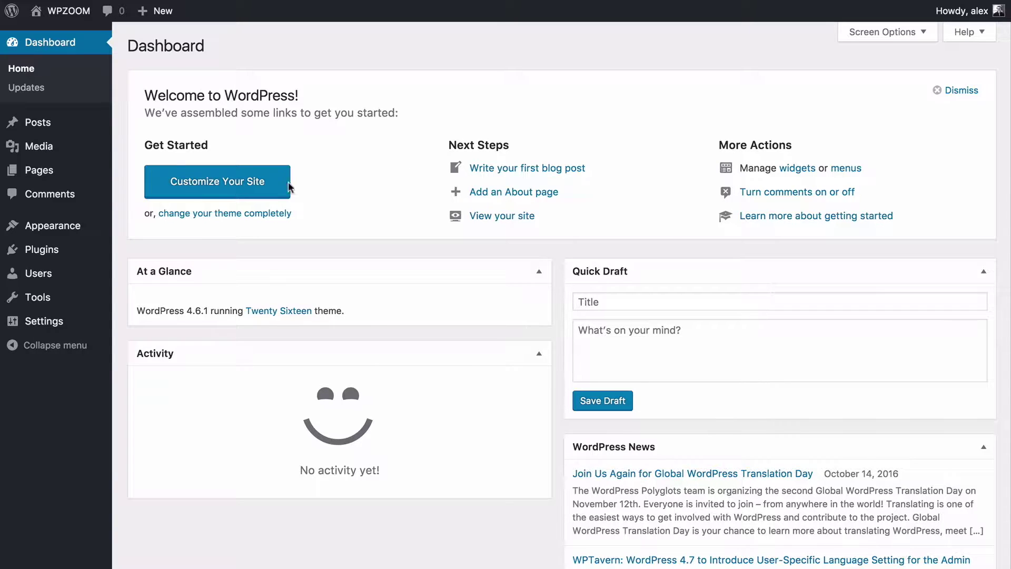
Upload presence.zip as a new theme, install it and activate it.
mouse_move(74, 225)
left_click(139, 230)
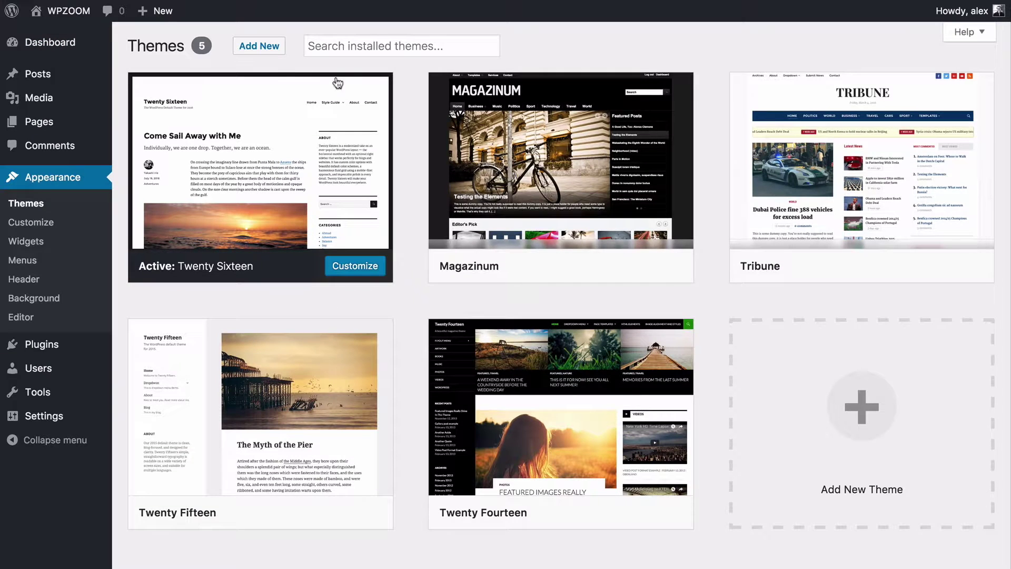
left_click(263, 46)
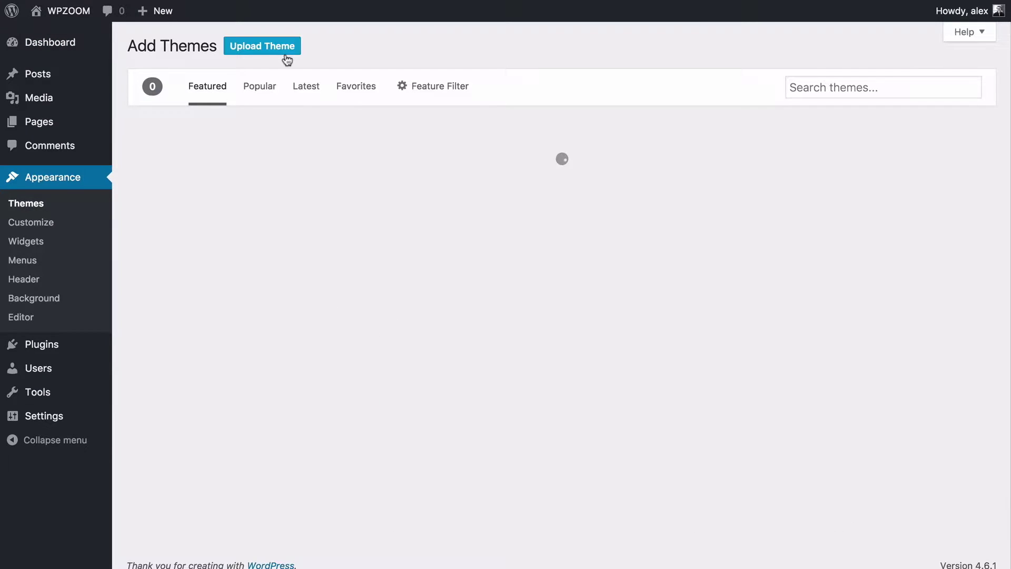
left_click(275, 51)
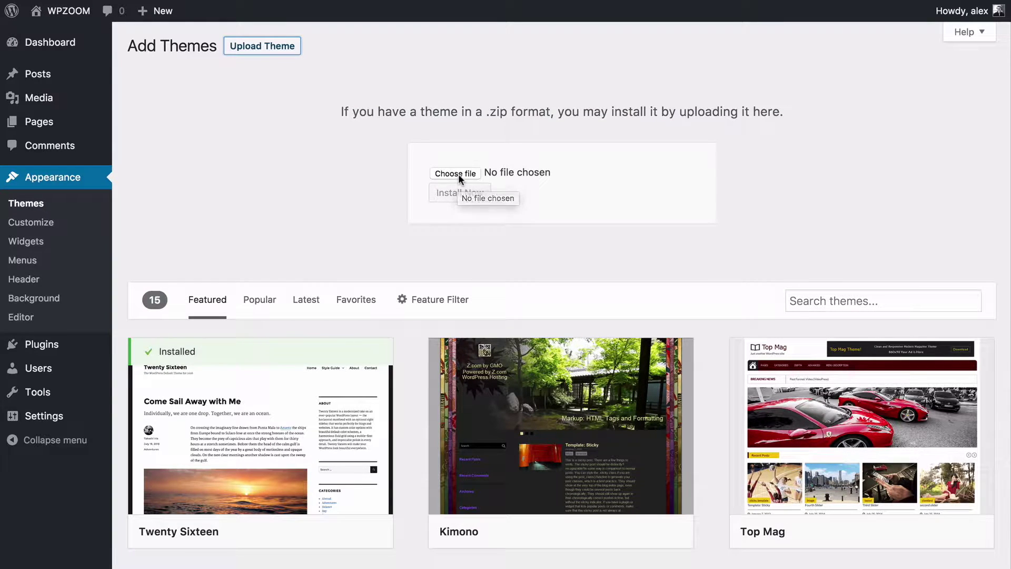
left_click(458, 174)
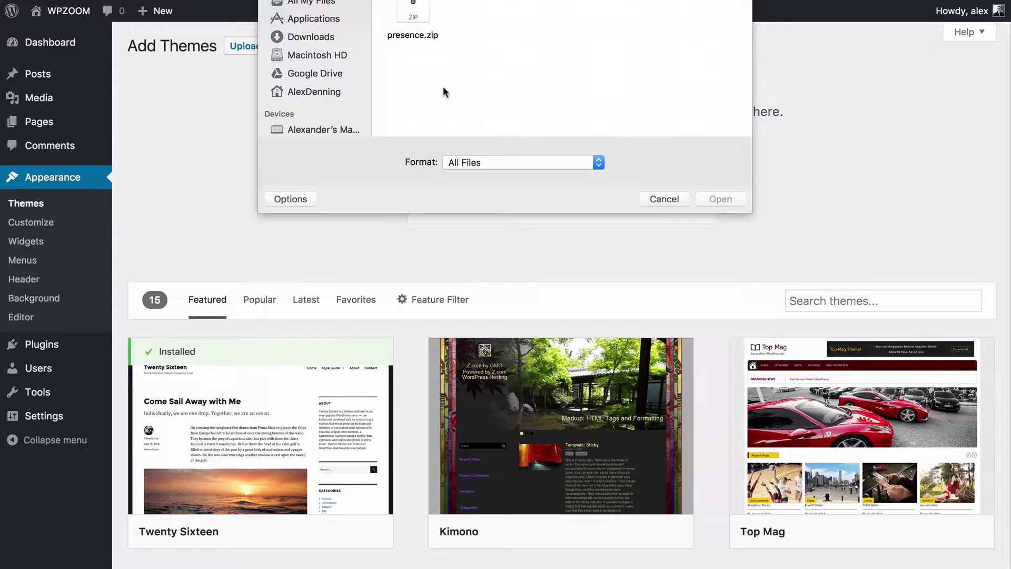
left_click_drag(489, 70, 453, 21)
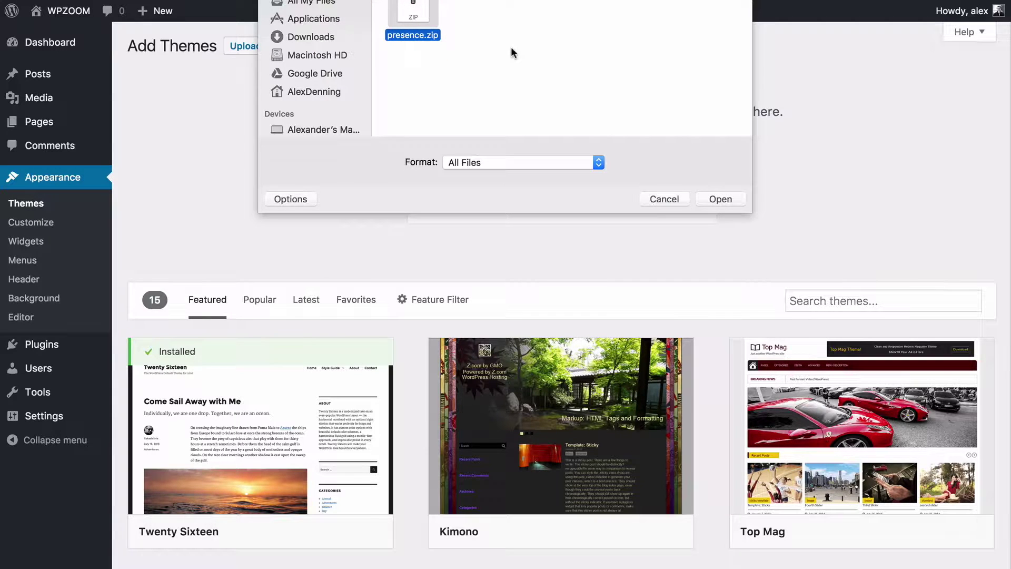
left_click(713, 200)
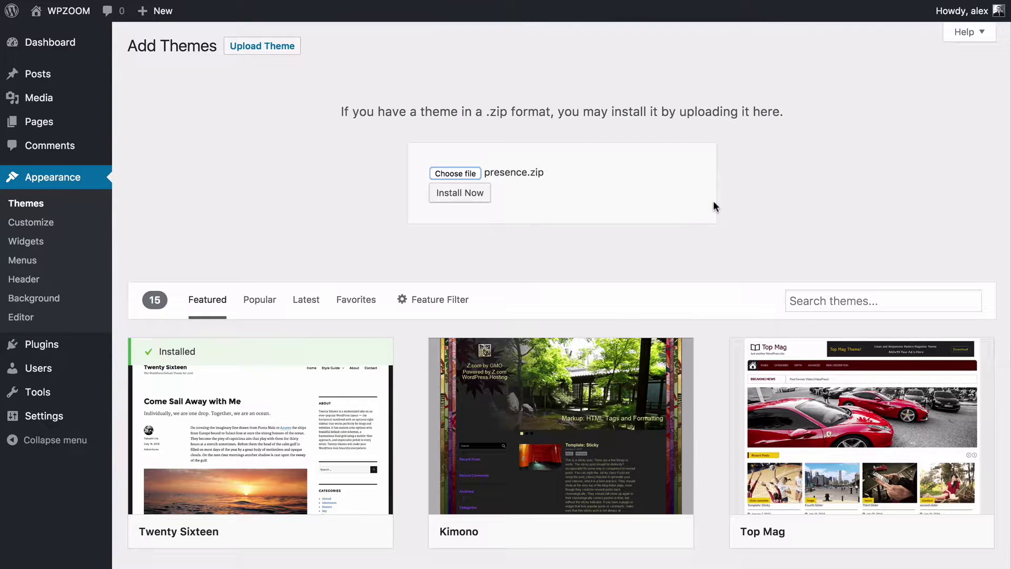
left_click(445, 199)
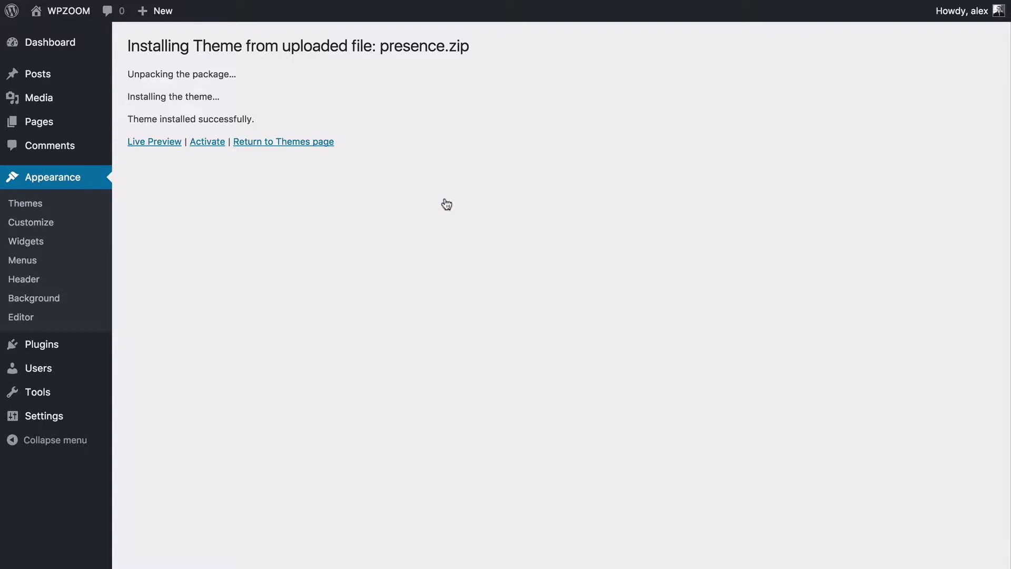
left_click(208, 142)
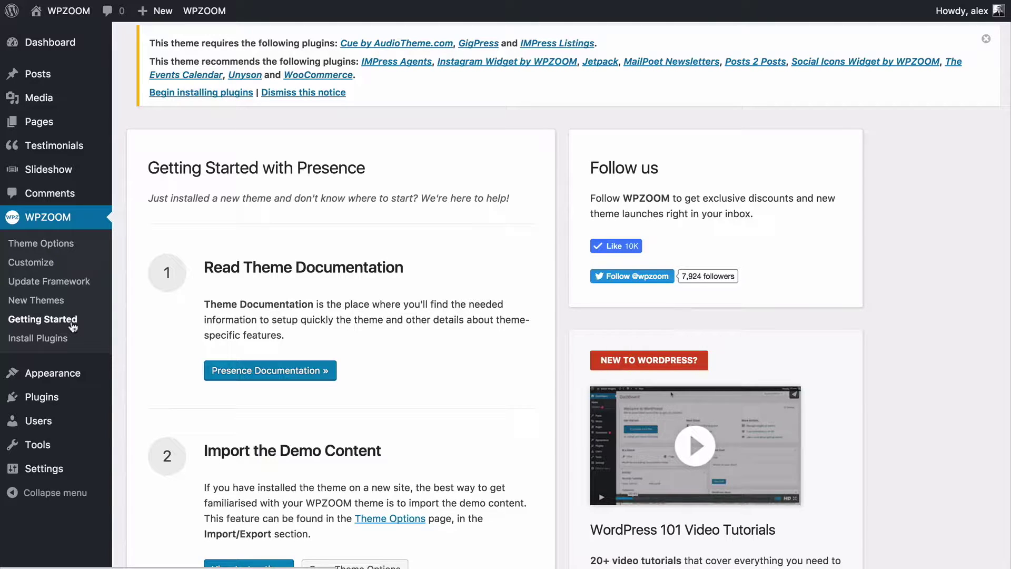
Open the Presence documentation from the Getting Started page and examine the example sites on the theme's demo page.
scroll(423, 249, "down", 3)
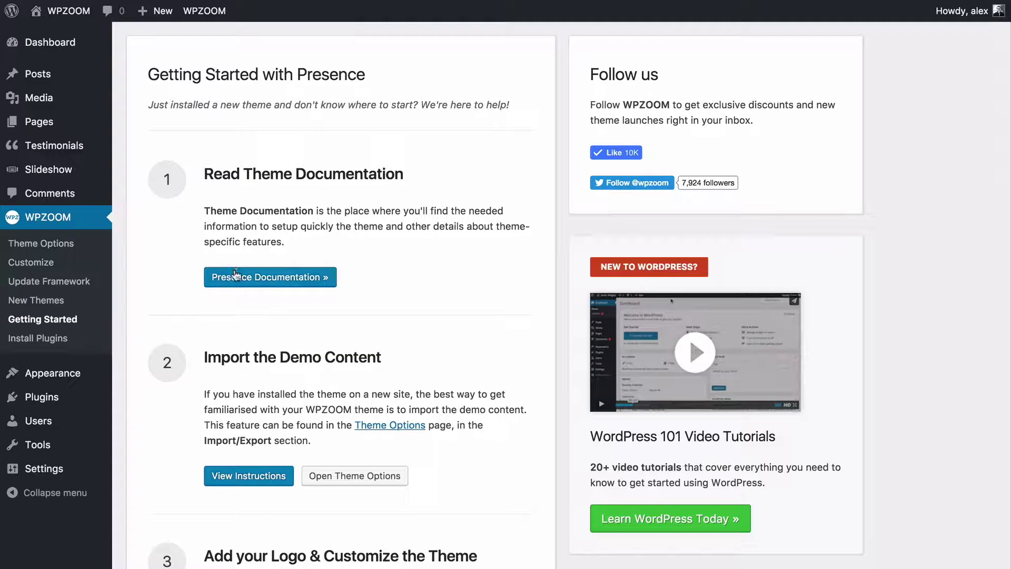
left_click(236, 280)
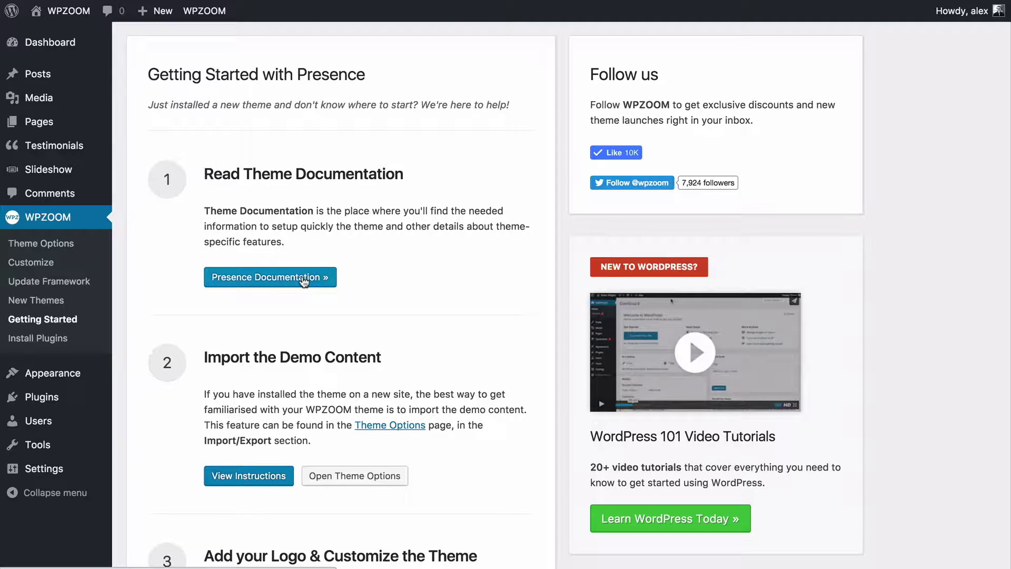
scroll(304, 282, "down", 5)
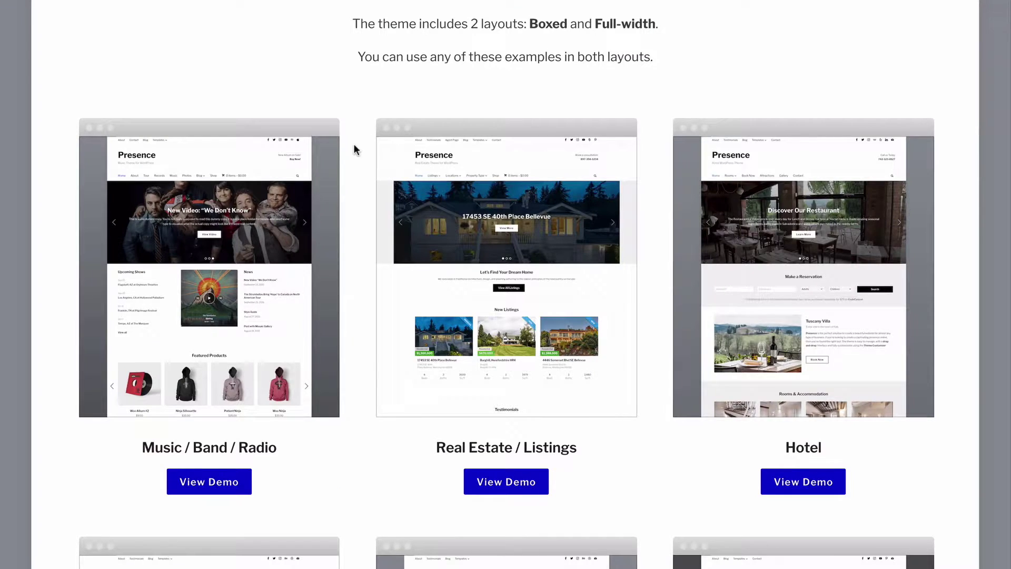
scroll(353, 147, "up", 5)
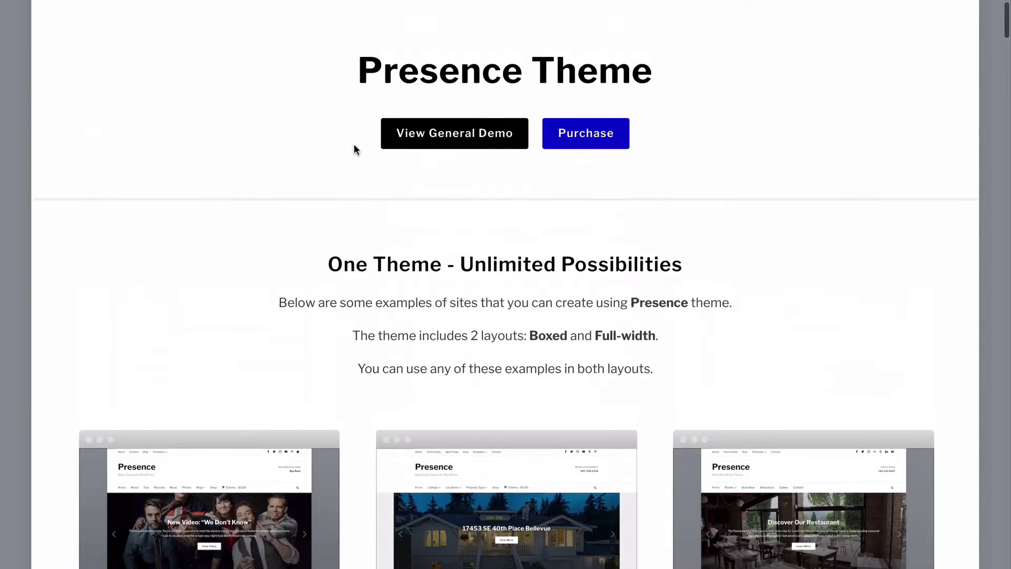
scroll(1, 214, "down", 4)
scroll(1, 215, "down", 3)
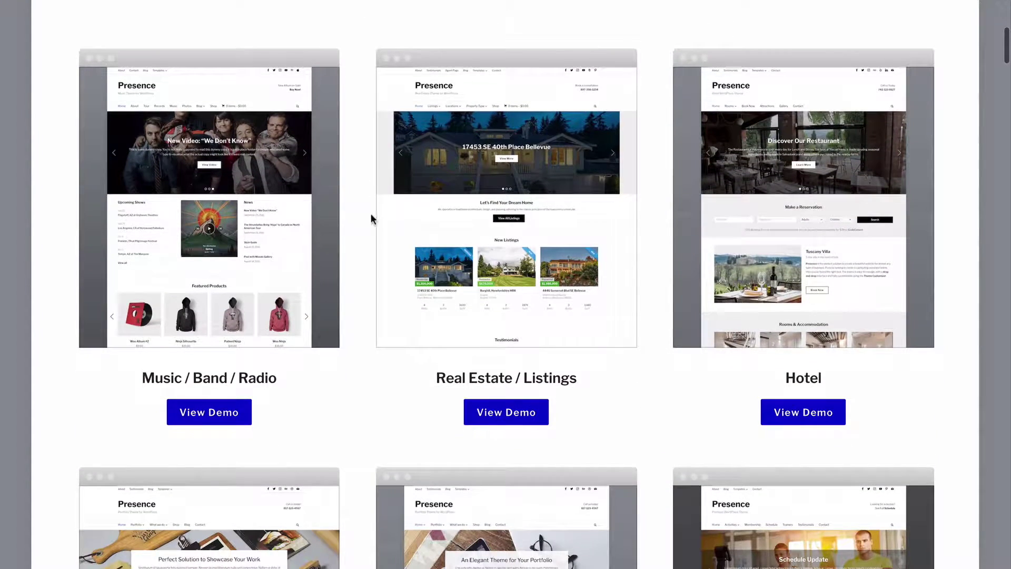
scroll(510, 241, "down", 6)
scroll(509, 241, "up", 2)
scroll(263, 104, "up", 3)
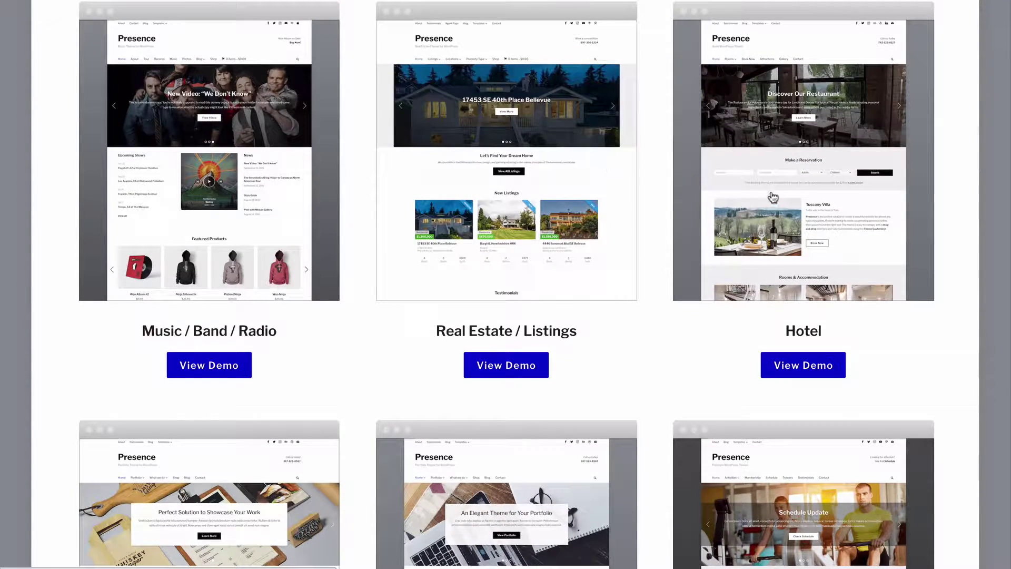
scroll(769, 192, "down", 5)
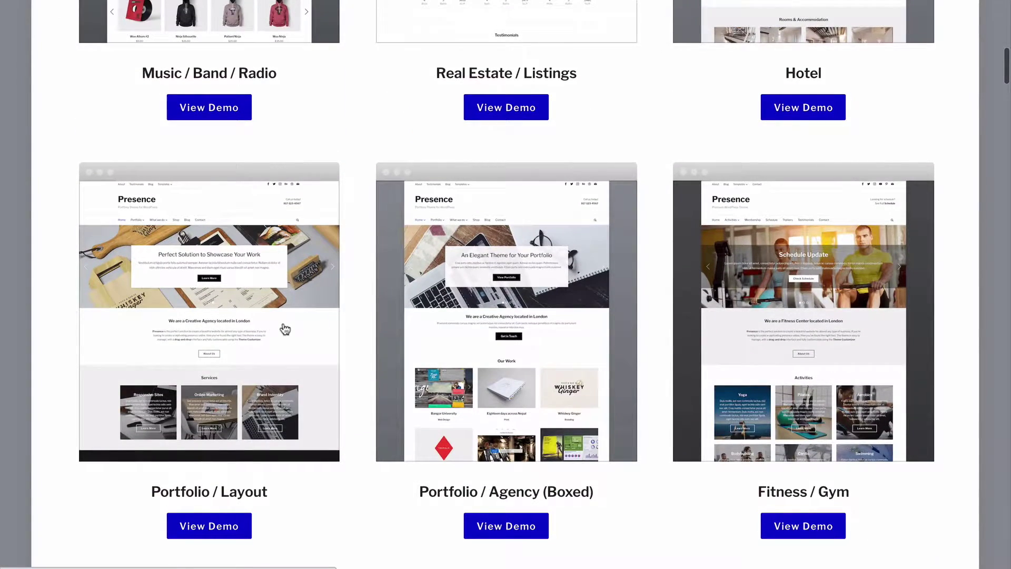
scroll(284, 329, "down", 3)
scroll(430, 380, "down", 8)
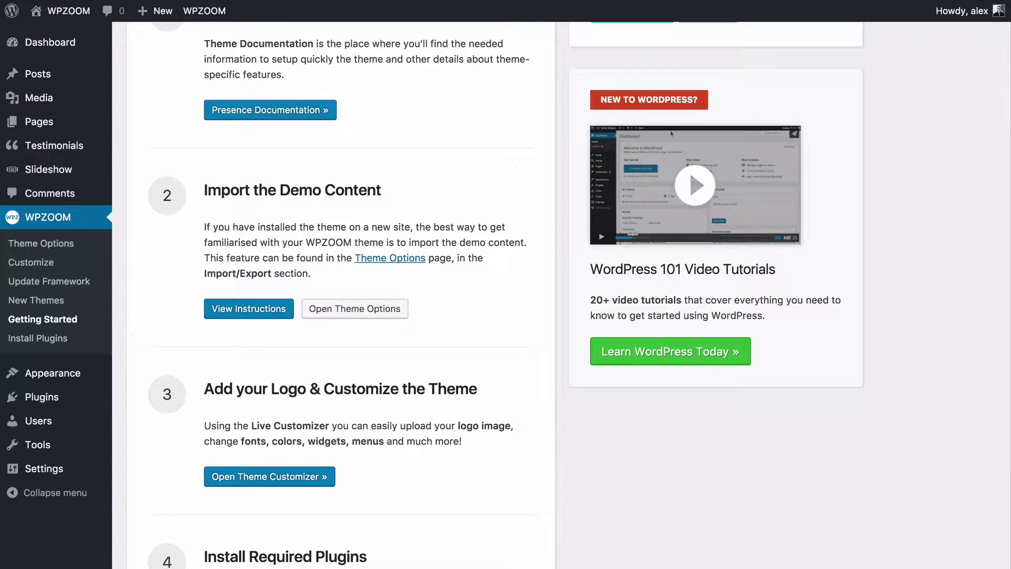
Install all of the theme's required and recommended plugins in one bulk action.
scroll(484, 350, "up", 1)
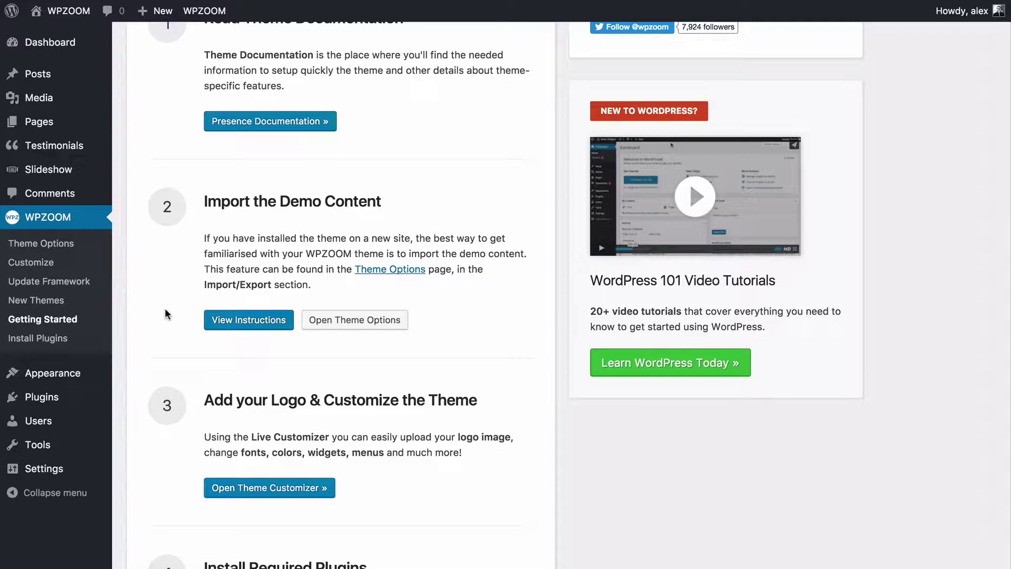
left_click(45, 339)
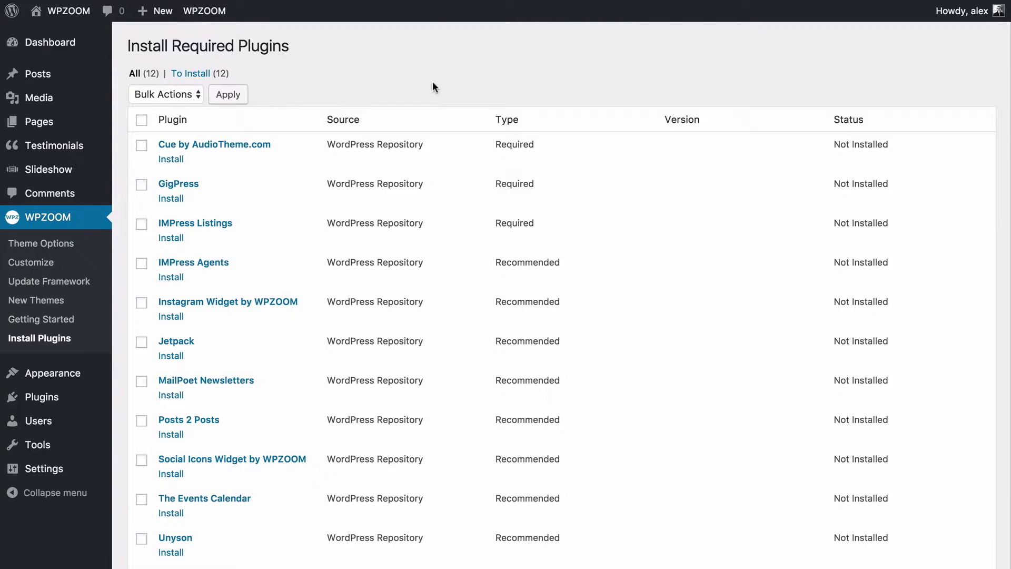
scroll(432, 82, "down", 3)
scroll(433, 82, "up", 3)
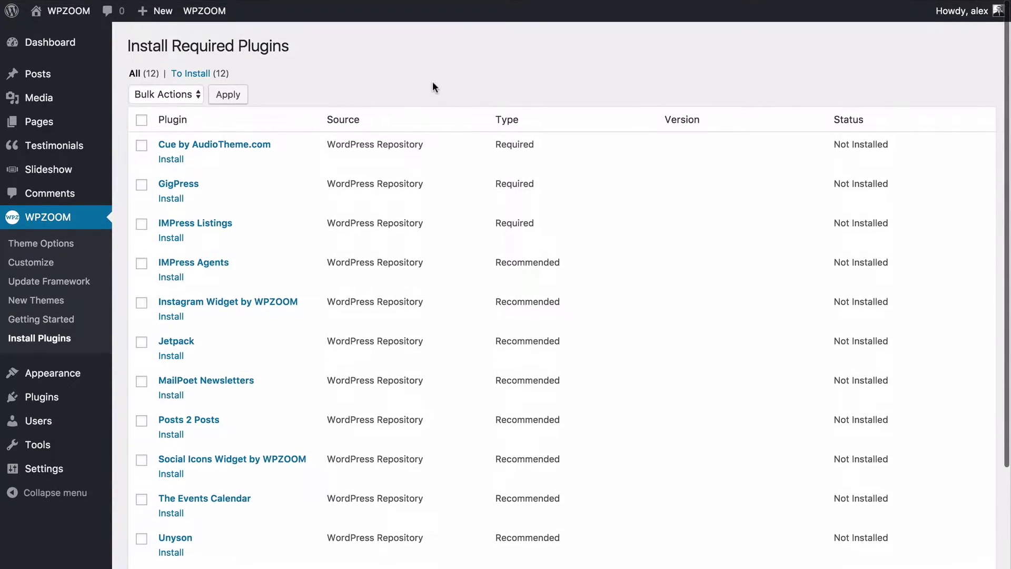
left_click(143, 121)
left_click(169, 99)
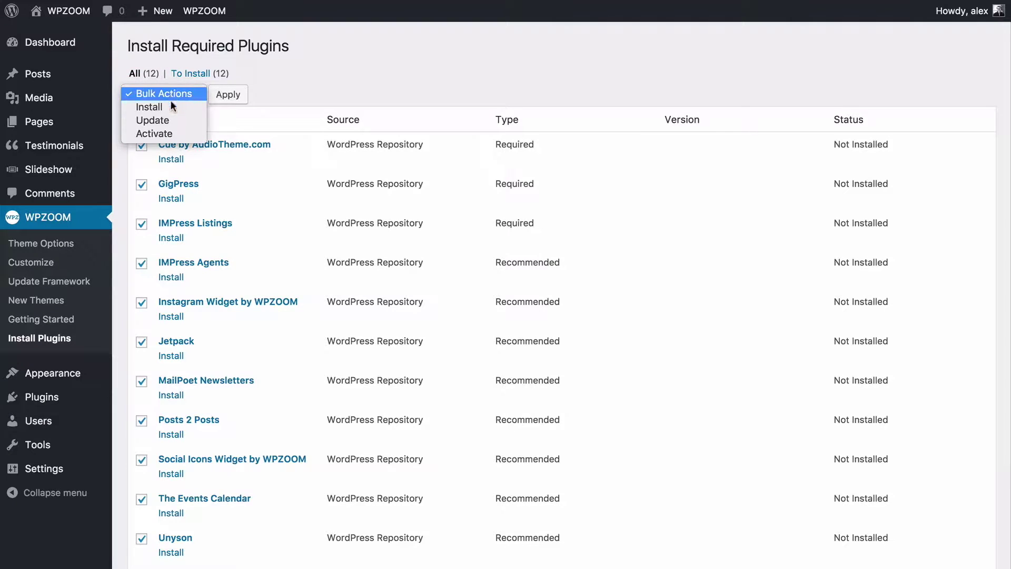
left_click(171, 106)
left_click(230, 98)
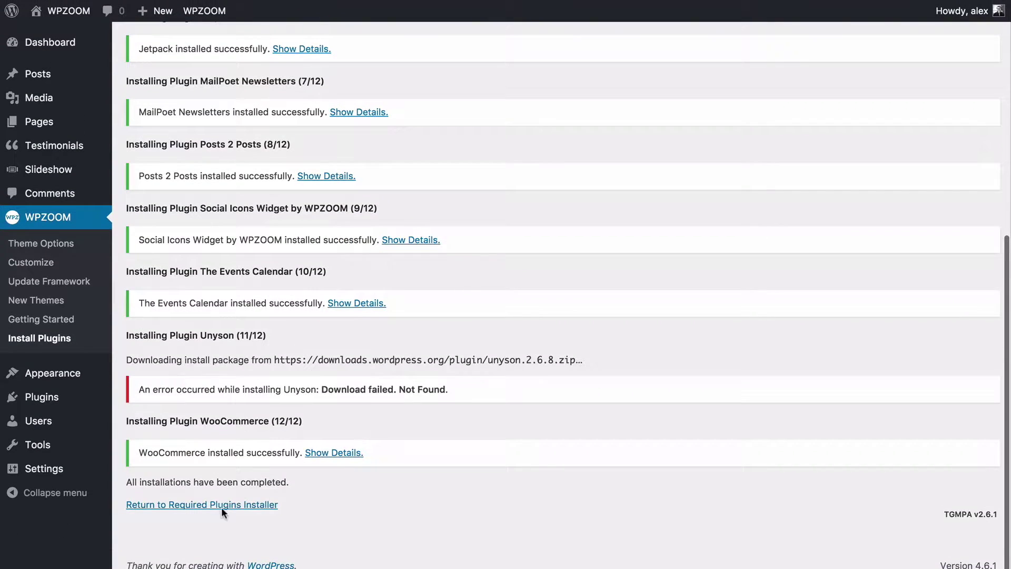
Return to the required plugins list and activate all listed plugins in one bulk action.
left_click(218, 505)
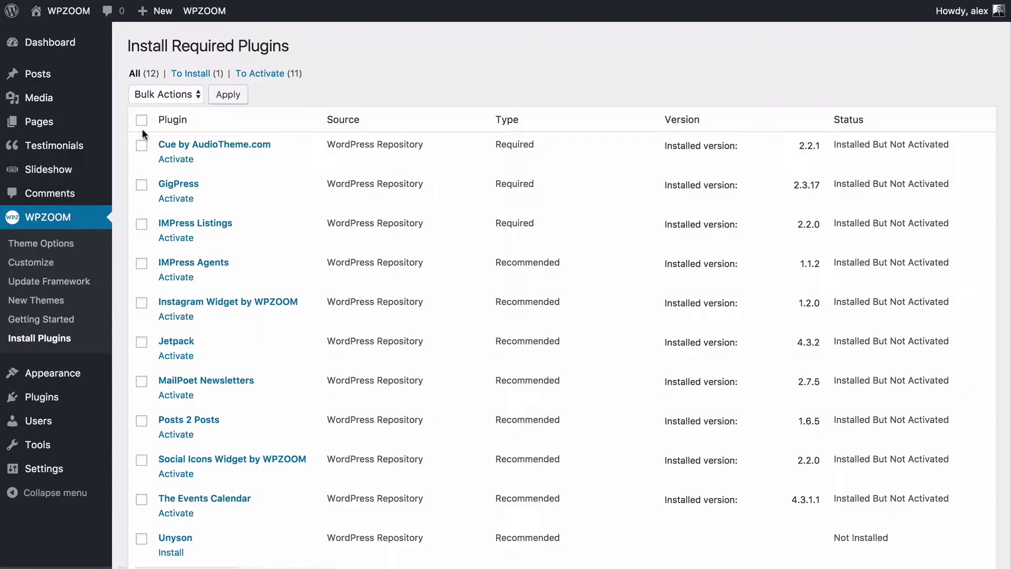
left_click(141, 121)
left_click(163, 97)
left_click(164, 130)
left_click(227, 95)
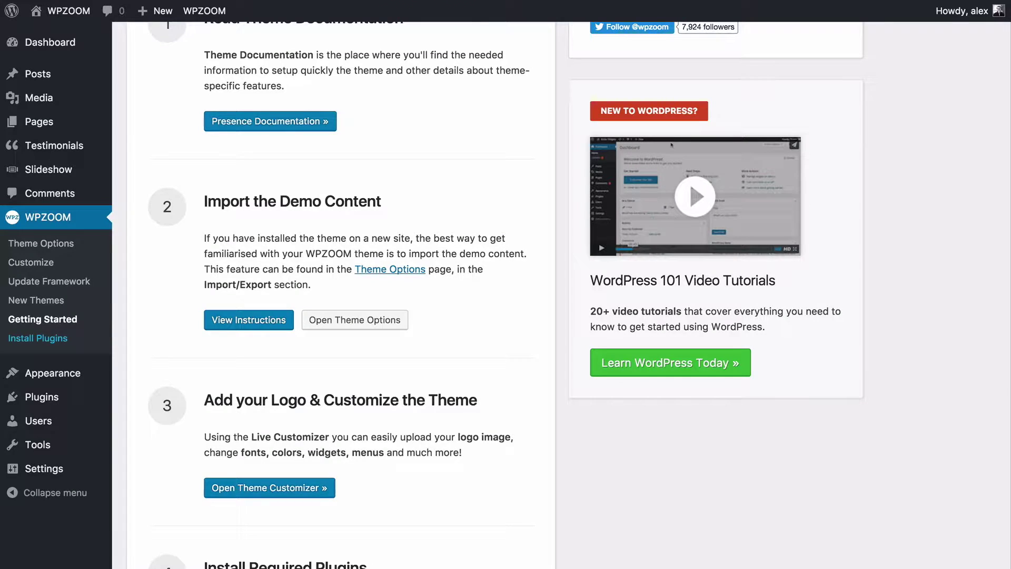
Open the Demo Content import section of the theme options and start loading the demo content.
left_click(341, 319)
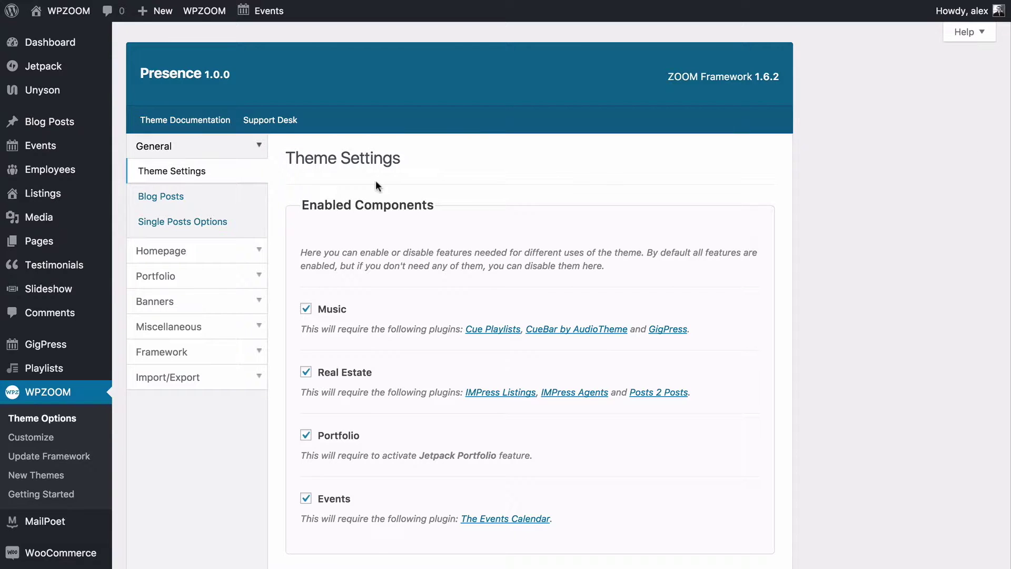
left_click(182, 377)
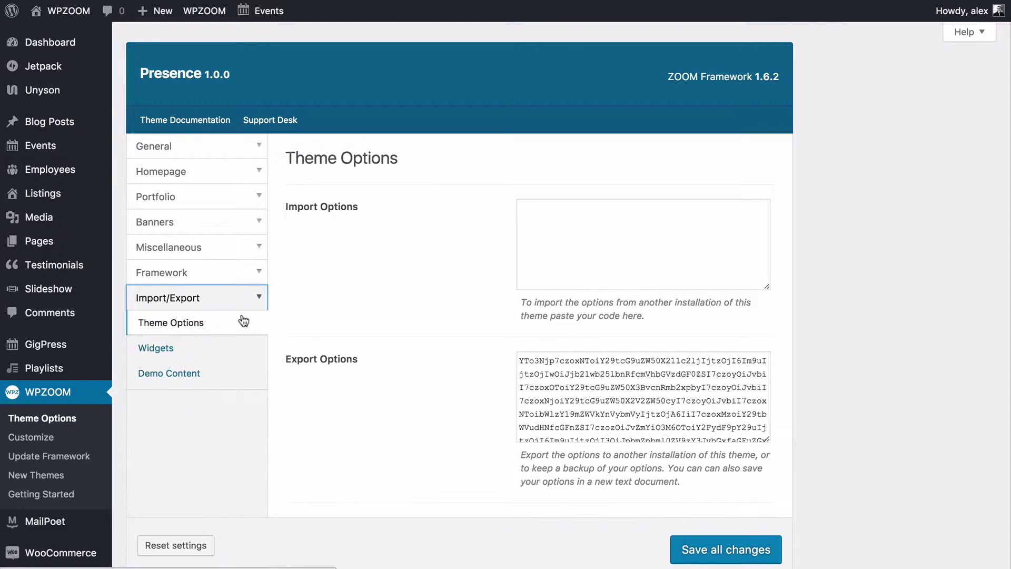
scroll(243, 321, "down", 3)
left_click(161, 295)
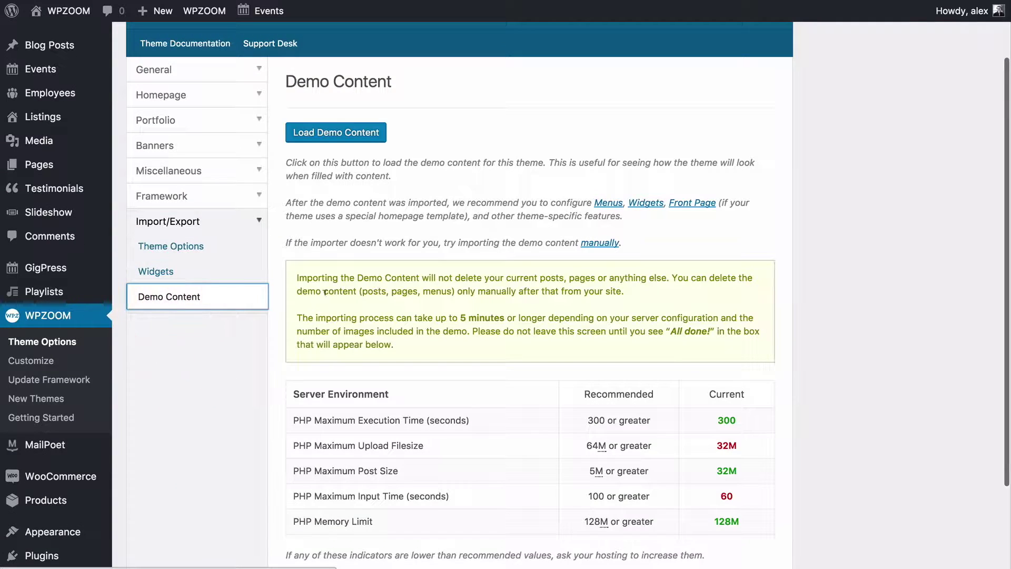
left_click(332, 132)
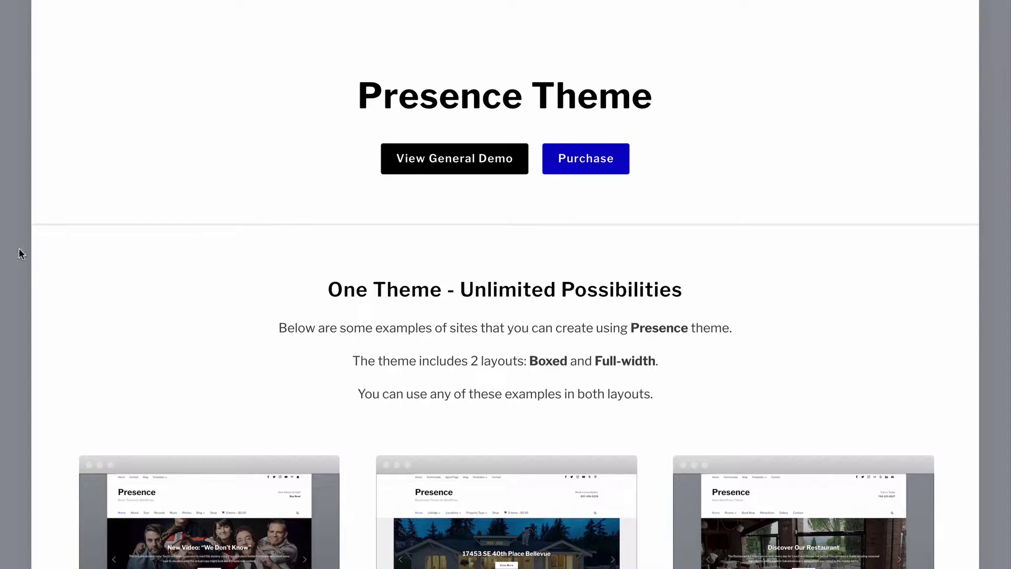
Switch to the Presence theme demo page and compare the available site variants, such as Music, Hotel and Portfolio.
scroll(2, 257, "down", 6)
scroll(2, 258, "down", 2)
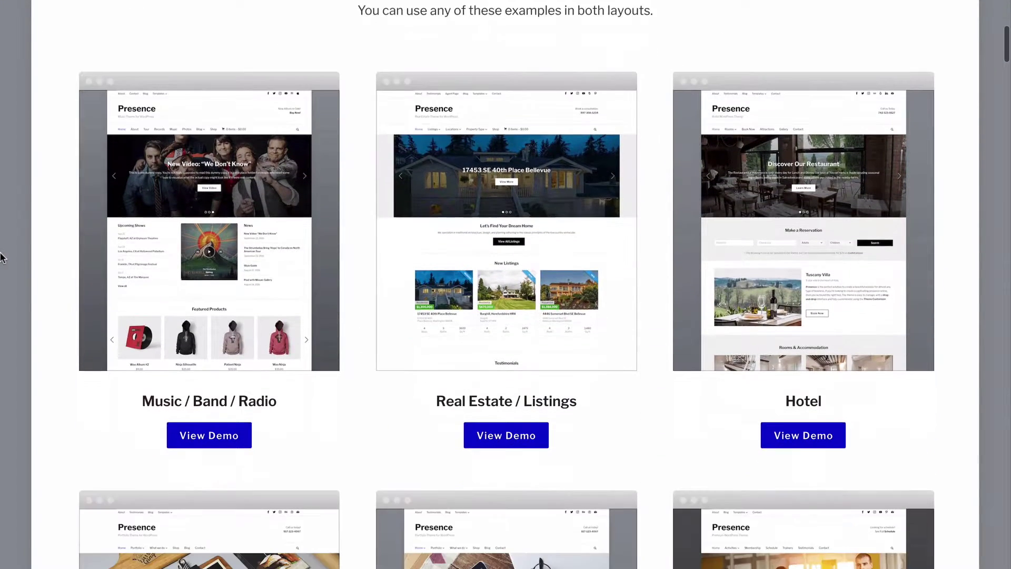
scroll(973, 235, "down", 20)
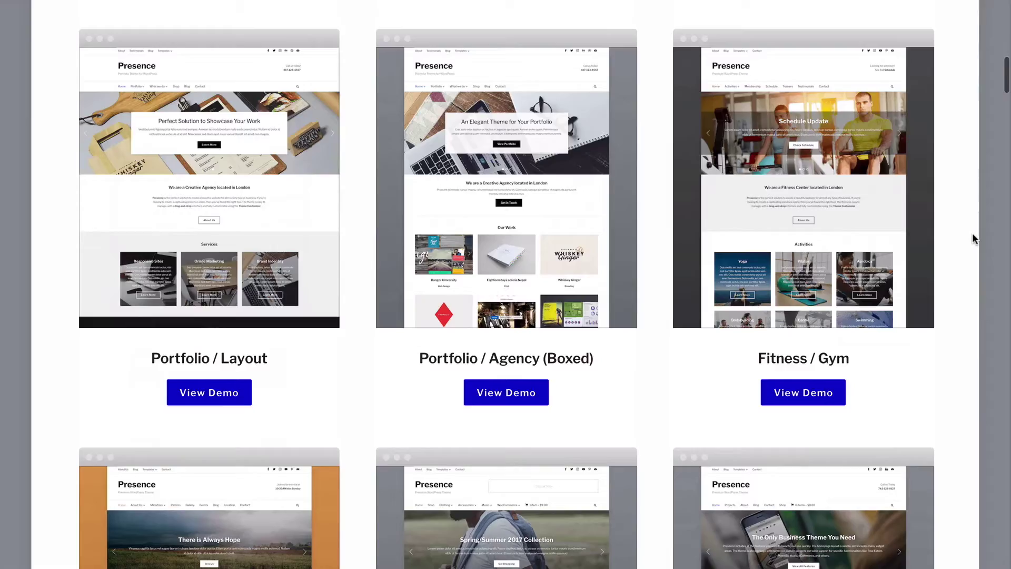
scroll(973, 235, "up", 7)
scroll(972, 235, "up", 20)
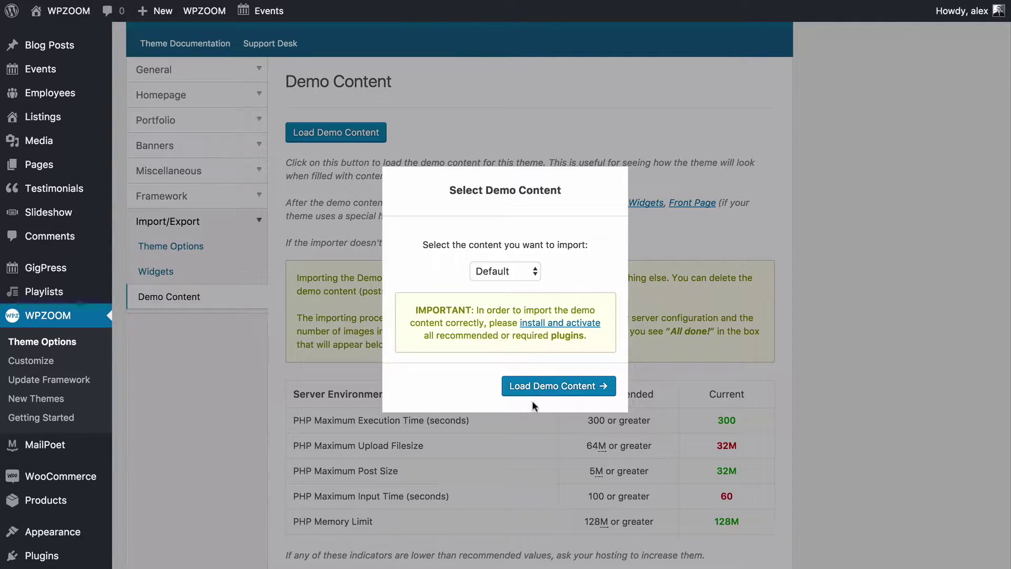
Import the Default demo content and skip the thumbnail regeneration.
left_click(525, 271)
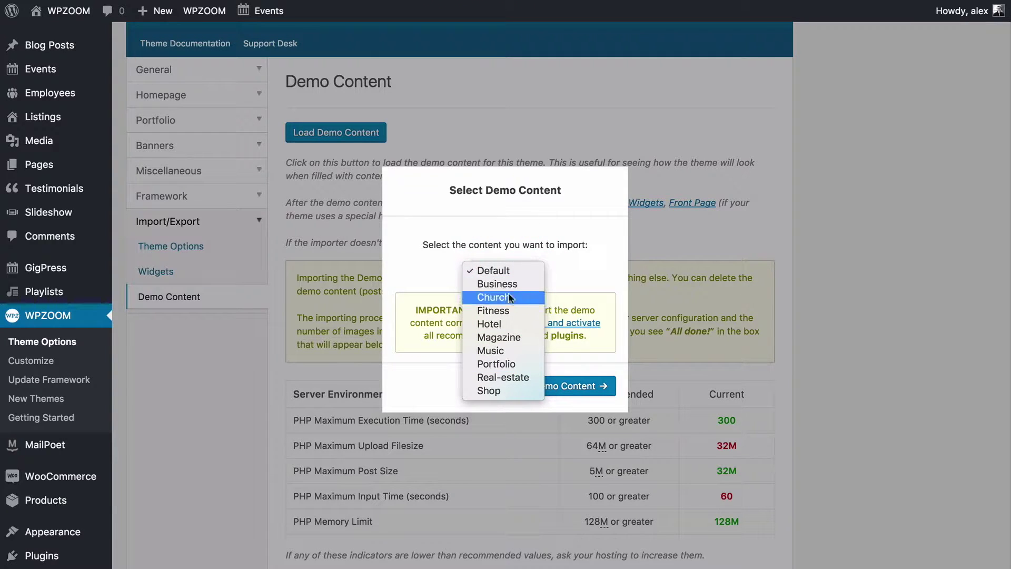
left_click(536, 276)
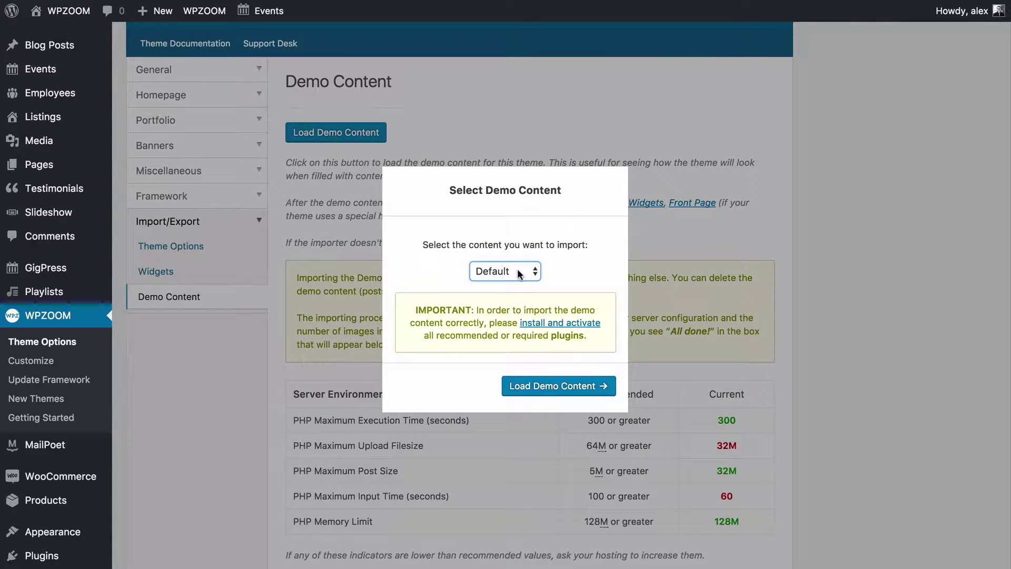
left_click(533, 390)
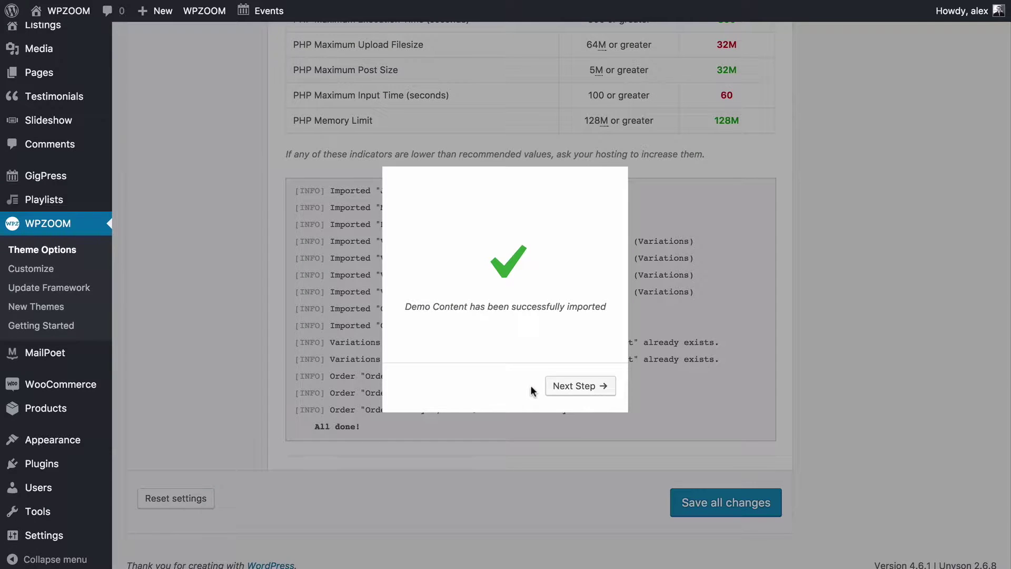
left_click(563, 387)
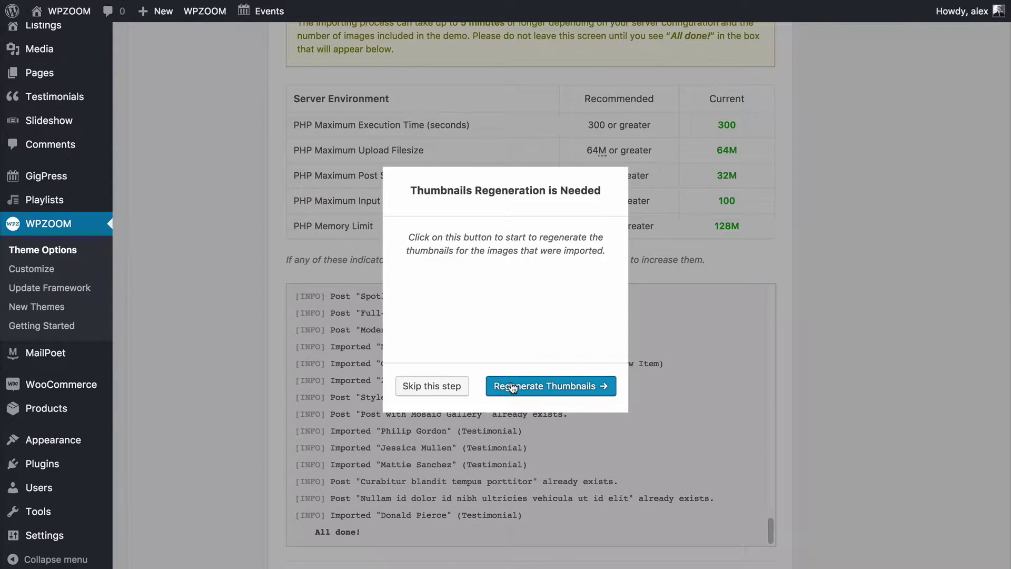
left_click(454, 387)
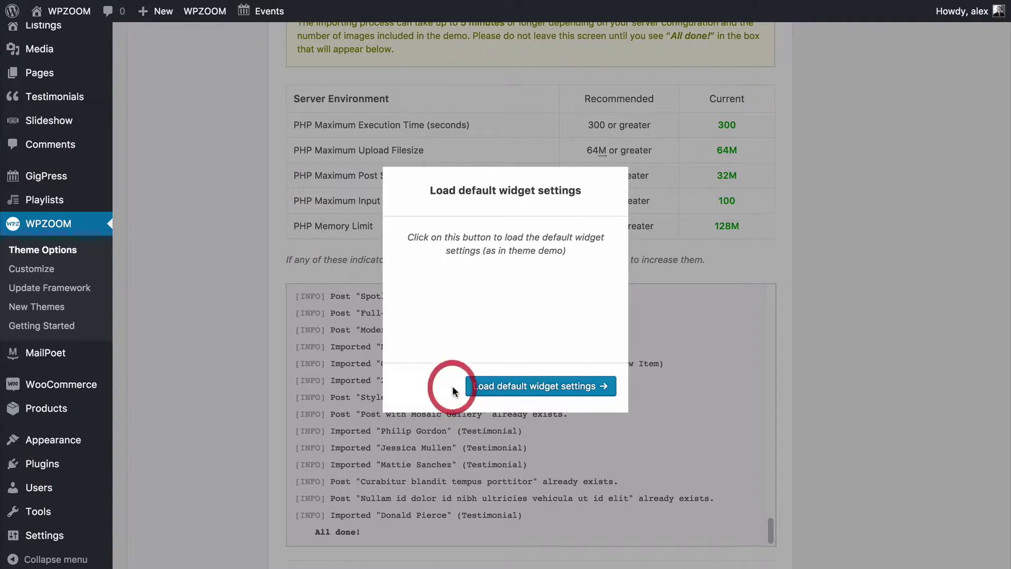
Load the default widget settings from the theme demo and continue to the Menus page.
left_click(512, 390)
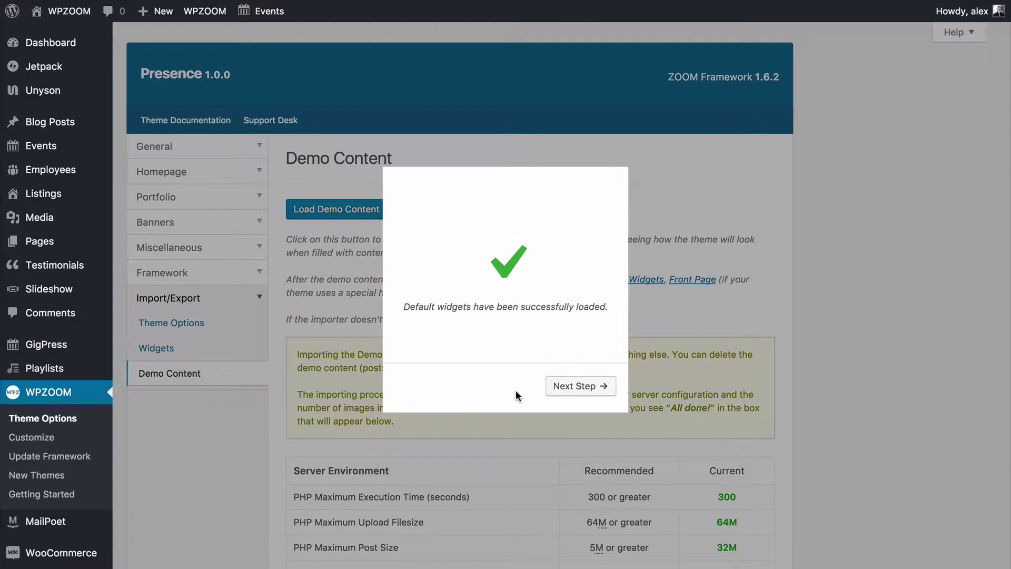
left_click(563, 387)
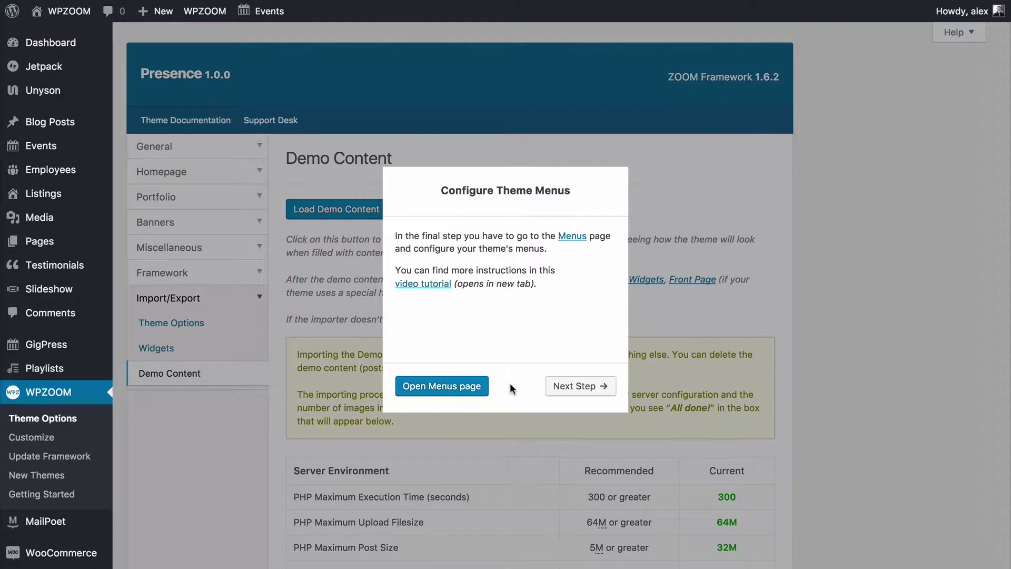
left_click(463, 389)
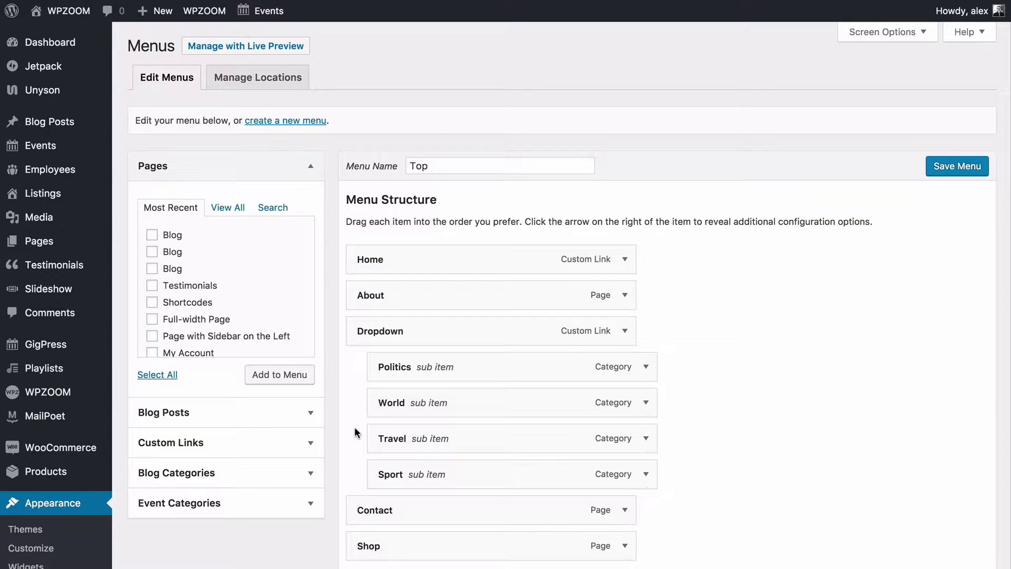
Assign the Top menu to the Mobile Menu theme location and save the menu locations.
scroll(334, 234, "down", 5)
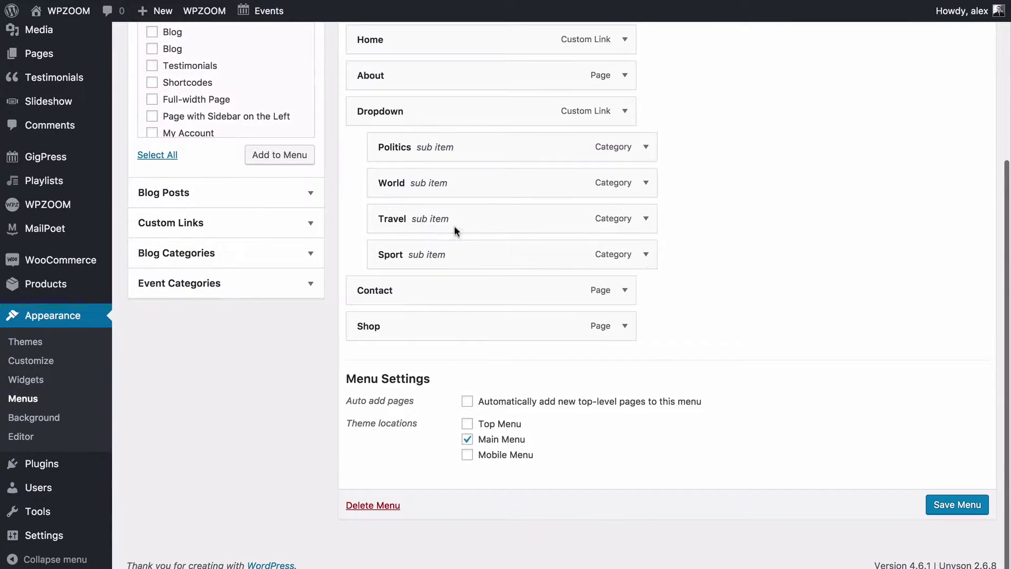
scroll(542, 334, "up", 5)
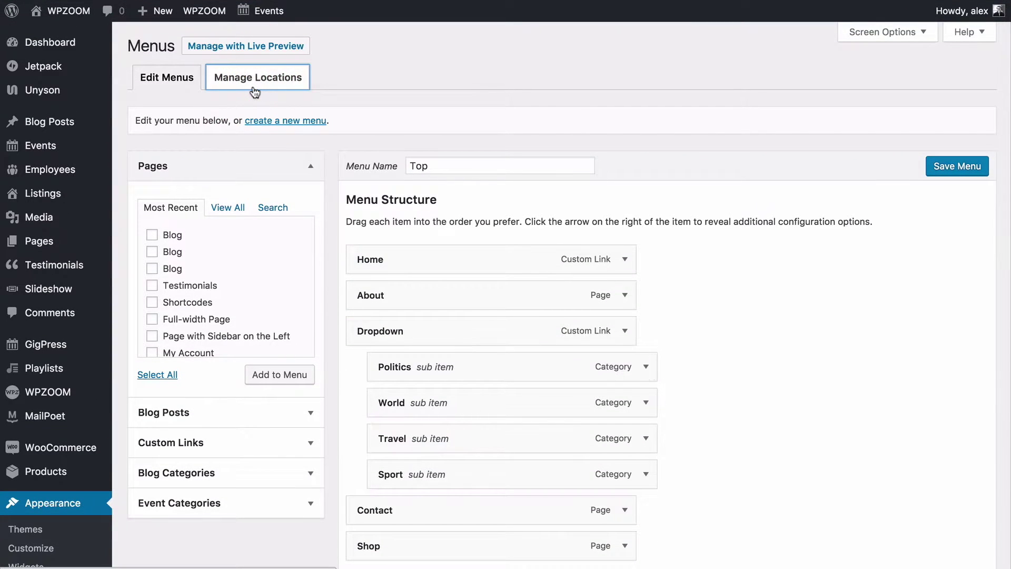
left_click(255, 93)
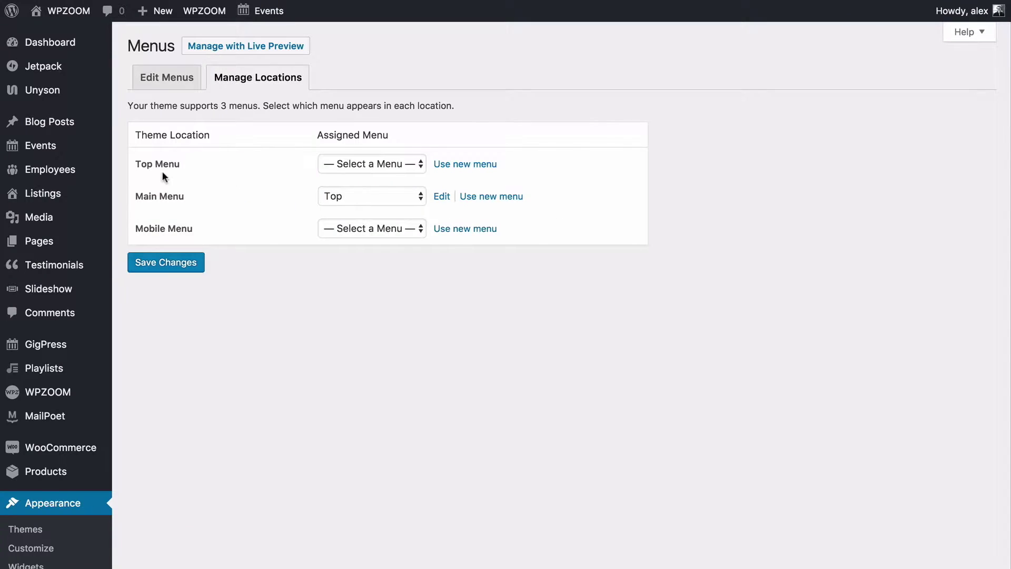
left_click(337, 192)
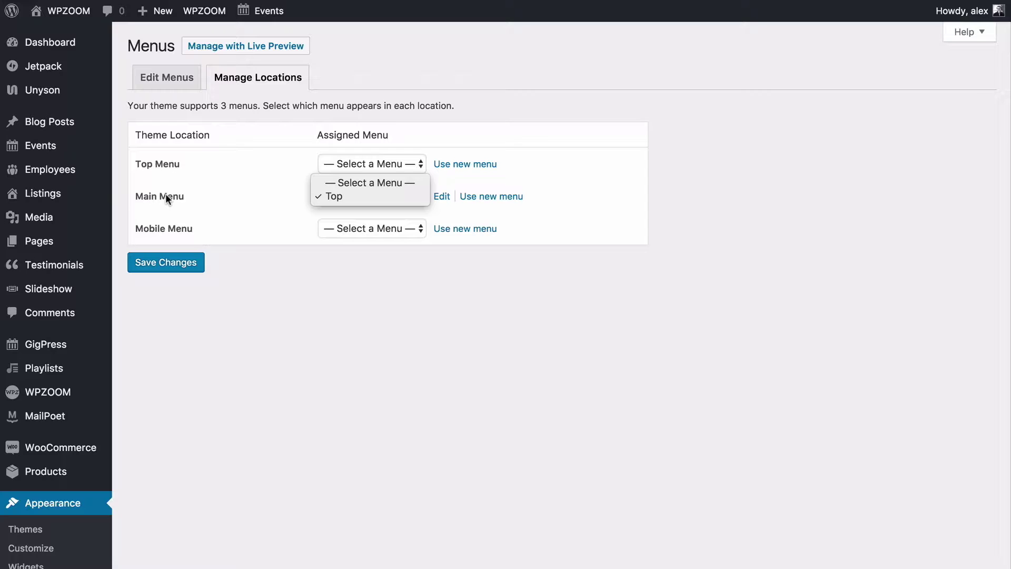
left_click(195, 233)
left_click(293, 232)
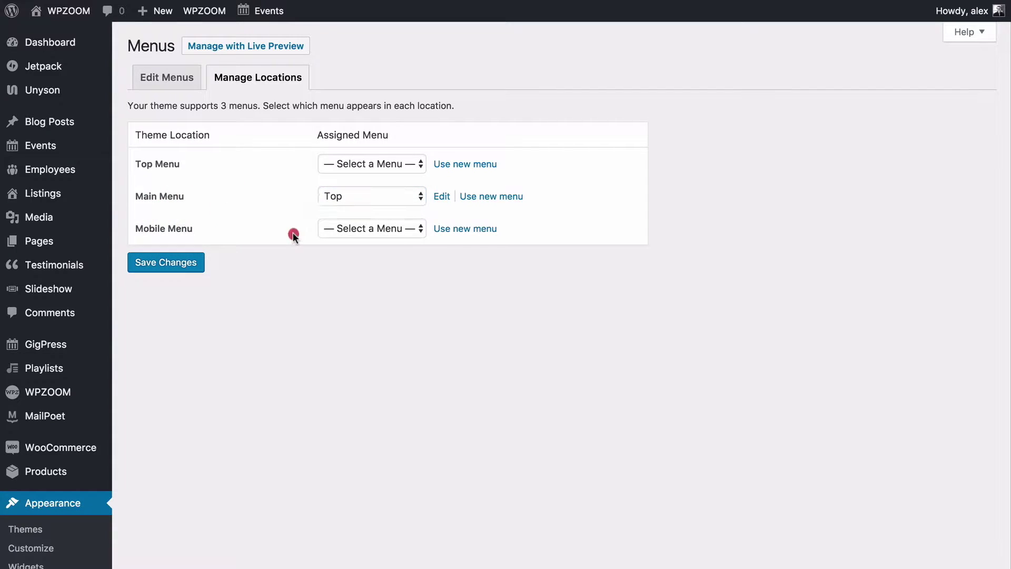
left_click(363, 235)
left_click(362, 244)
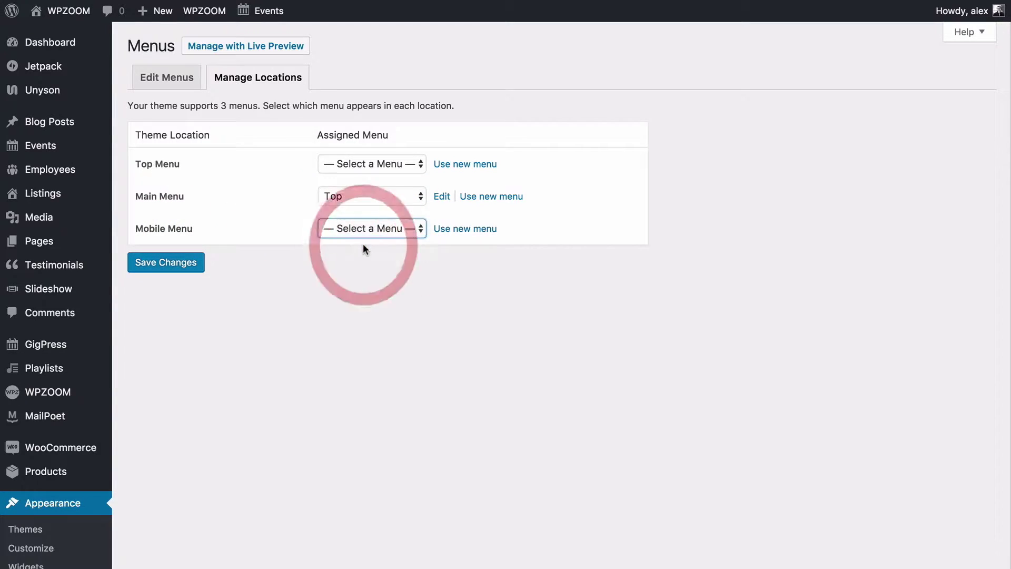
left_click(293, 228)
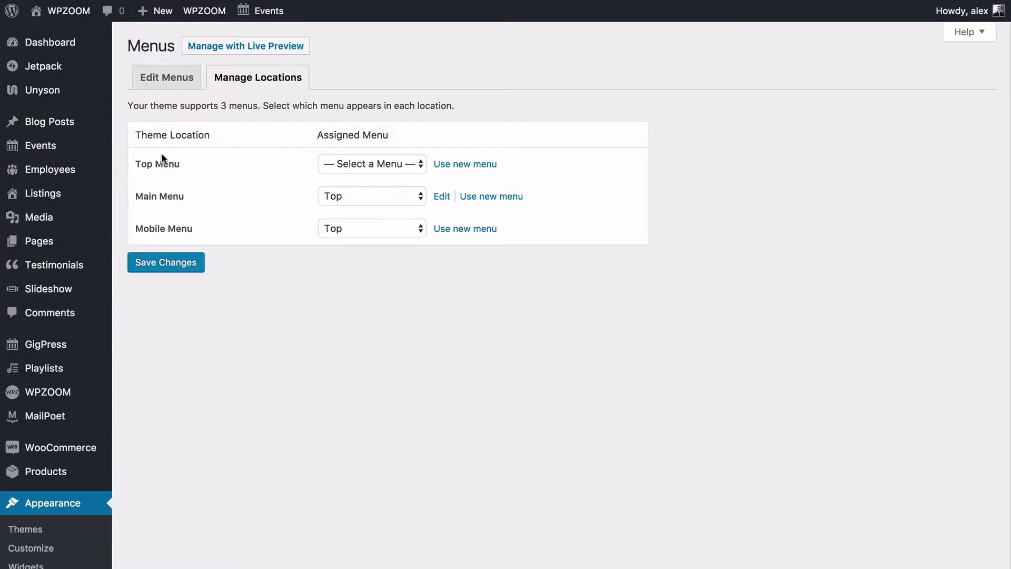
left_click(162, 268)
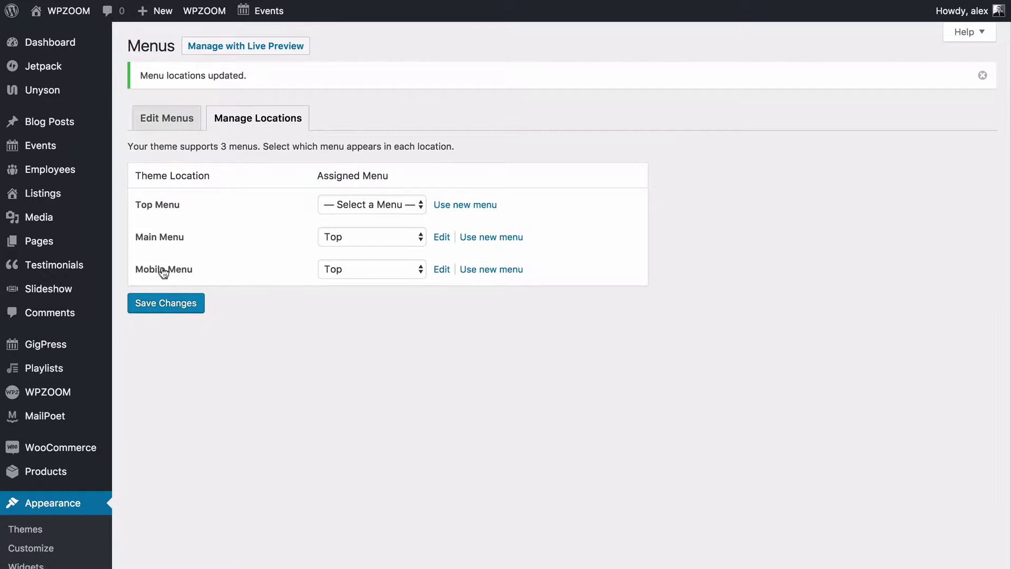
Open the Widgets page and expand the homepage widget areas, from Homepage: Top to Homepage Bottom: Column 2/3, to examine their widgets.
scroll(332, 329, "down", 5)
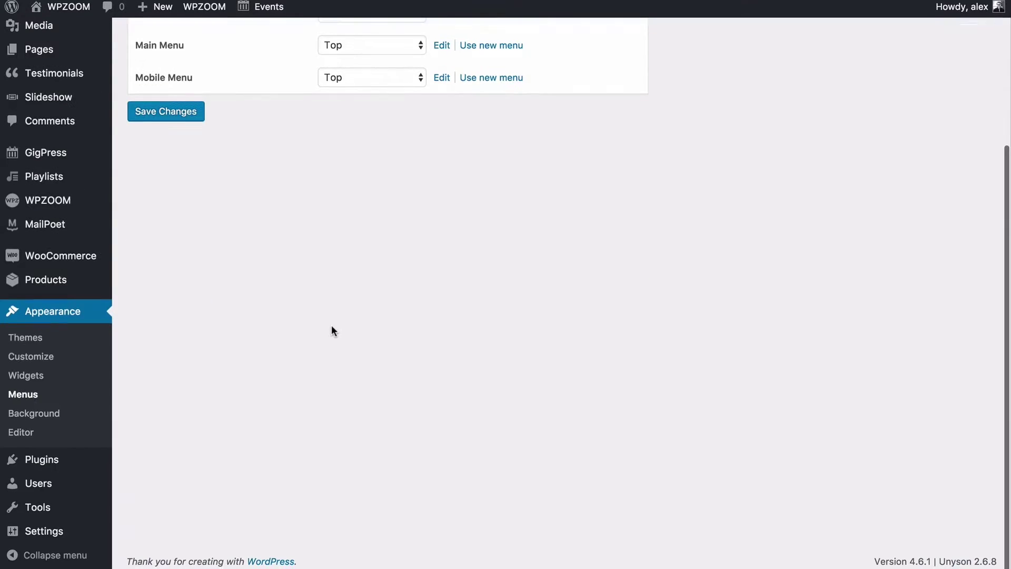
left_click(38, 383)
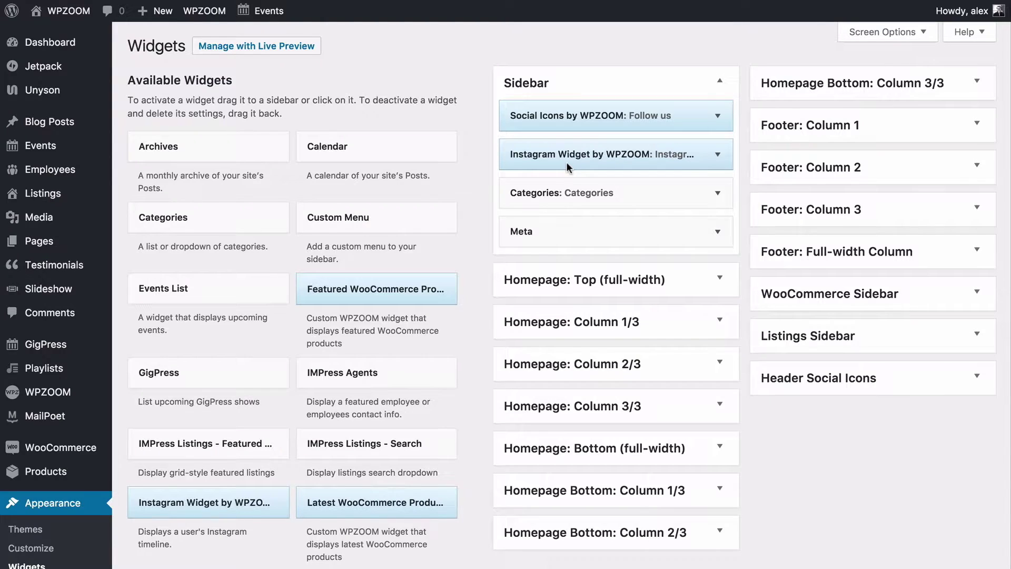
scroll(567, 166, "down", 3)
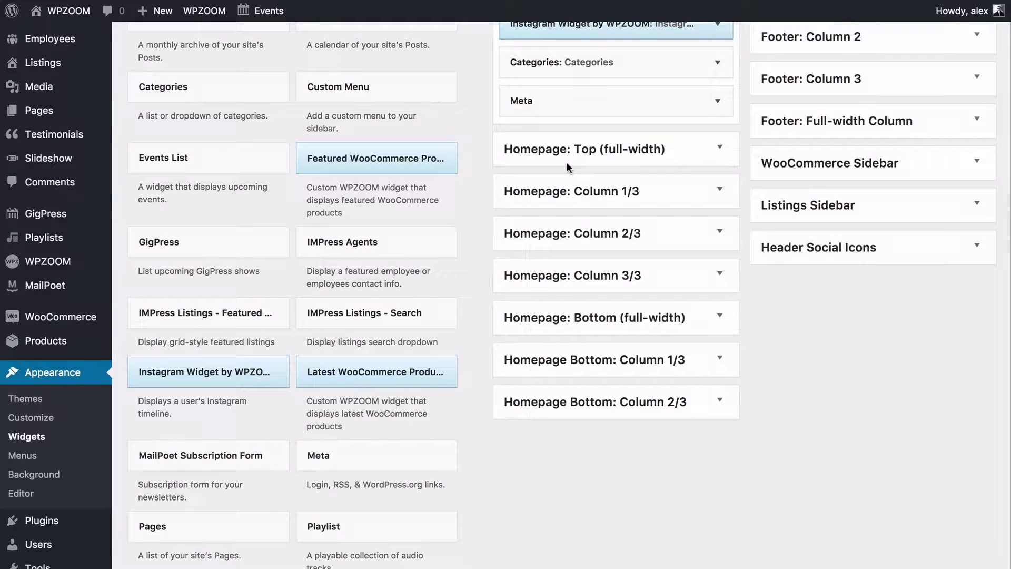
left_click(603, 158)
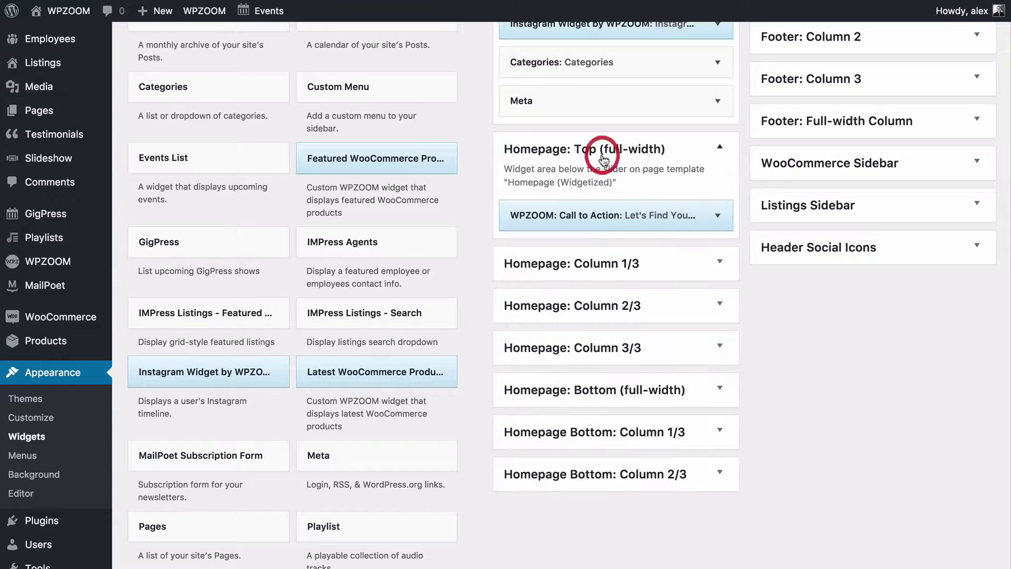
scroll(584, 233, "down", 2)
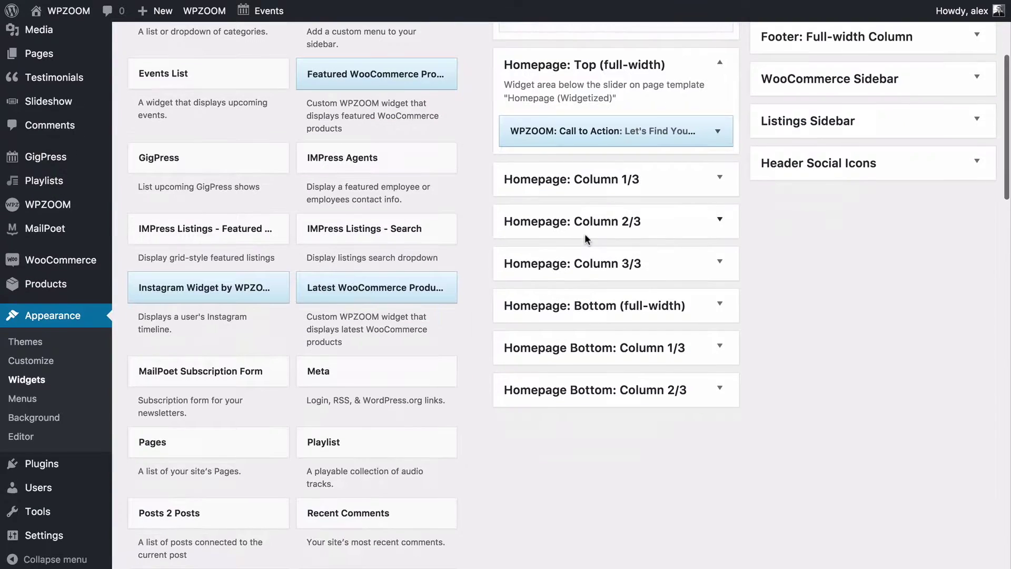
left_click(587, 182)
left_click(578, 291)
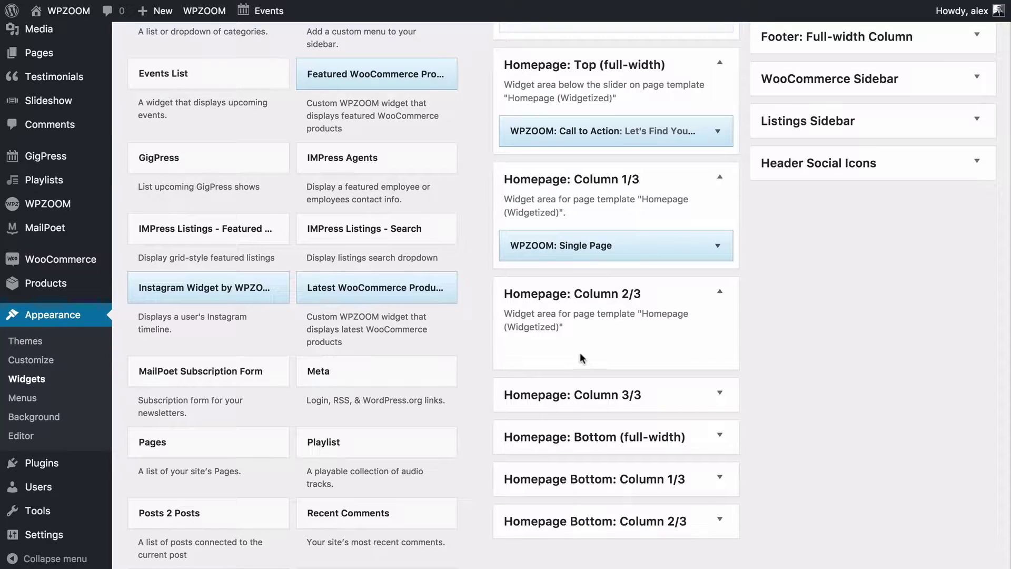
left_click(574, 401)
left_click(563, 517)
scroll(563, 521, "down", 8)
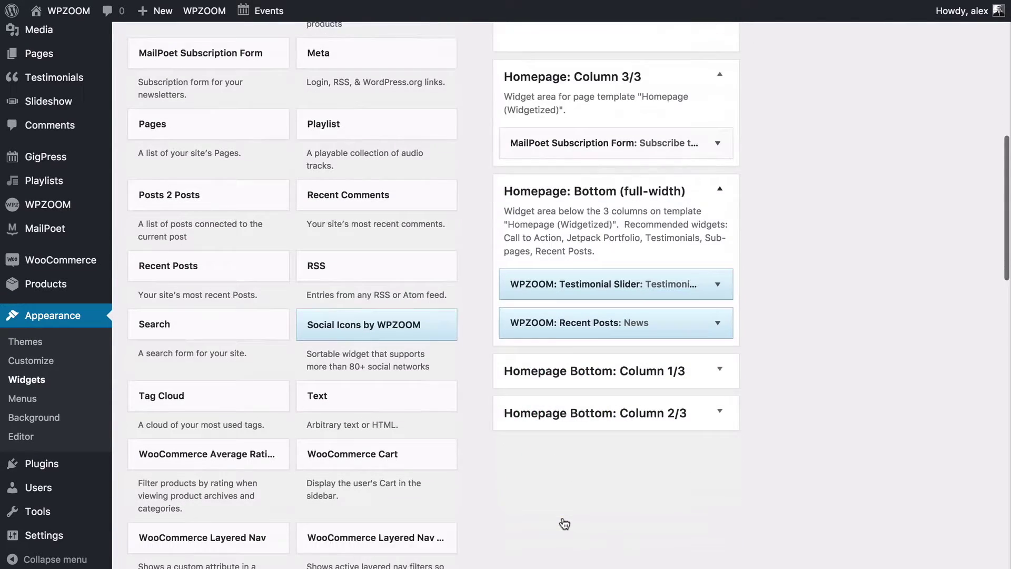
left_click(611, 281)
left_click(581, 383)
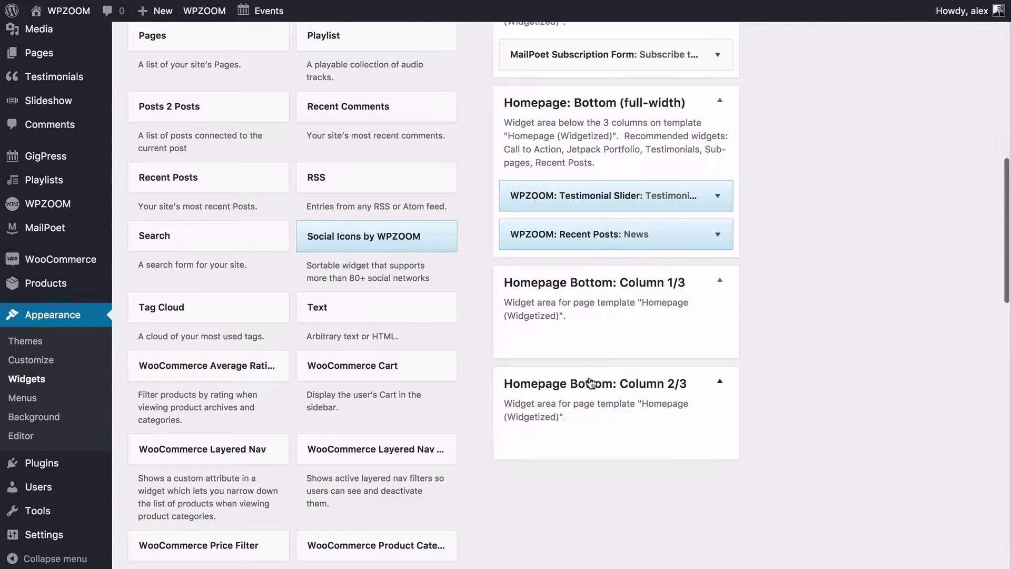
Review the category choices of the Recent Posts widget in Homepage: Bottom, leave it on All and save the widget.
left_click(616, 234)
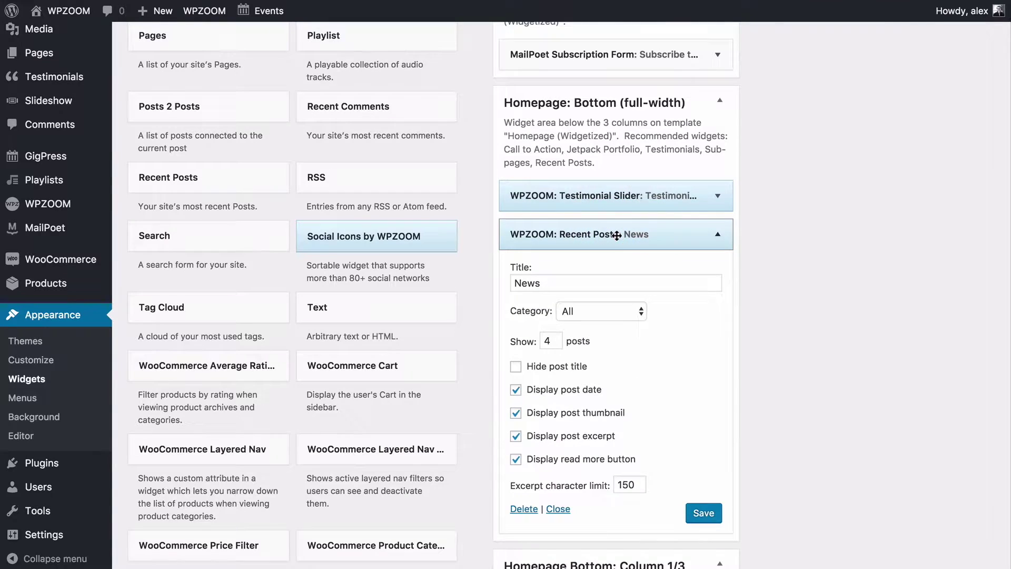
left_click(587, 310)
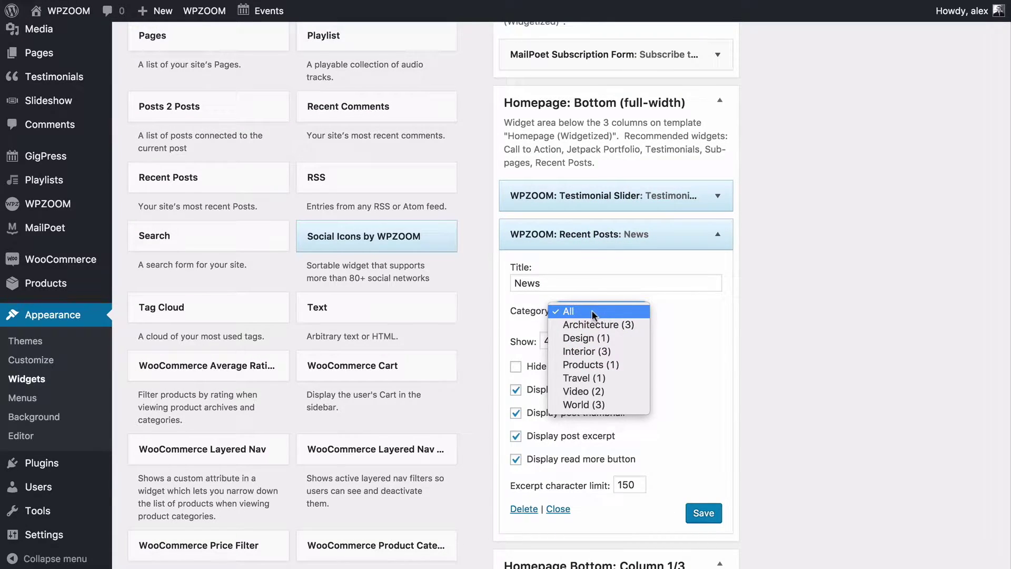
left_click(580, 309)
left_click(603, 313)
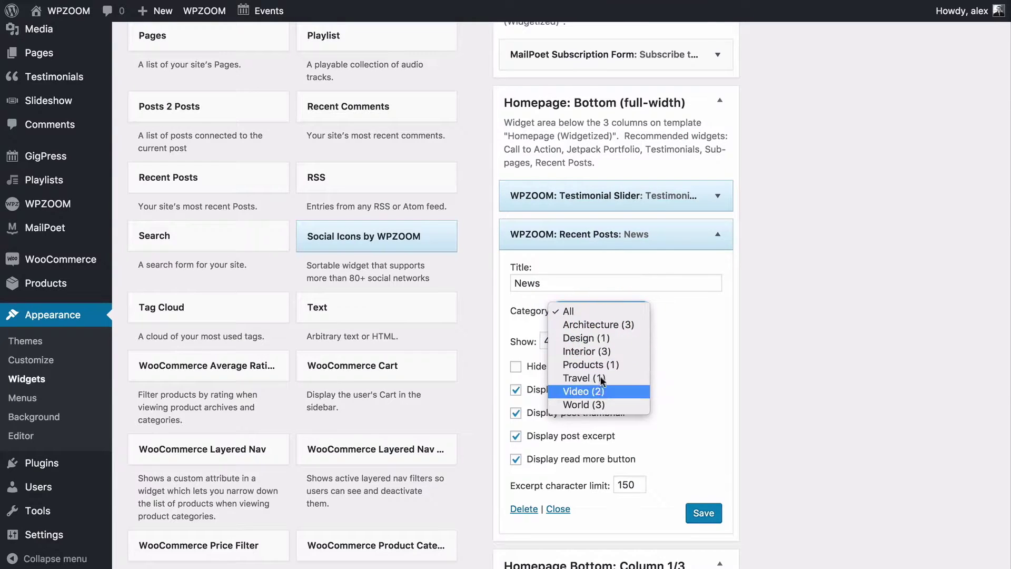
left_click(684, 328)
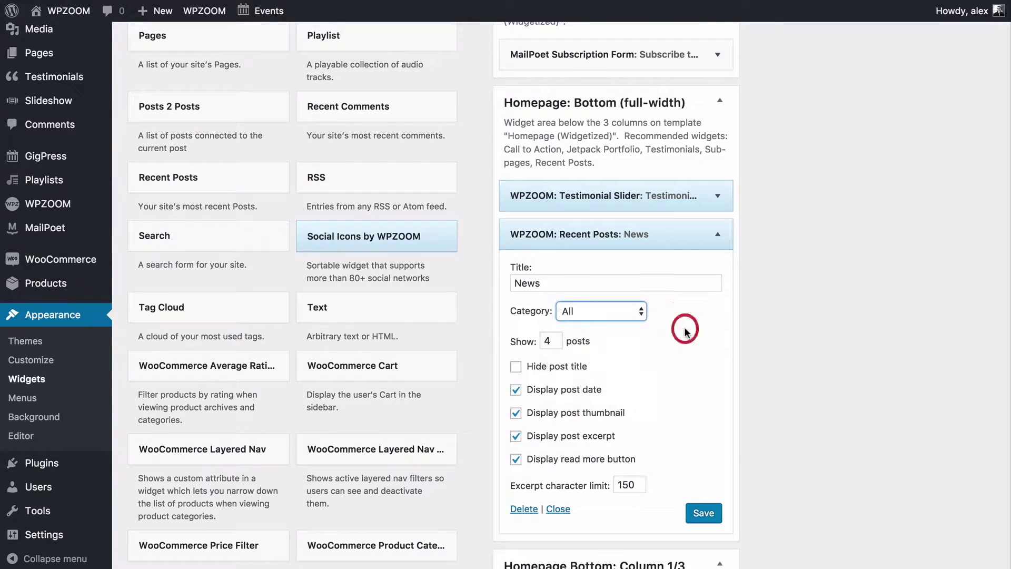
left_click(704, 512)
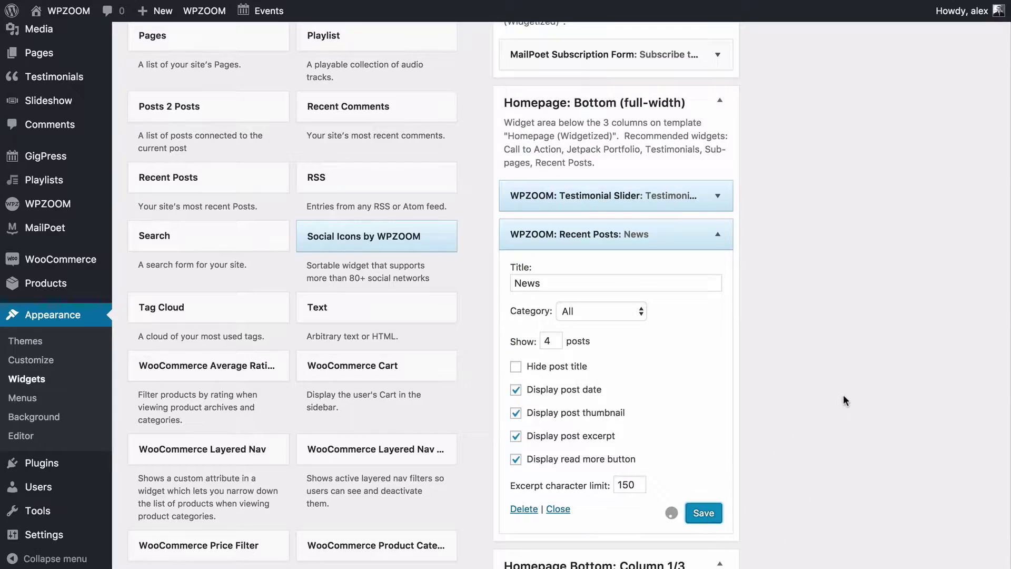
Set the Single Page widget in Homepage: Column 1/3 to display Page with Sidebar on the Left, save it and collapse it.
scroll(844, 400, "up", 7)
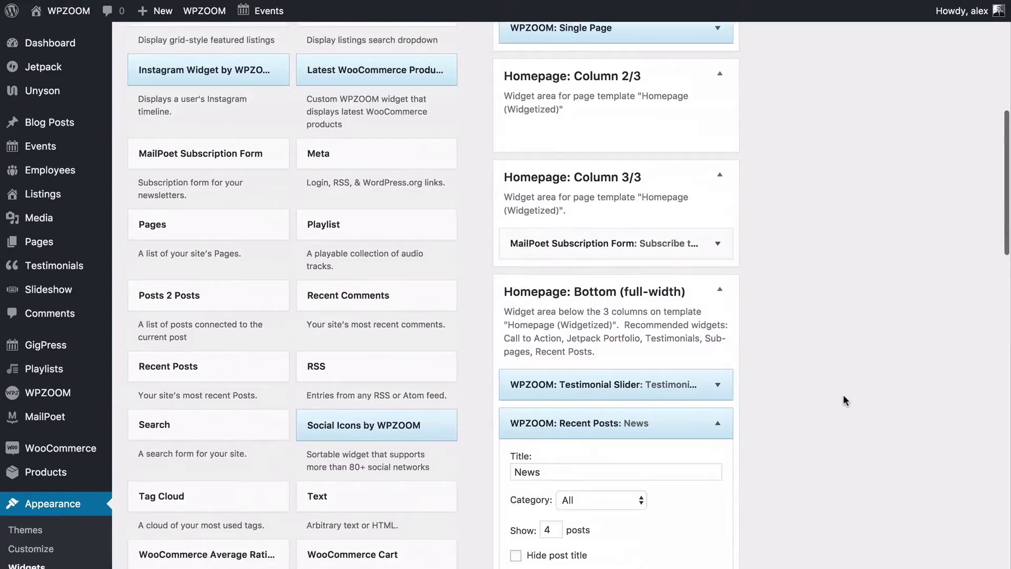
scroll(844, 400, "up", 4)
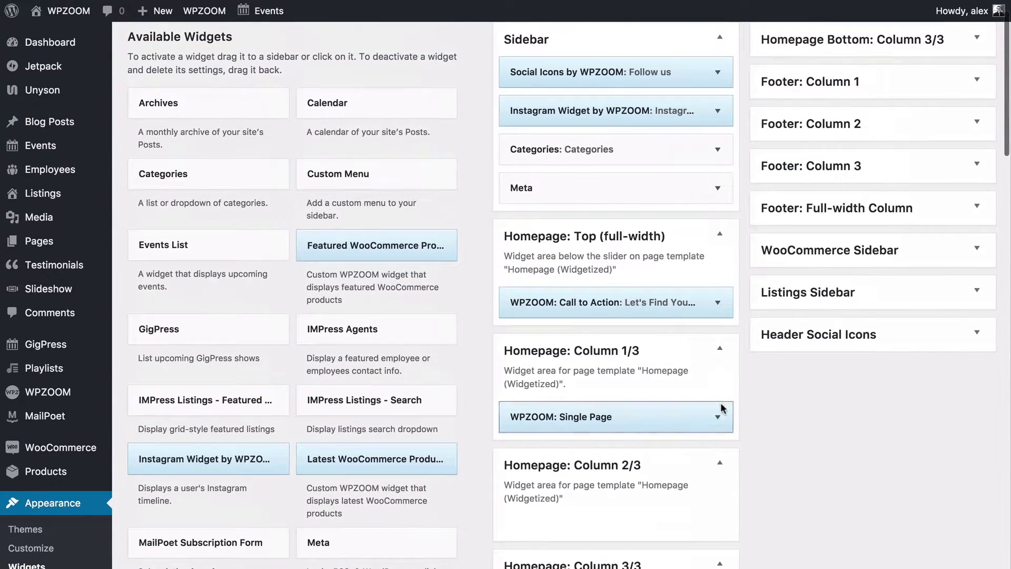
left_click(718, 409)
scroll(717, 409, "down", 5)
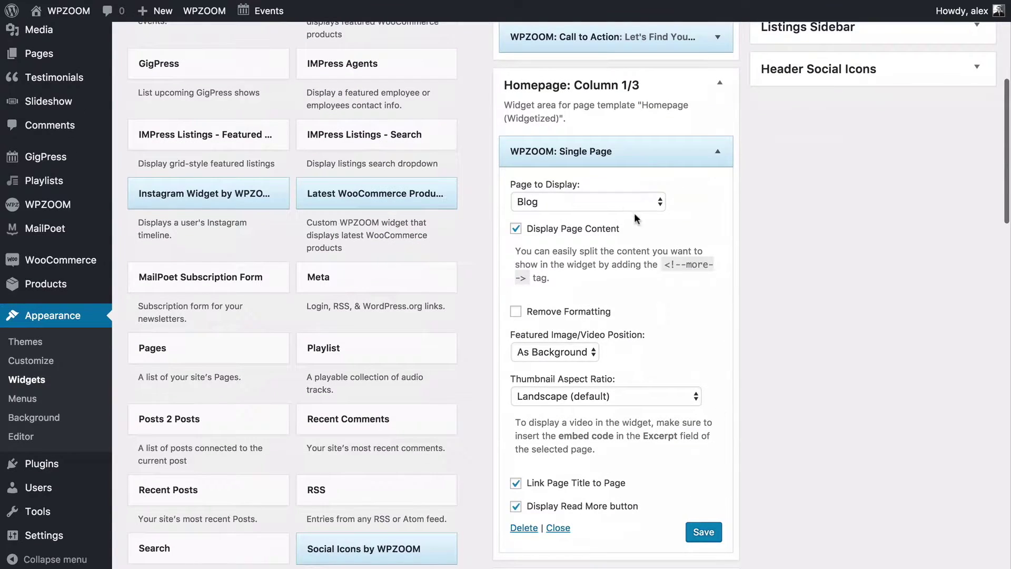
left_click(626, 202)
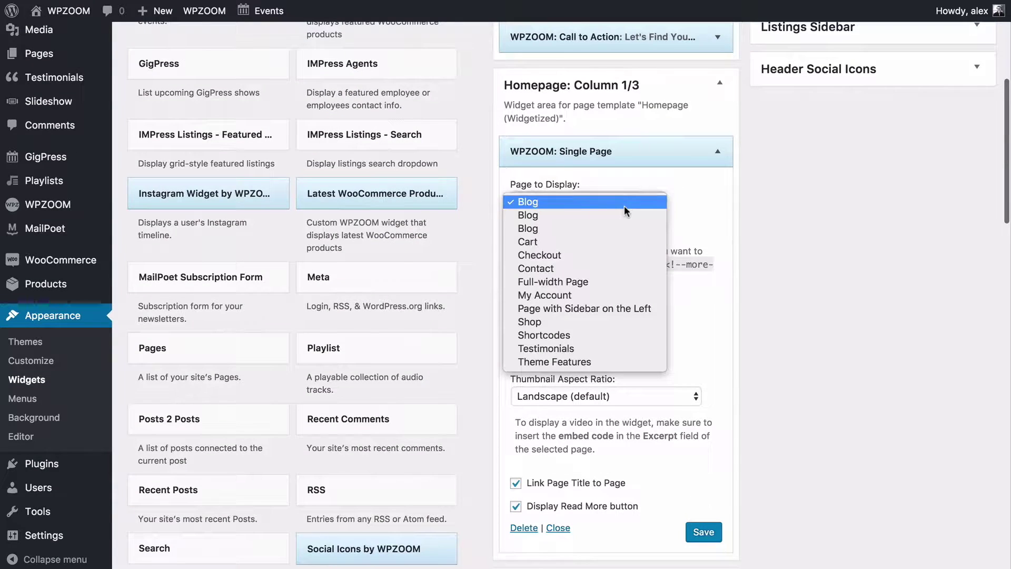
left_click(611, 308)
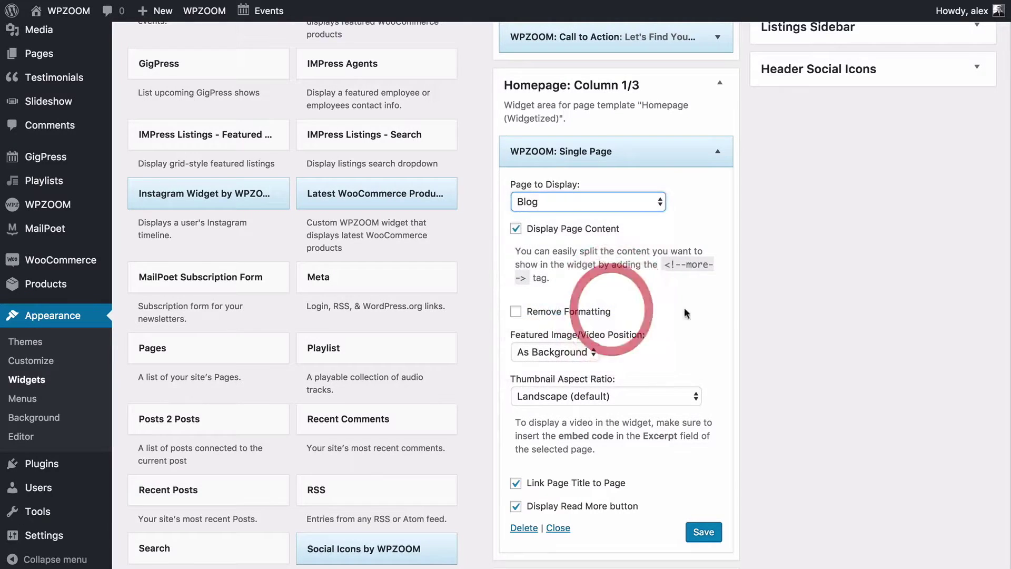
left_click(695, 529)
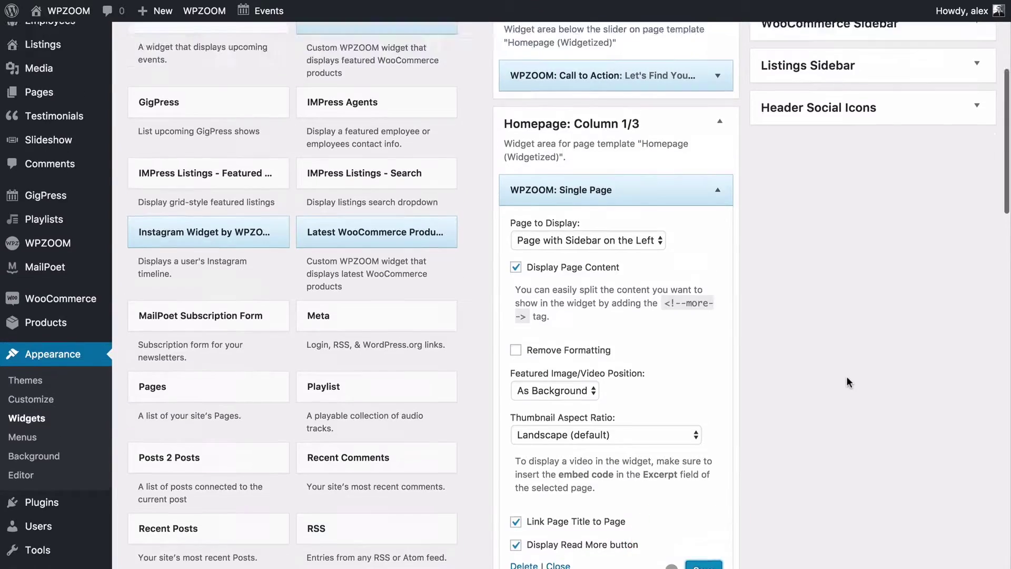
scroll(846, 376, "up", 3)
left_click(722, 327)
scroll(718, 282, "up", 3)
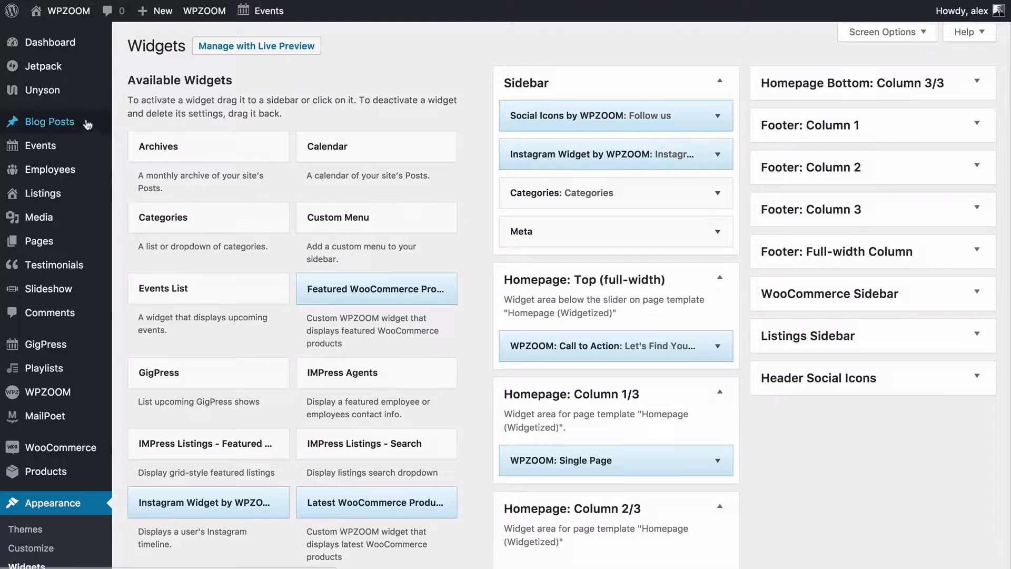
Start a new page from the Pages list and title it Homepage.
left_click(51, 243)
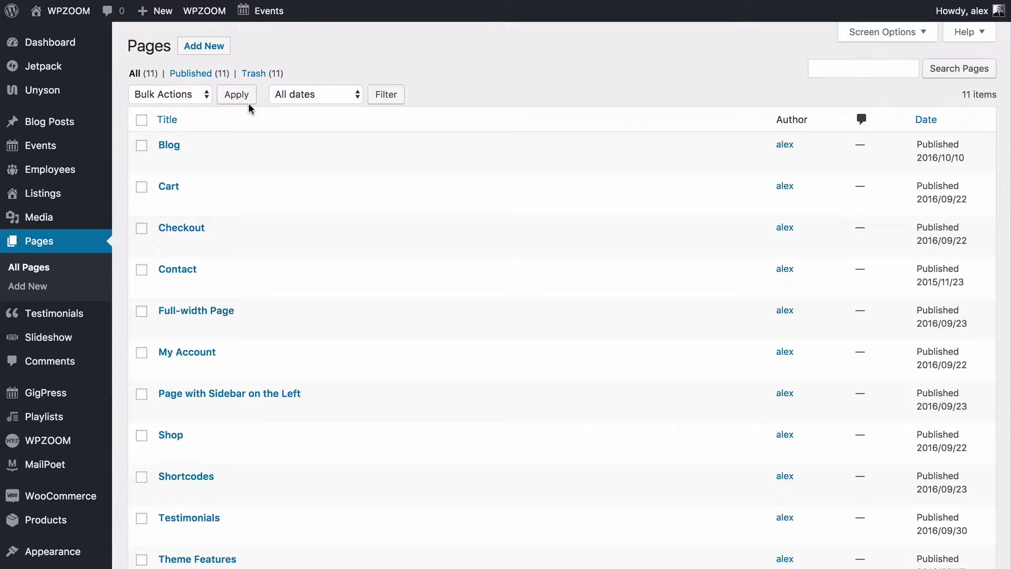
scroll(395, 322, "down", 3)
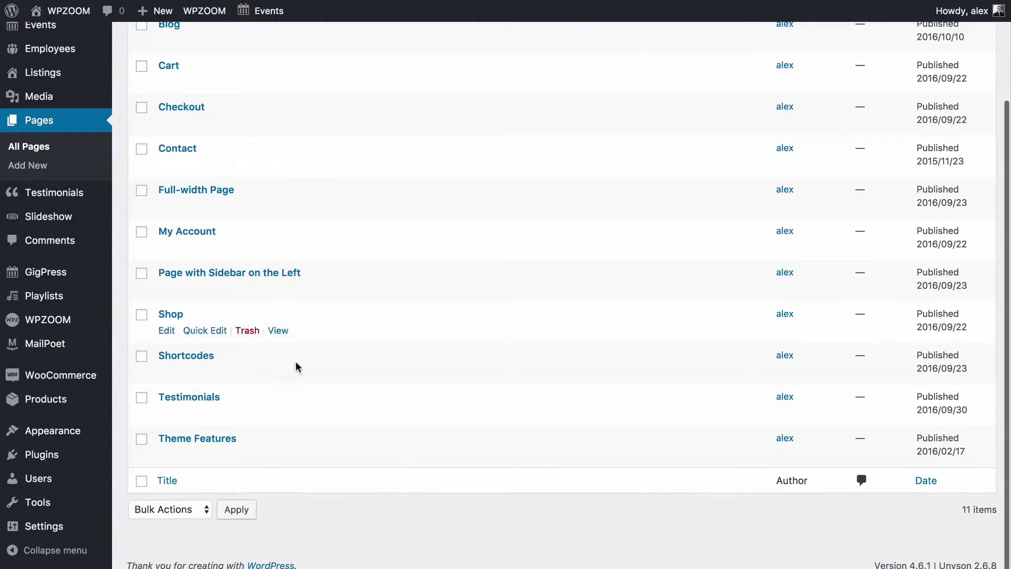
scroll(264, 440, "up", 3)
left_click(208, 52)
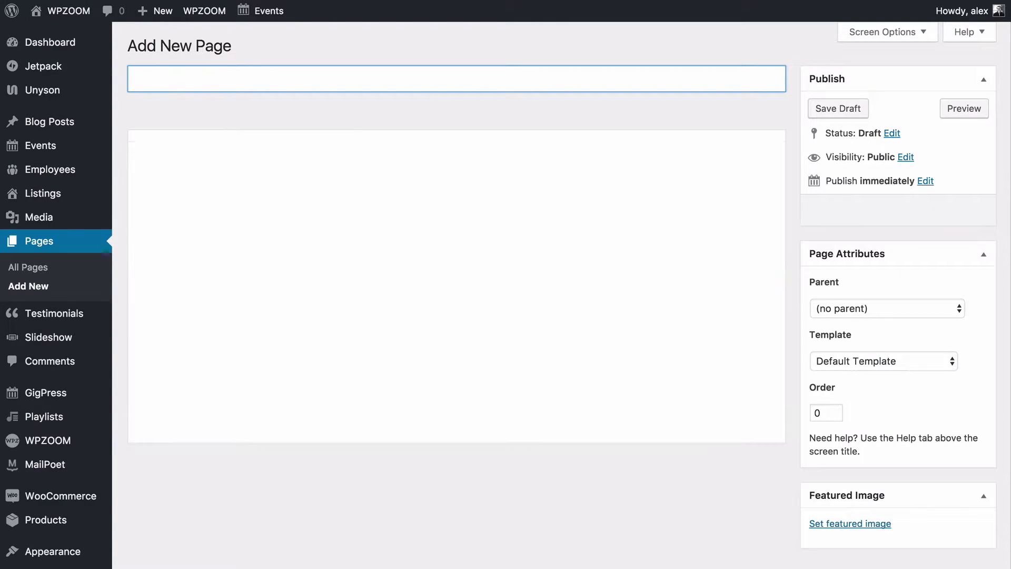
type("Homepage")
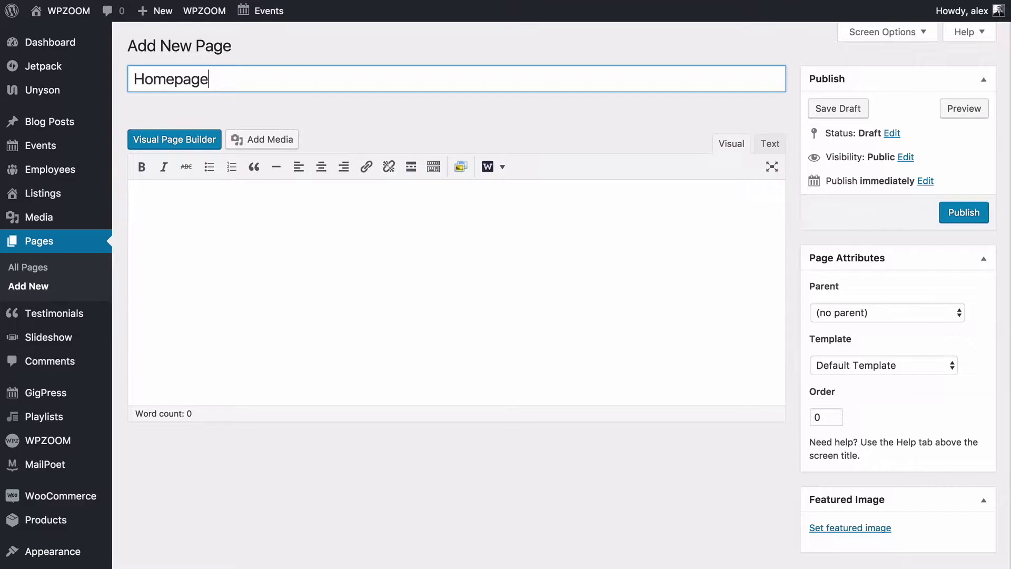
Assign the Homepage (Widgetized) template to the new Homepage page and publish it.
scroll(525, 222, "down", 3)
left_click(529, 234)
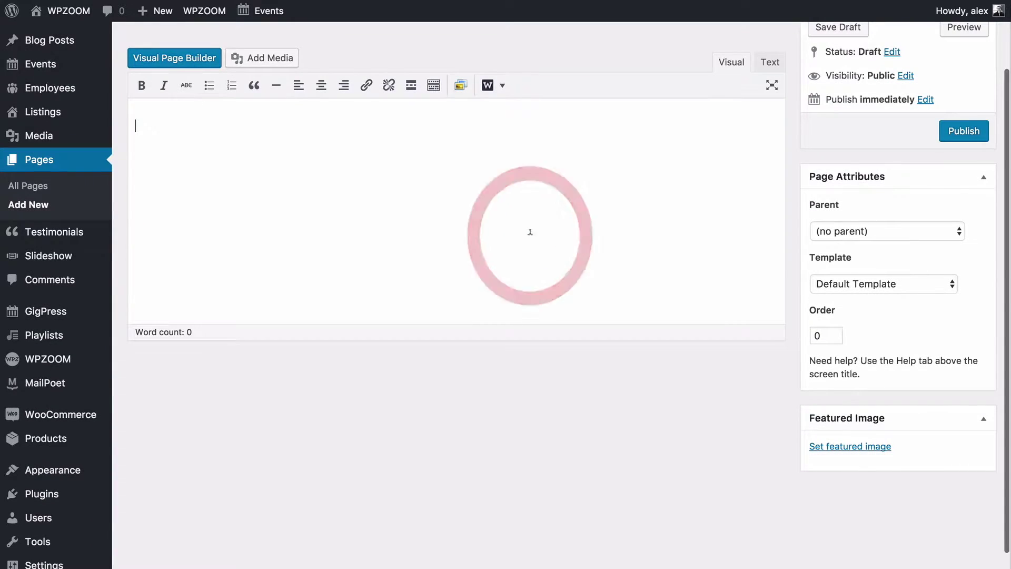
left_click(841, 283)
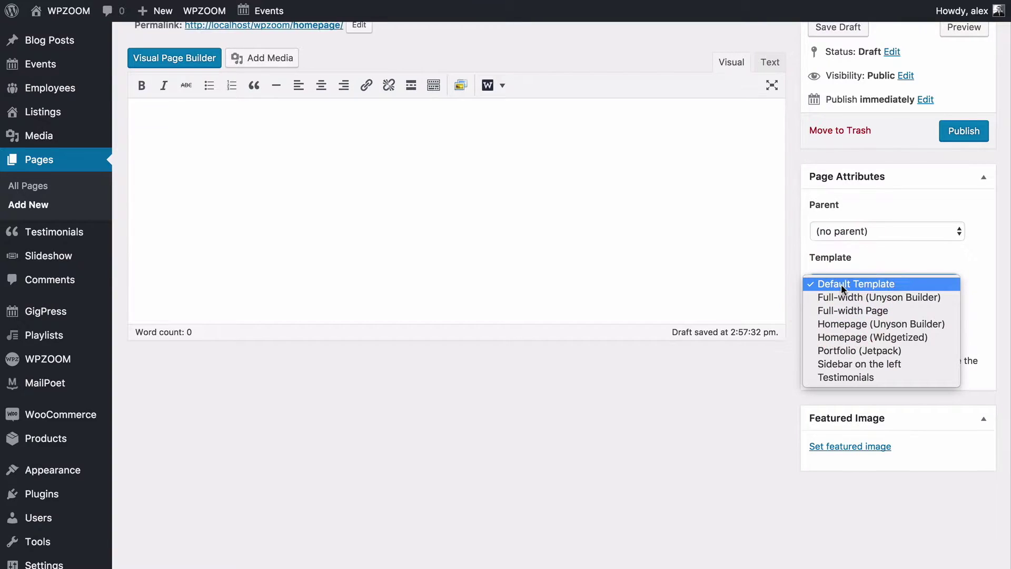
left_click(901, 337)
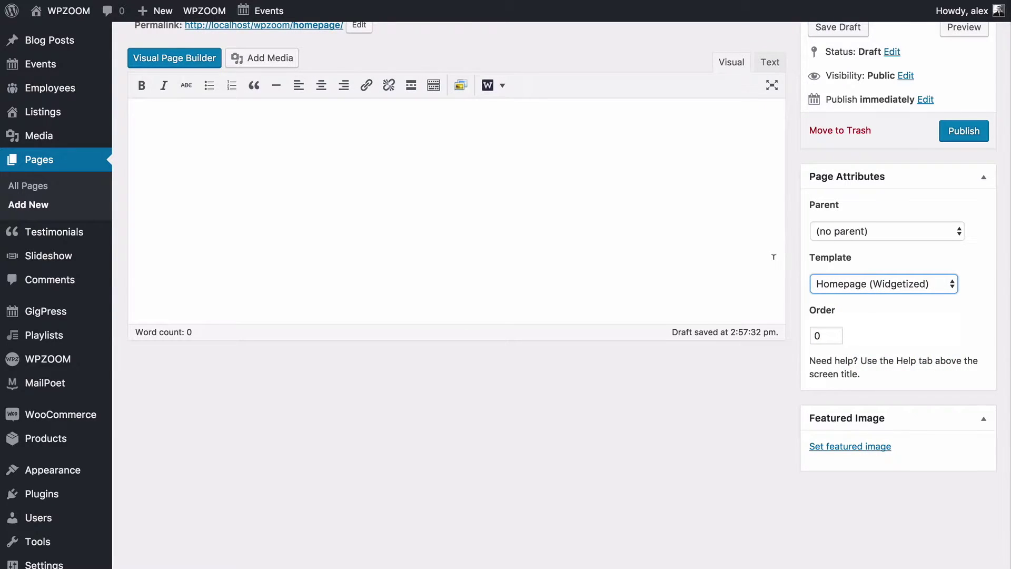
scroll(868, 245, "up", 3)
left_click(966, 206)
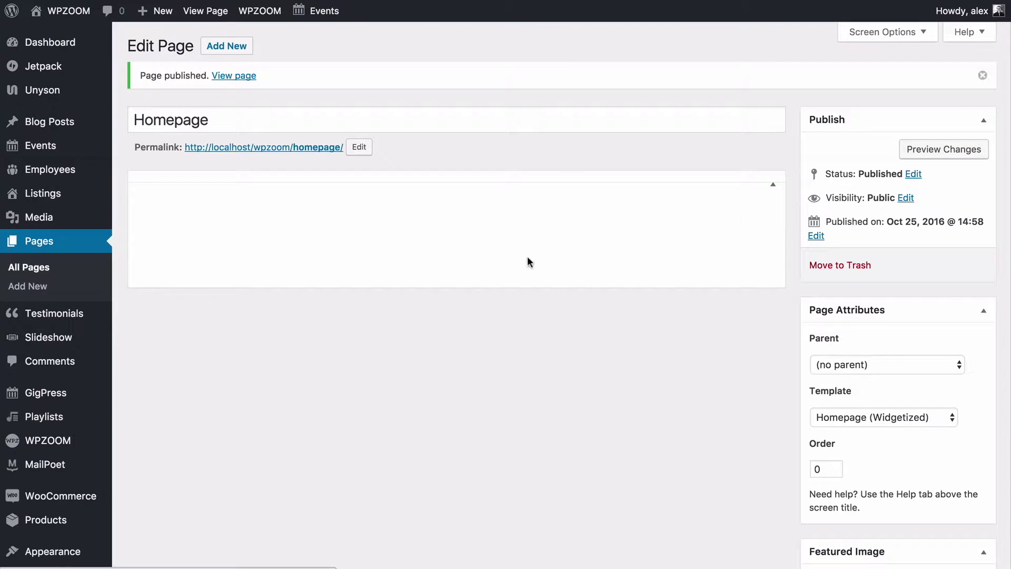
In the Reading Settings, make the front page display a static page, choose Homepage as the front page and save.
scroll(370, 318, "down", 2)
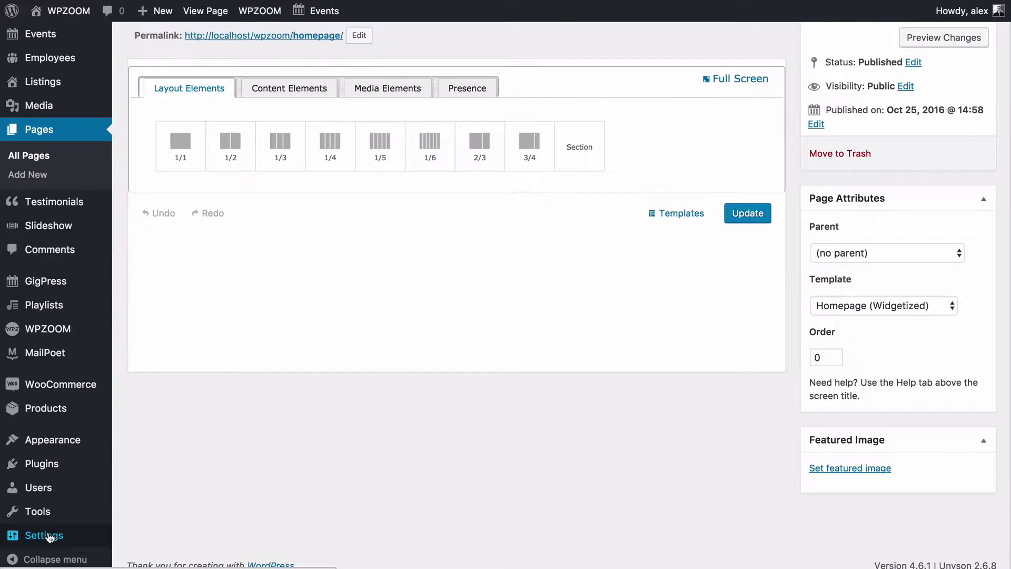
mouse_move(49, 536)
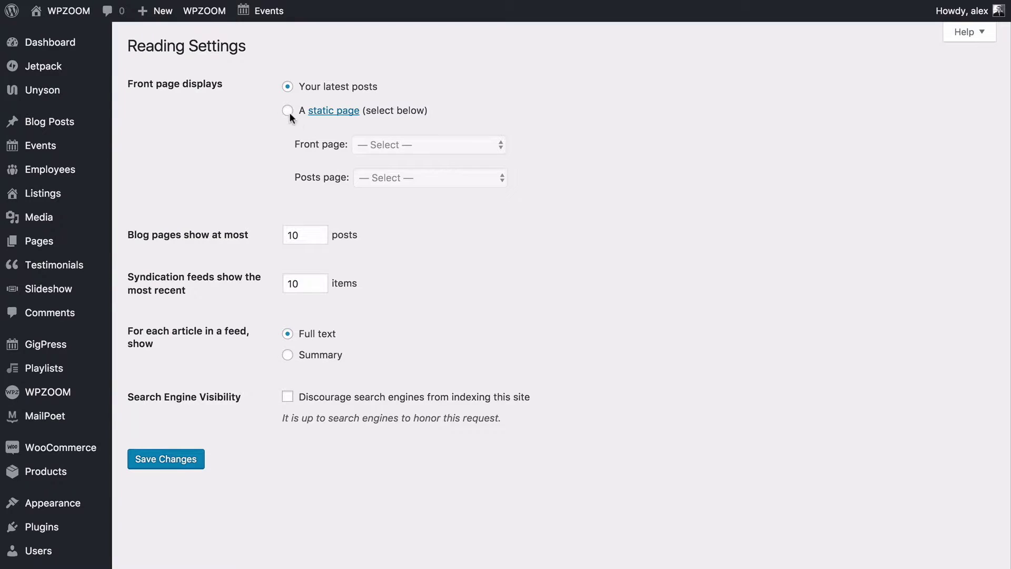
left_click(288, 111)
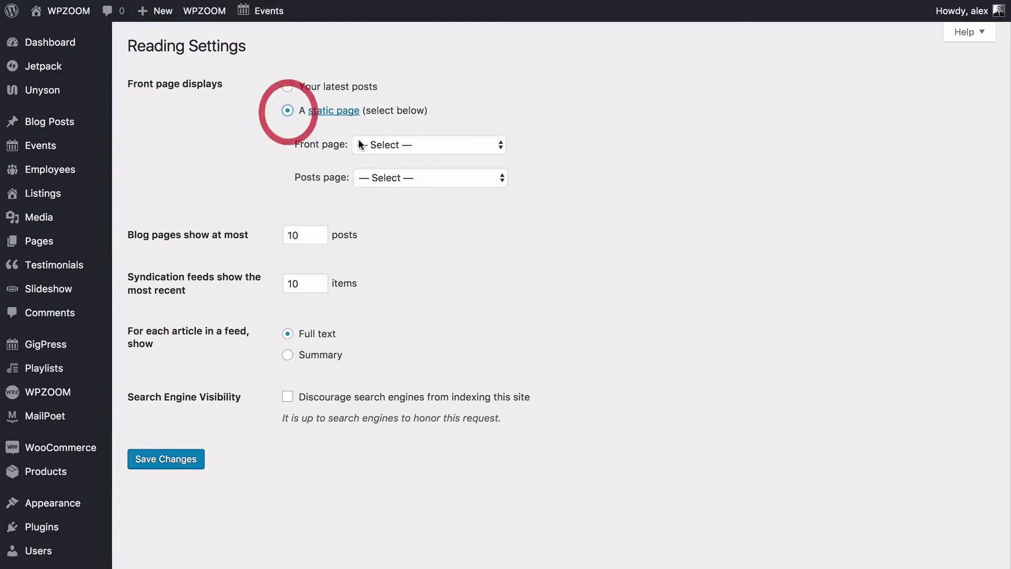
left_click(371, 144)
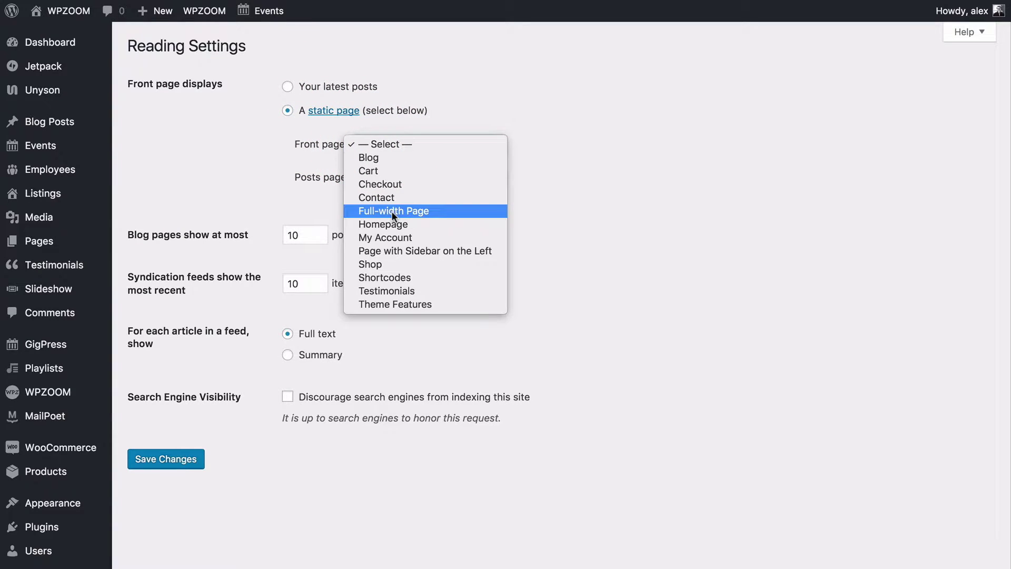
left_click(401, 221)
left_click(602, 233)
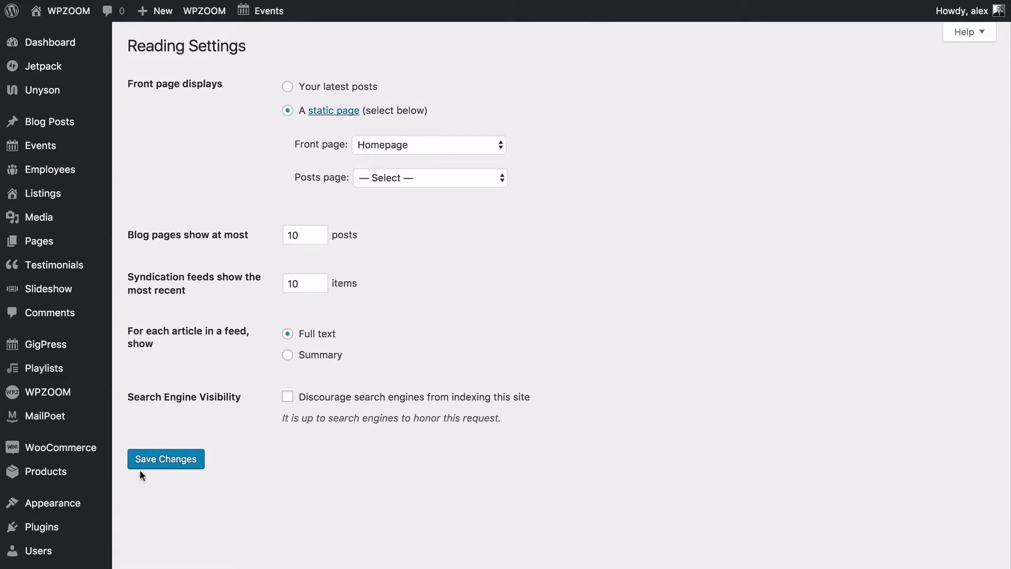
left_click(177, 461)
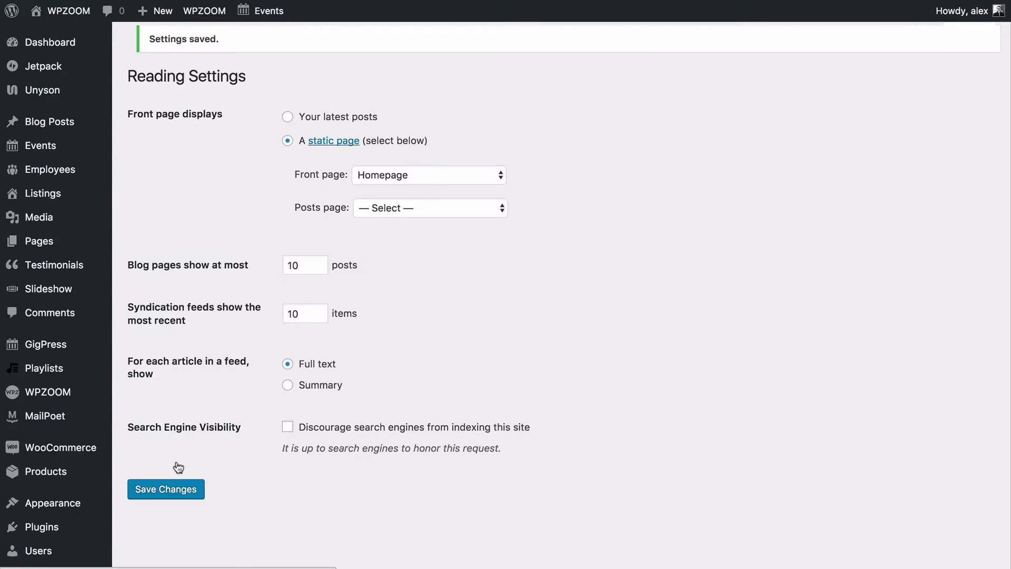
Visit the live site and examine the homepage's slideshow, listings call-to-action, widget columns, testimonials and news sections.
left_click(53, 18)
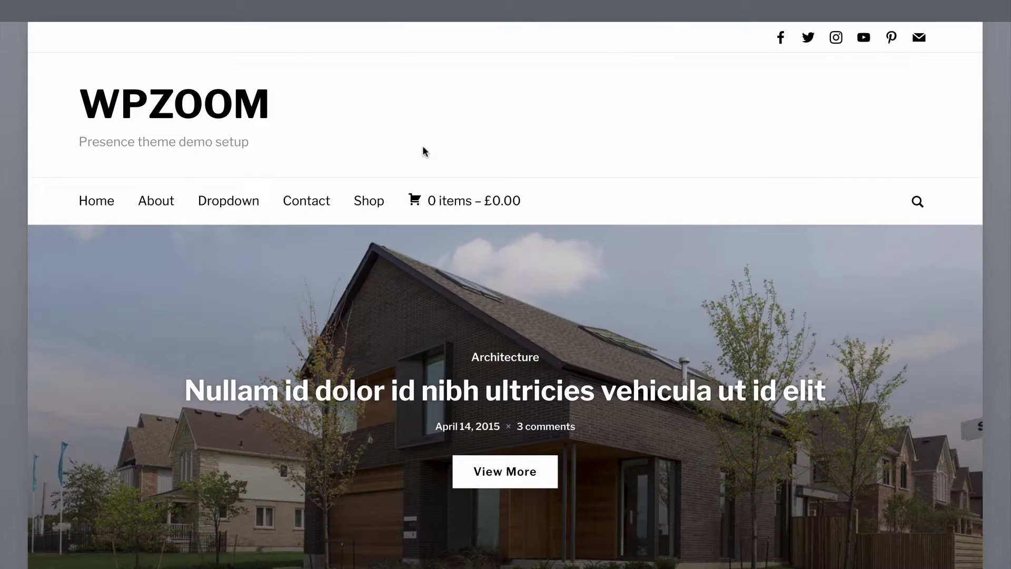
scroll(1, 175, "down", 2)
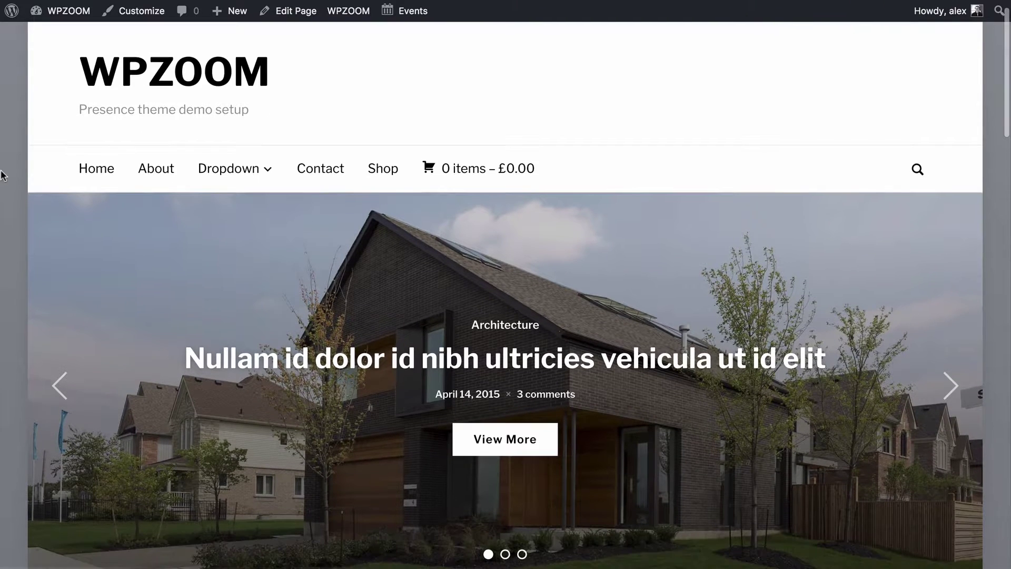
scroll(2, 175, "down", 3)
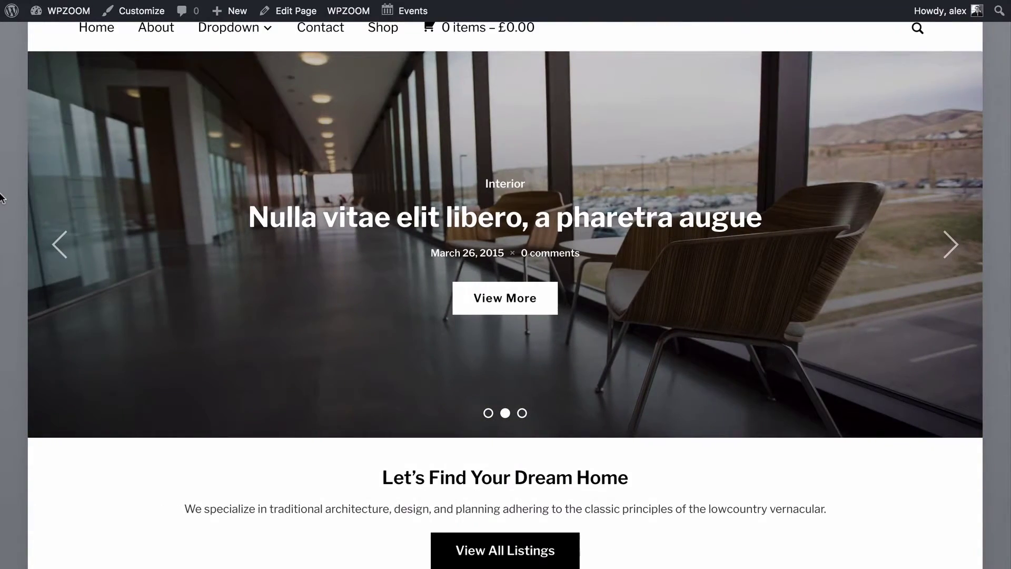
scroll(1, 197, "down", 10)
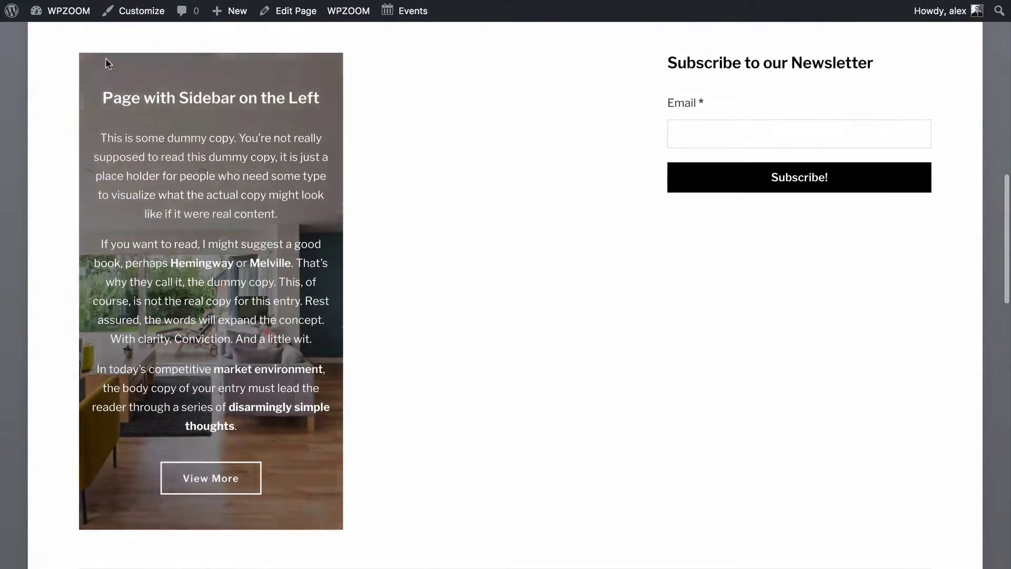
scroll(35, 137, "up", 10)
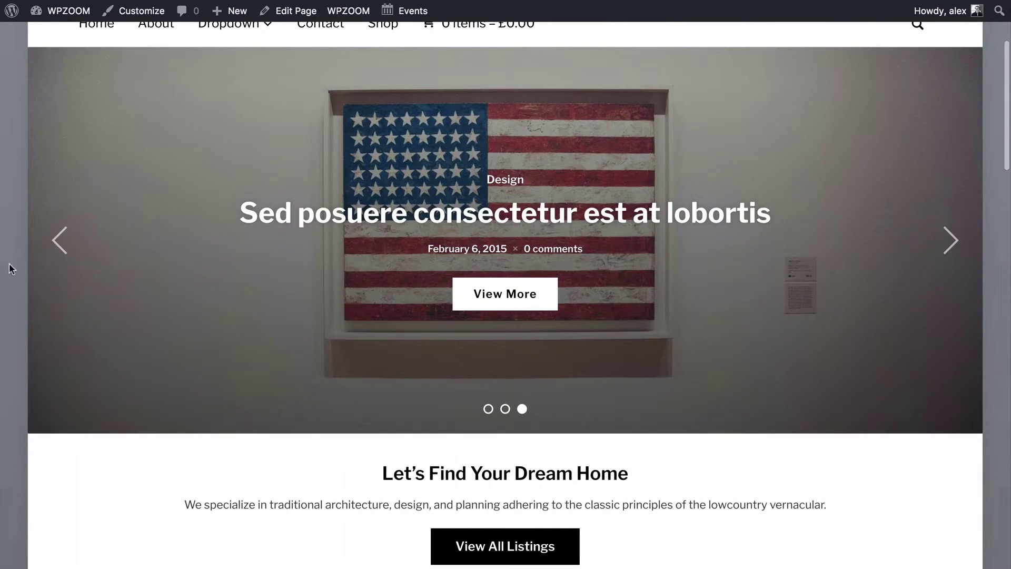
scroll(8, 263, "down", 7)
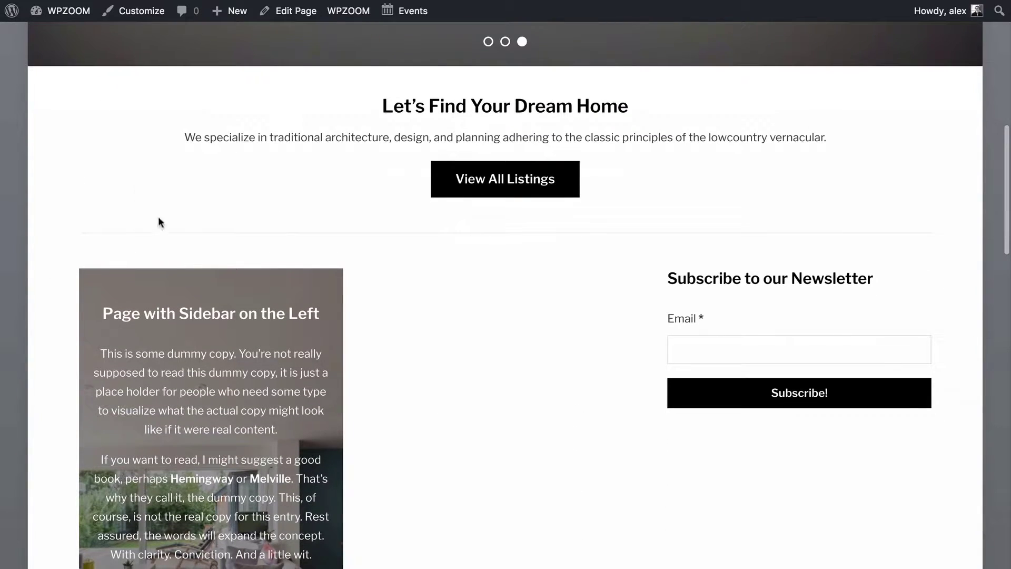
scroll(1, 221, "down", 3)
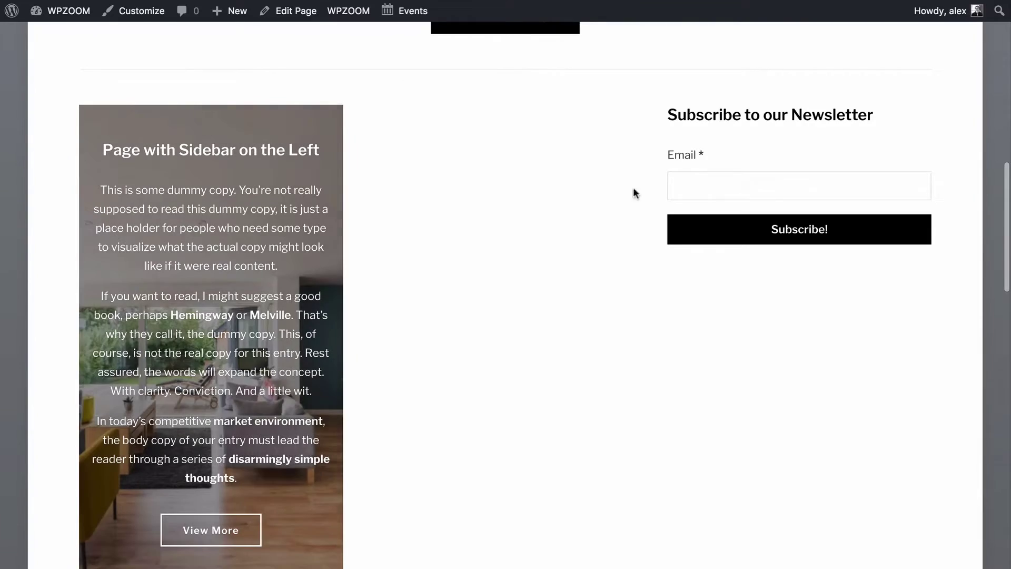
scroll(605, 158, "down", 1)
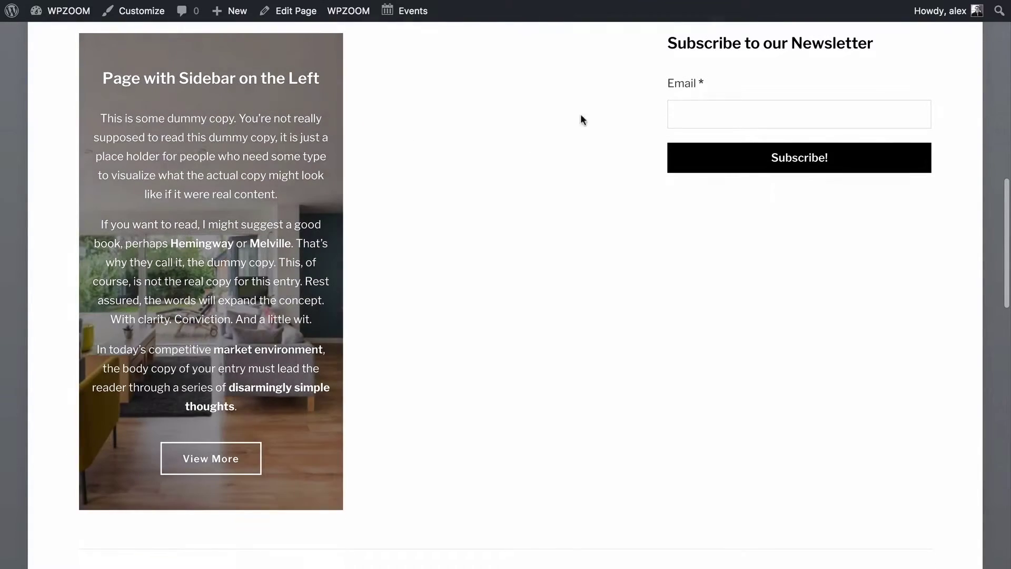
scroll(226, 134, "down", 10)
scroll(226, 137, "up", 1)
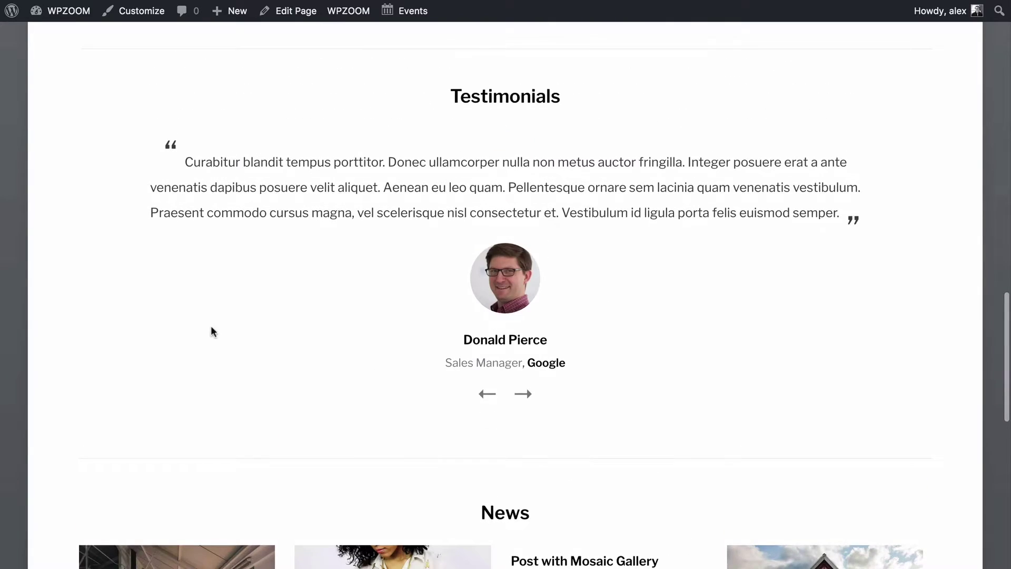
scroll(211, 329, "down", 10)
scroll(348, 247, "up", 15)
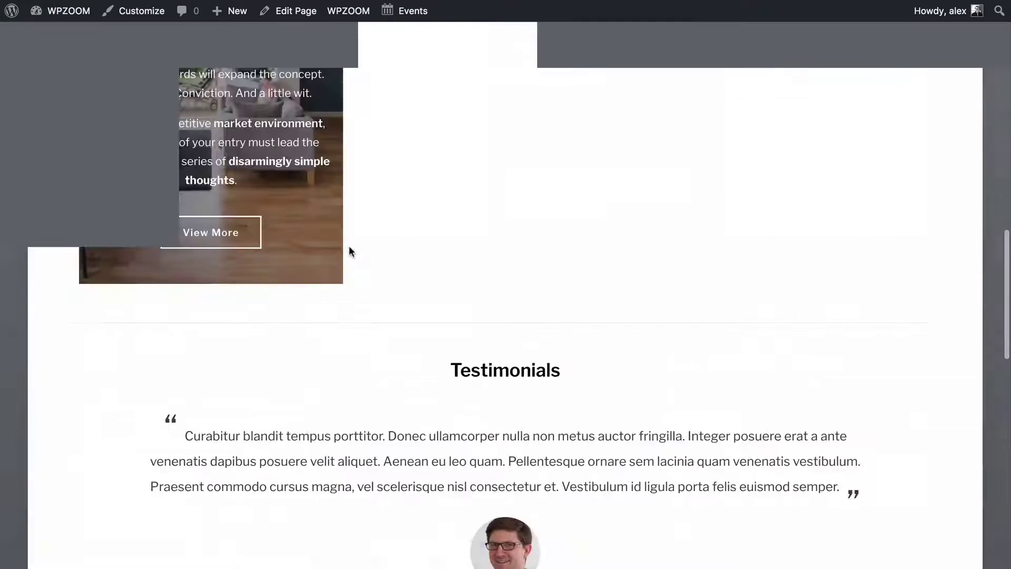
Return to the dashboard and review the theme's Getting Started page, from the documentation through to the required plugins.
mouse_move(53, 30)
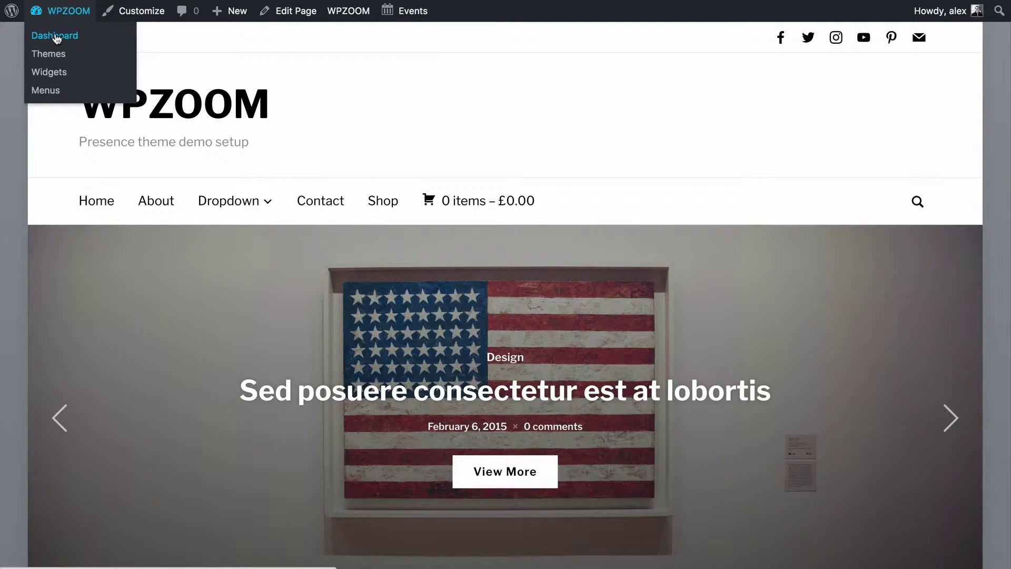
left_click(54, 35)
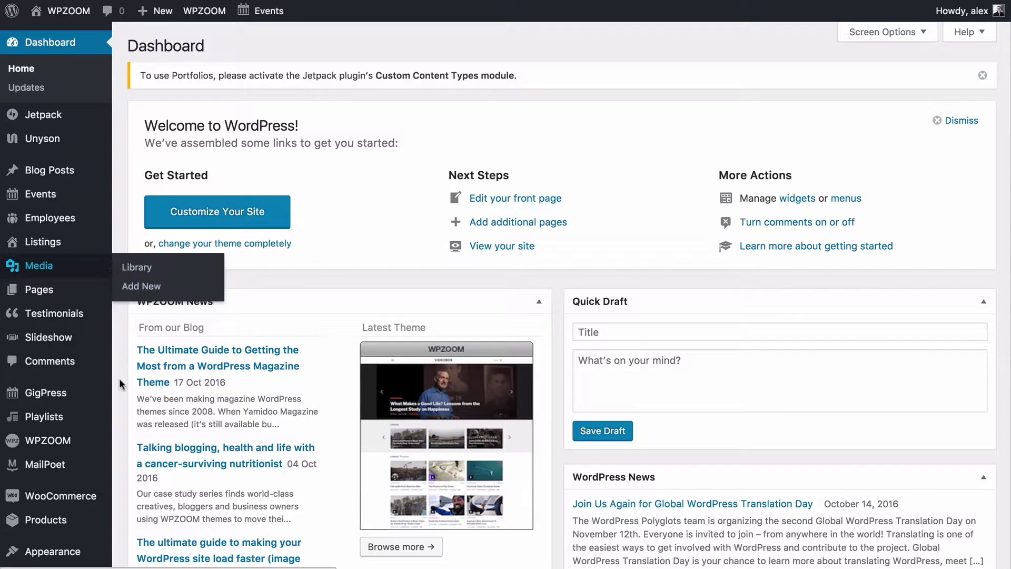
scroll(122, 383, "down", 3)
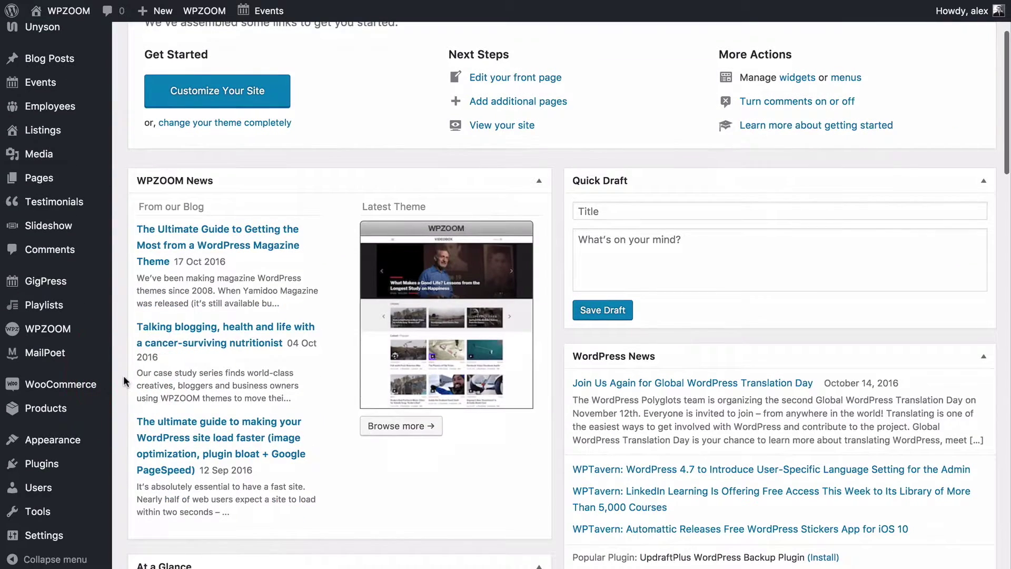
mouse_move(81, 325)
left_click(155, 407)
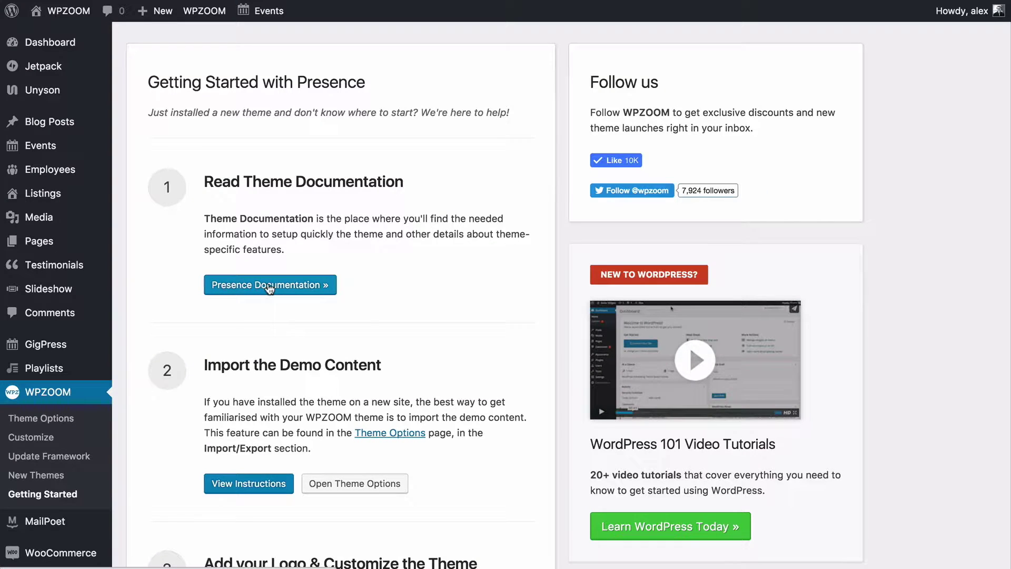
scroll(270, 288, "down", 3)
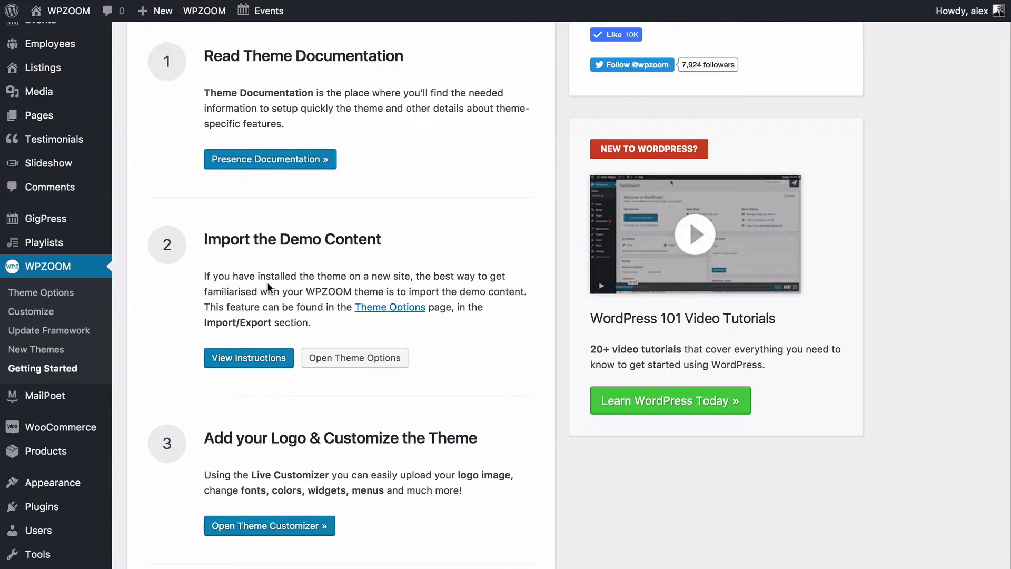
scroll(268, 286, "down", 3)
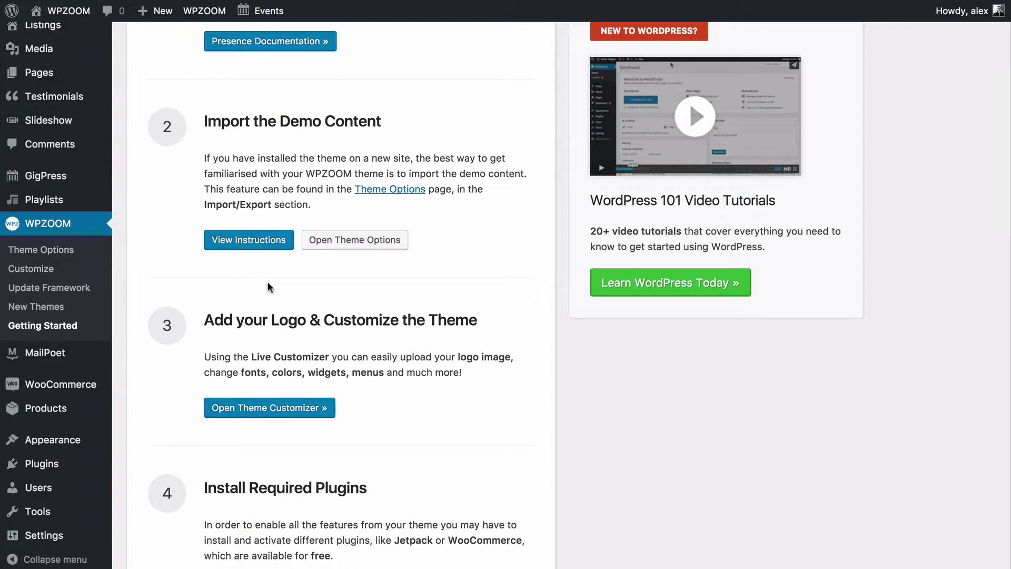
scroll(270, 287, "down", 5)
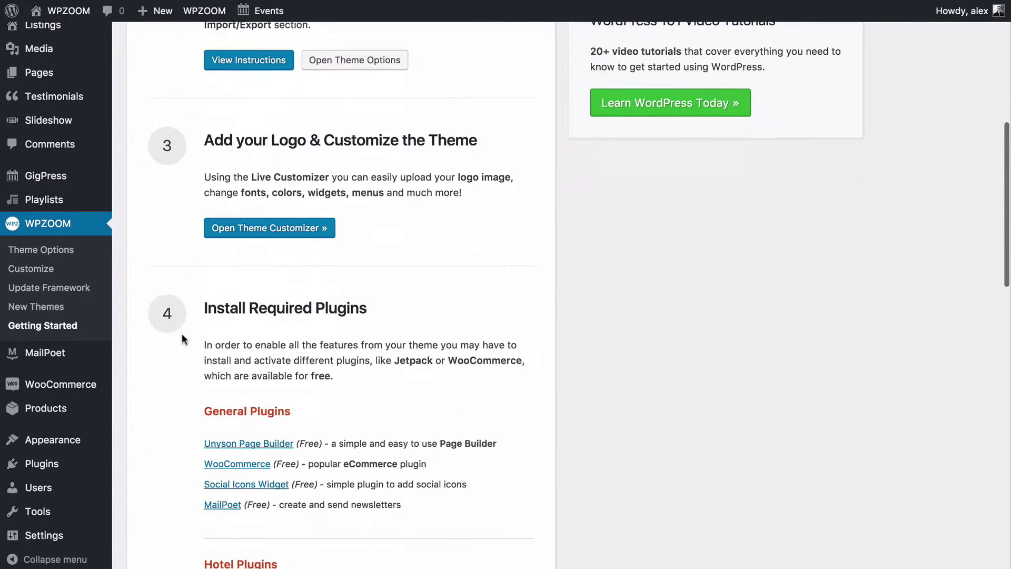
scroll(272, 229, "down", 3)
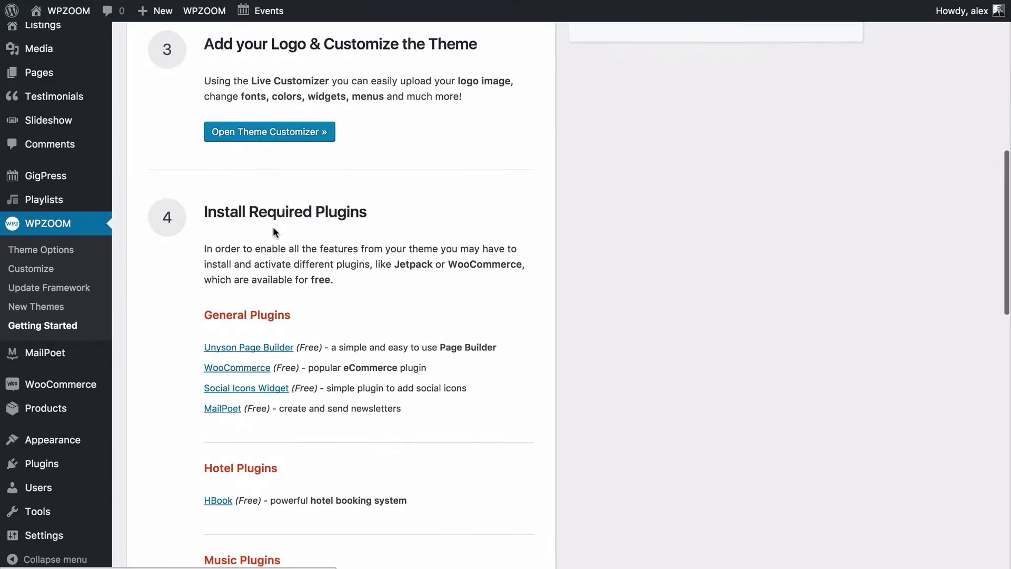
Open the general Theme Settings in Theme Options and examine the Enabled Components section.
left_click(54, 258)
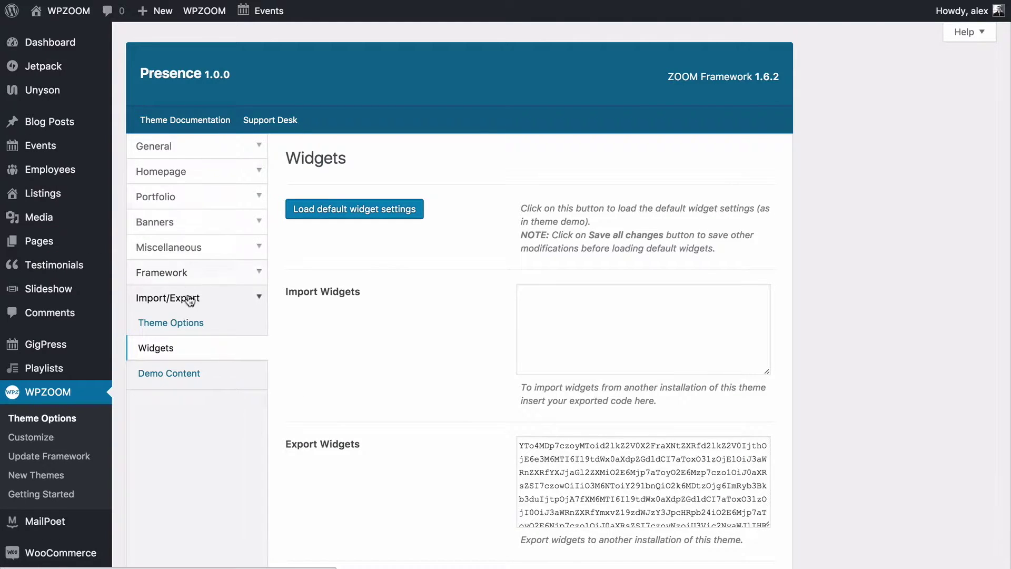
left_click(170, 157)
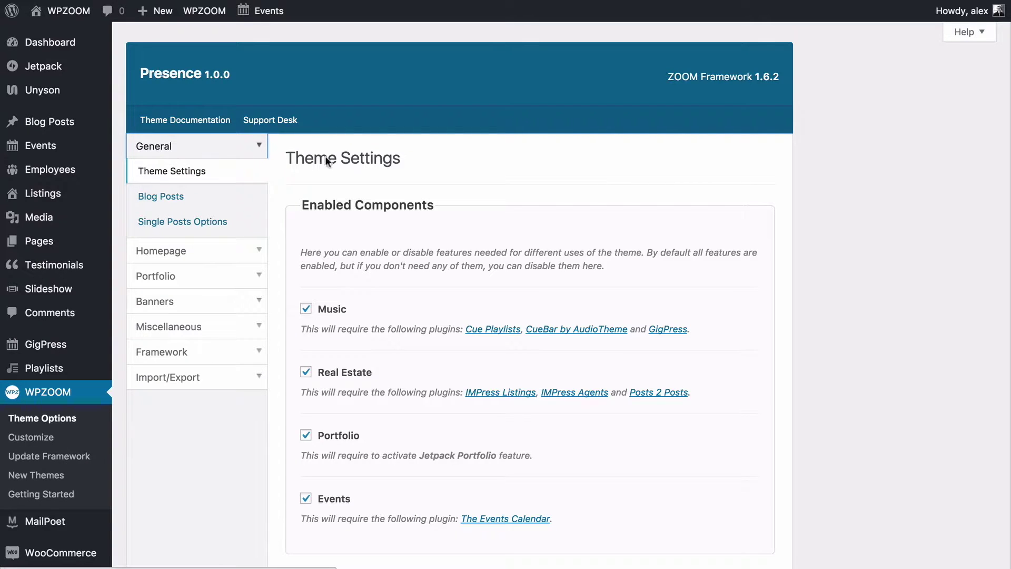
scroll(475, 254, "down", 1)
scroll(474, 255, "down", 1)
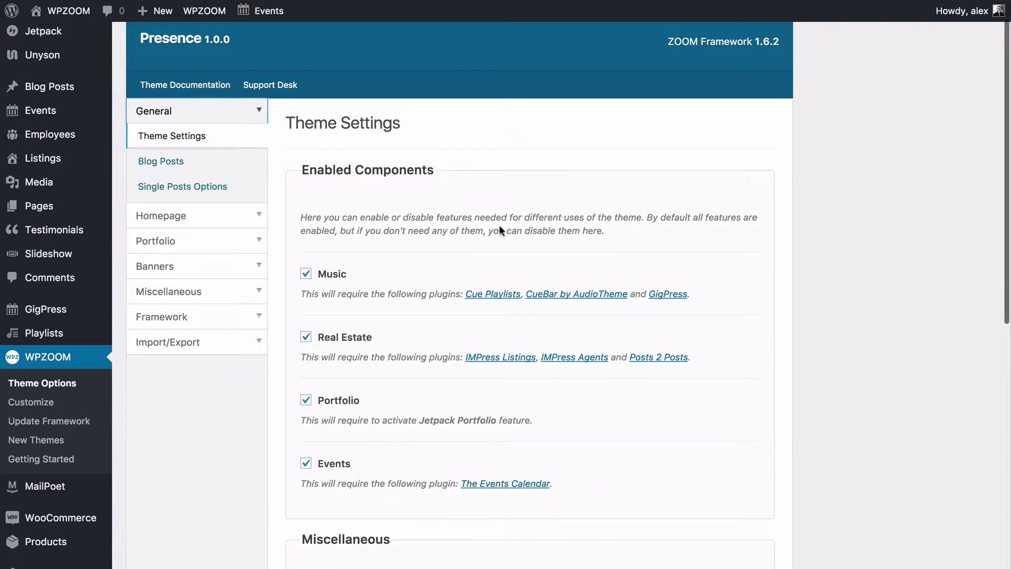
scroll(564, 287, "down", 3)
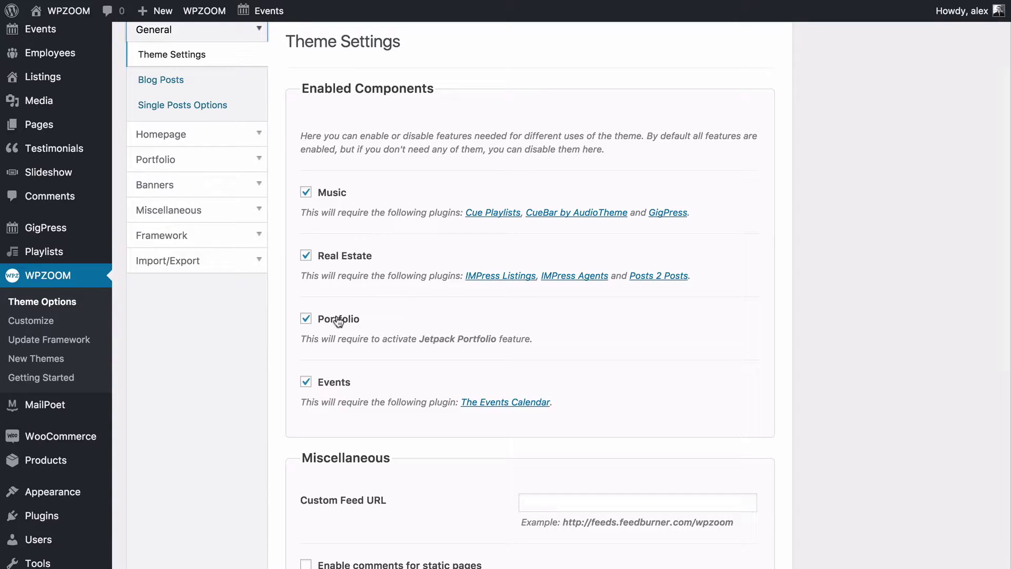
Try disabling the Events, Portfolio and Real Estate components, and re-enable all three.
left_click(319, 380)
left_click(323, 318)
left_click(343, 257)
left_click(306, 255)
left_click(306, 318)
left_click(305, 381)
Examine the Miscellaneous and Infinite Scroll options in Theme Settings, including the WooCommerce cart button option.
scroll(253, 343, "down", 5)
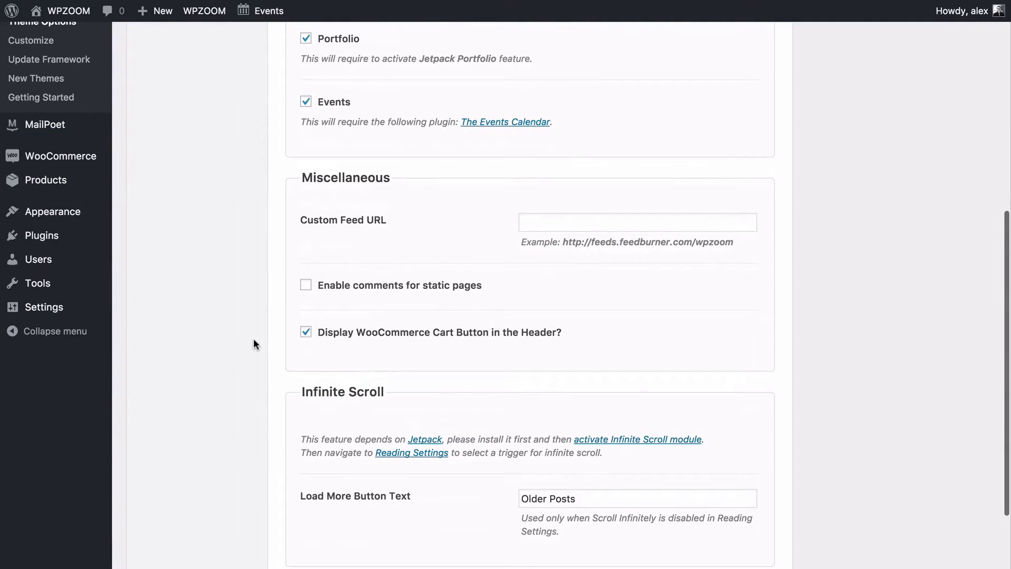
scroll(253, 339, "down", 2)
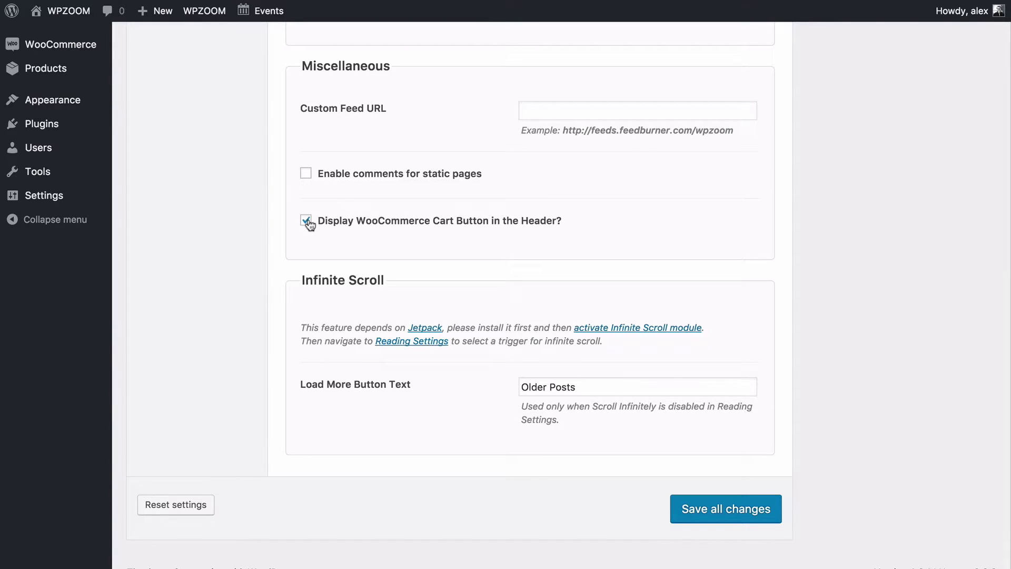
scroll(269, 291, "down", 1)
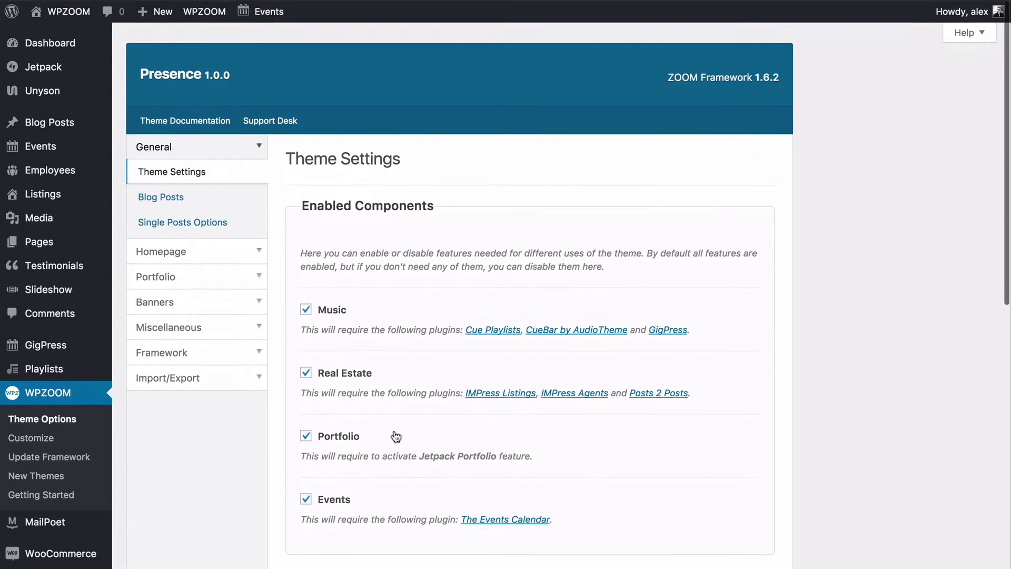
Open the general Blog Posts options and examine the Page Layout and Posts Style choices.
left_click(190, 203)
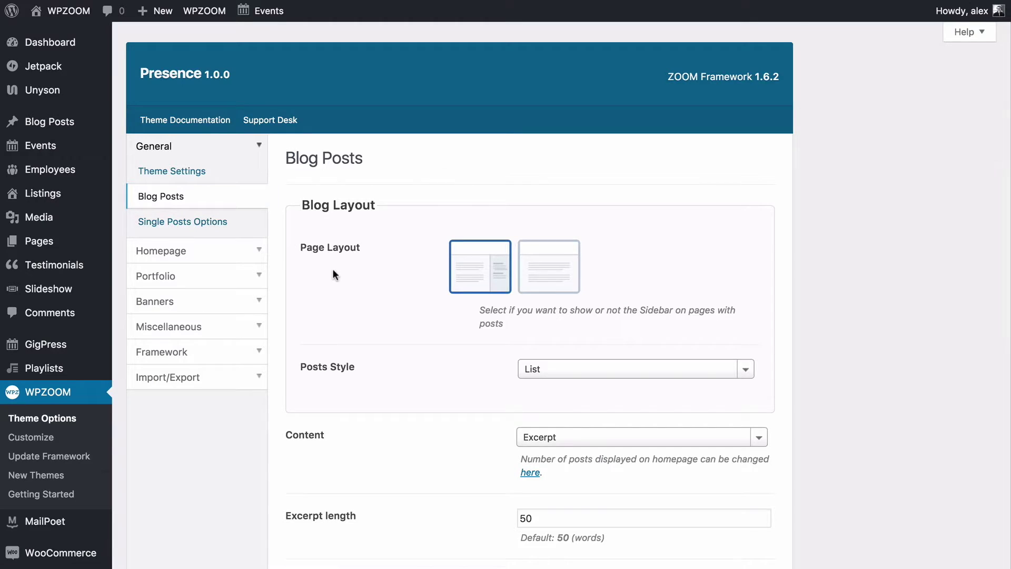
scroll(333, 271, "down", 3)
left_click(535, 129)
left_click(478, 120)
left_click(557, 215)
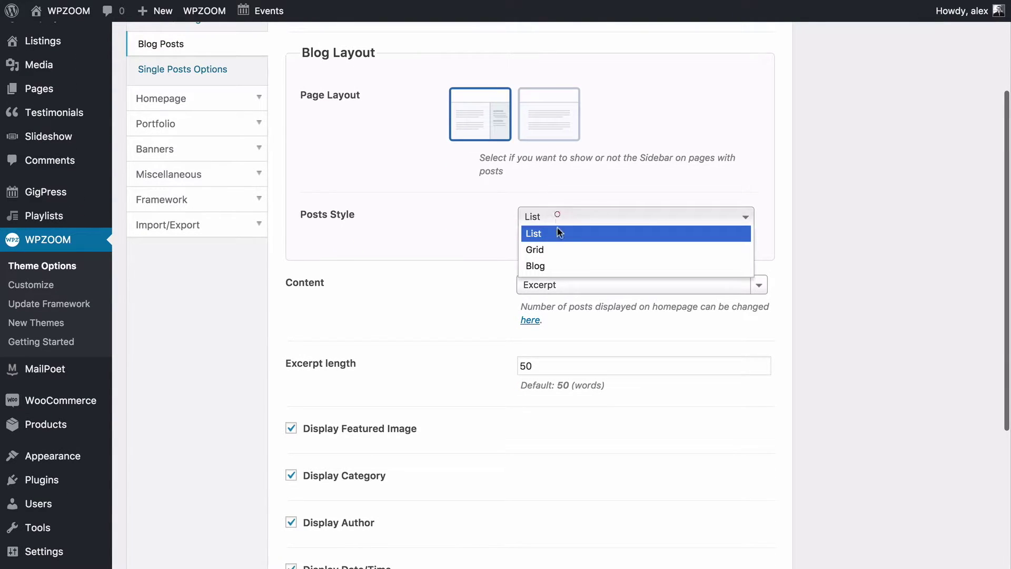
left_click(483, 265)
Examine the Content choices, the excerpt length and the display options for blog posts.
scroll(478, 271, "down", 2)
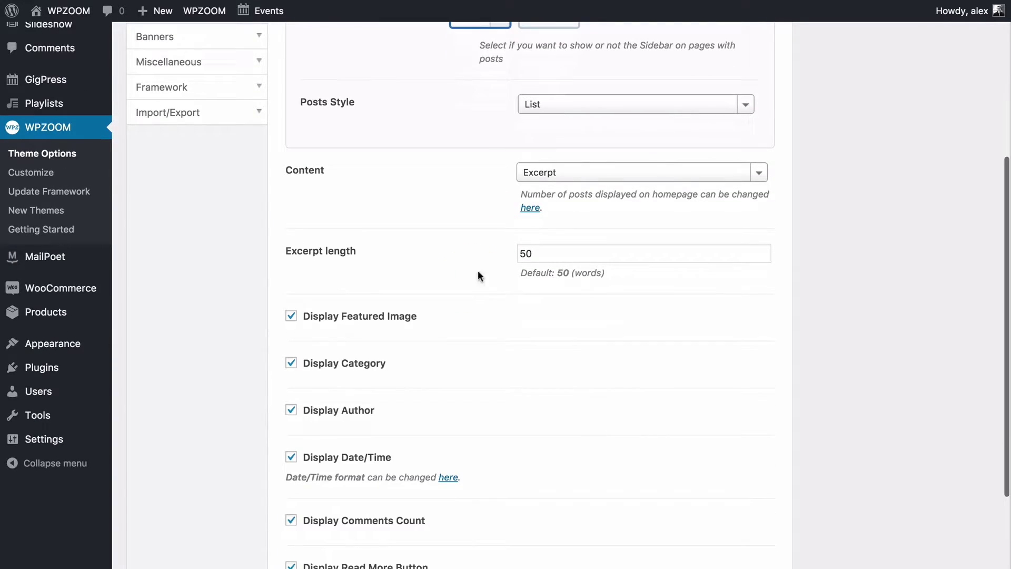
left_click(588, 179)
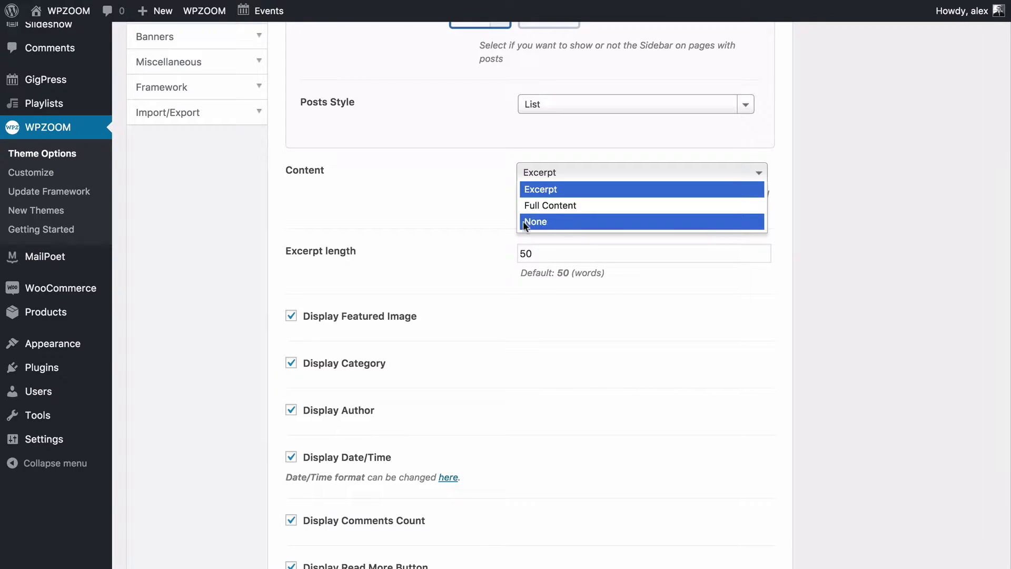
left_click(469, 209)
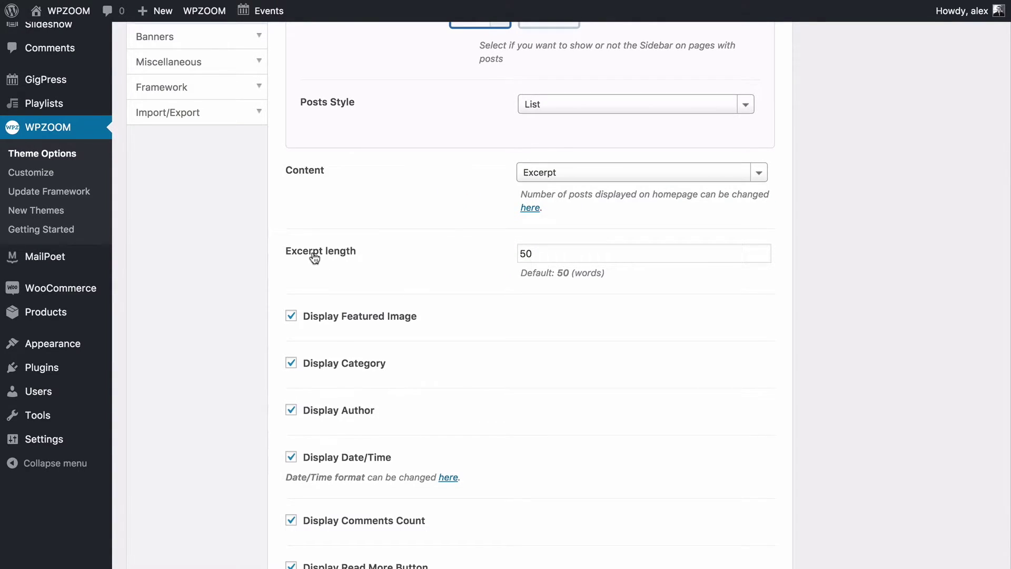
scroll(313, 258, "down", 3)
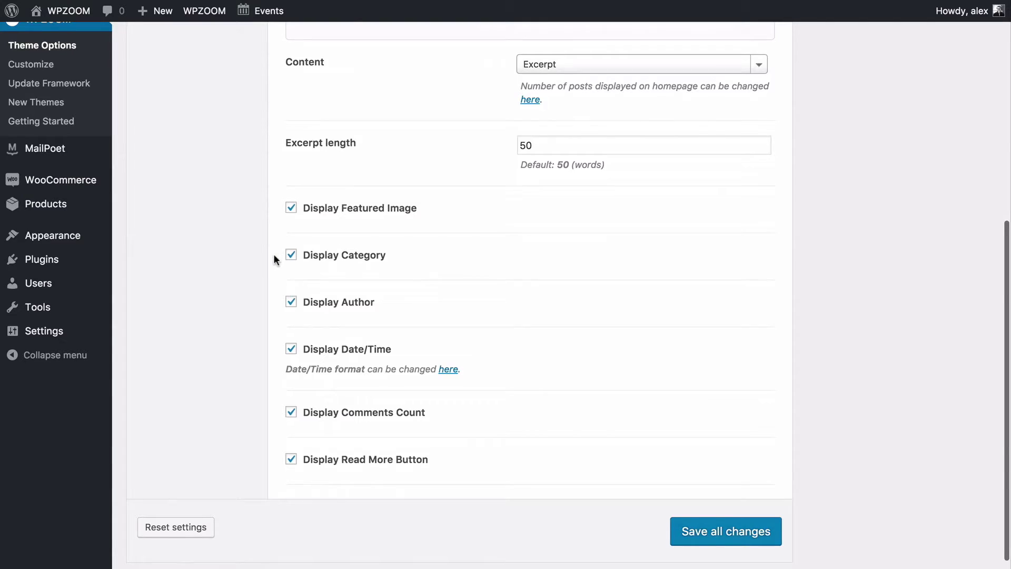
Open Single Posts Options, review the header image and display settings, and save all changes.
scroll(273, 258, "up", 8)
left_click(182, 223)
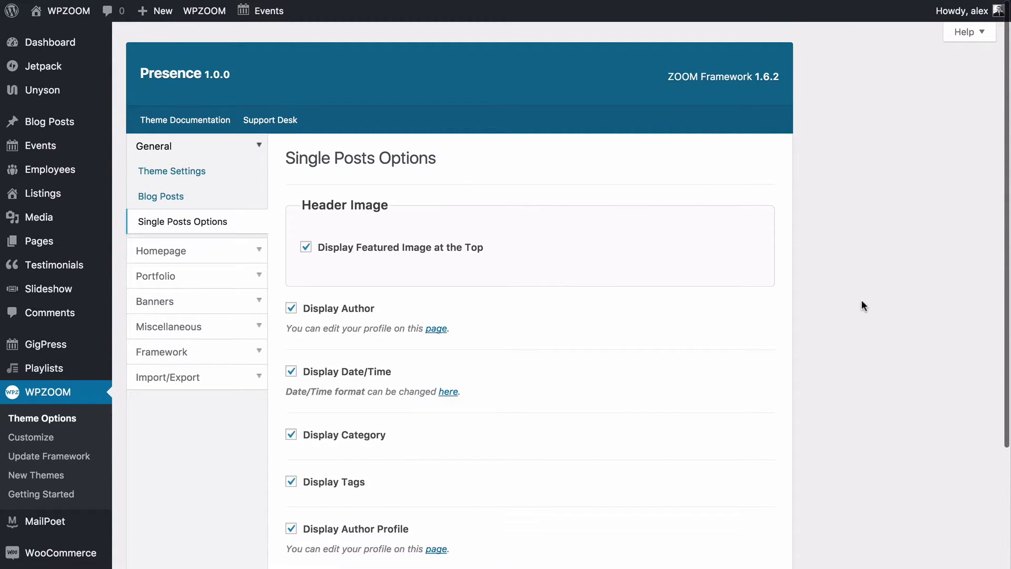
scroll(861, 300, "down", 3)
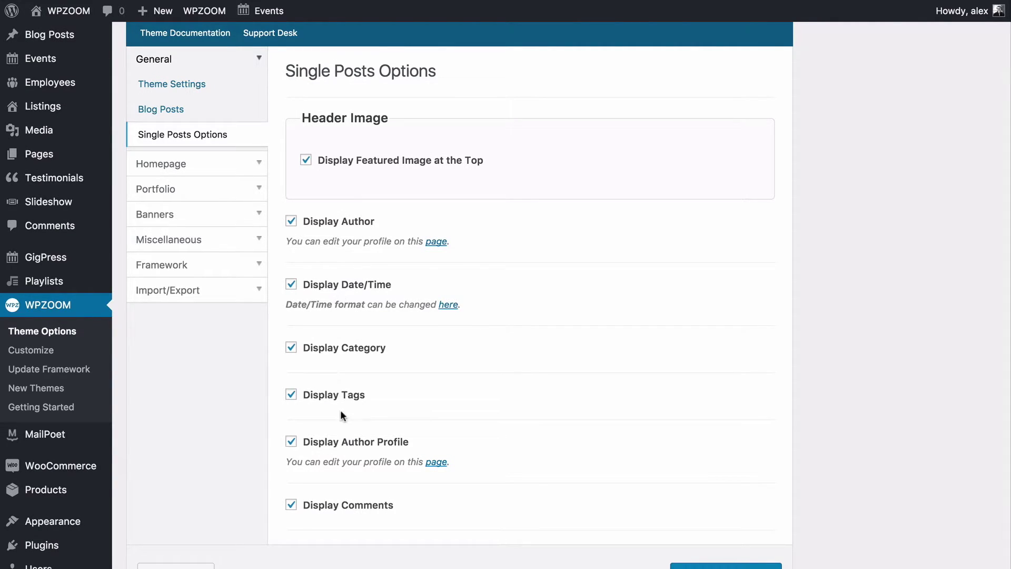
scroll(340, 408, "down", 2)
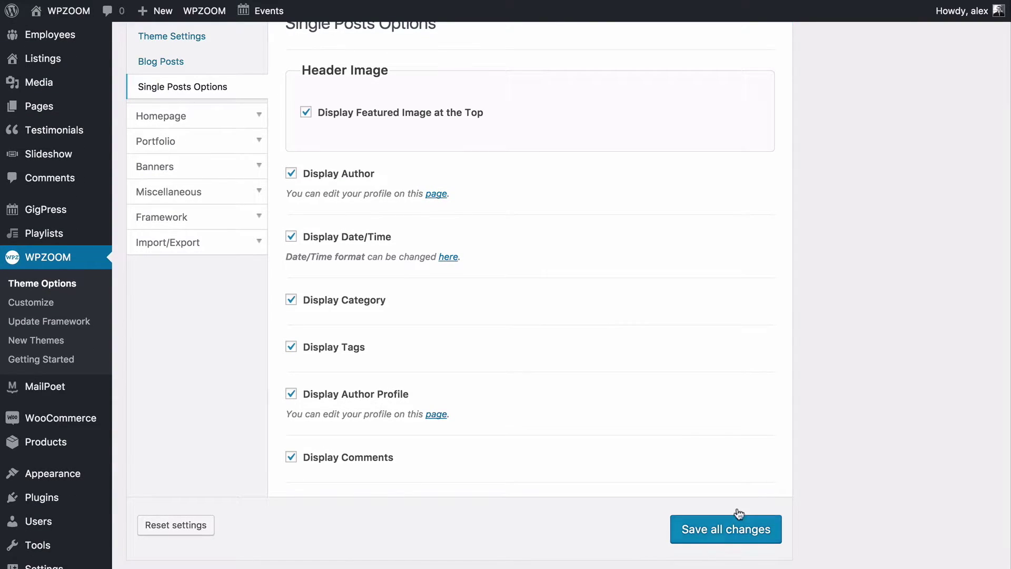
scroll(748, 505, "down", 2)
left_click(698, 506)
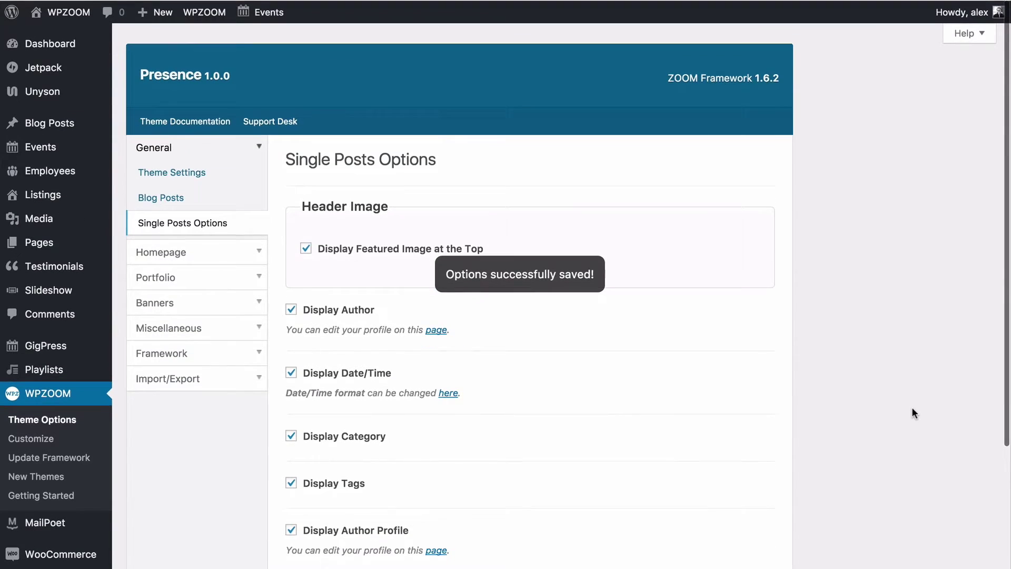
Open the Homepage Slideshow options and set What Slideshow Displays to Slideshow Posts.
left_click(219, 258)
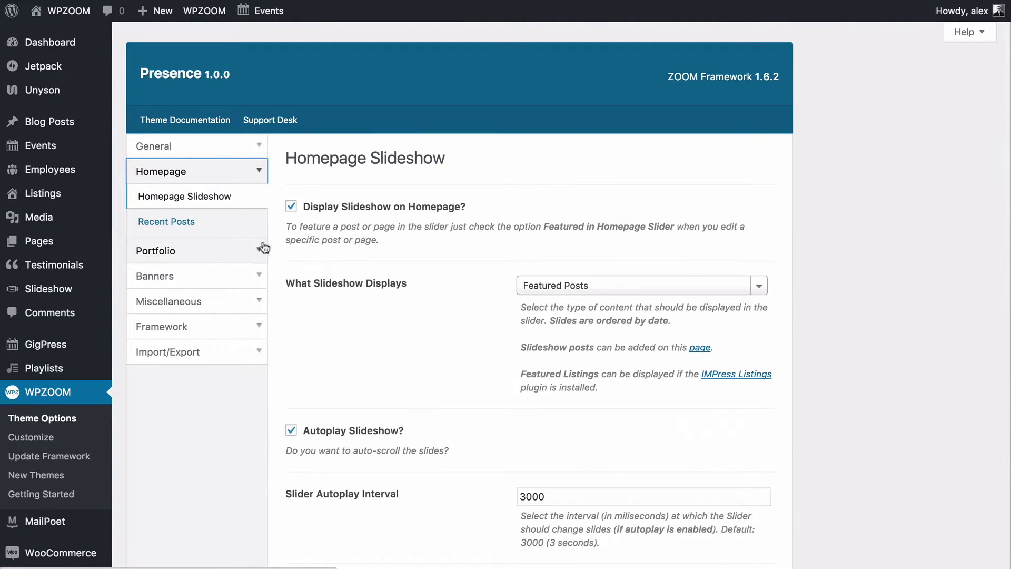
left_click(311, 356)
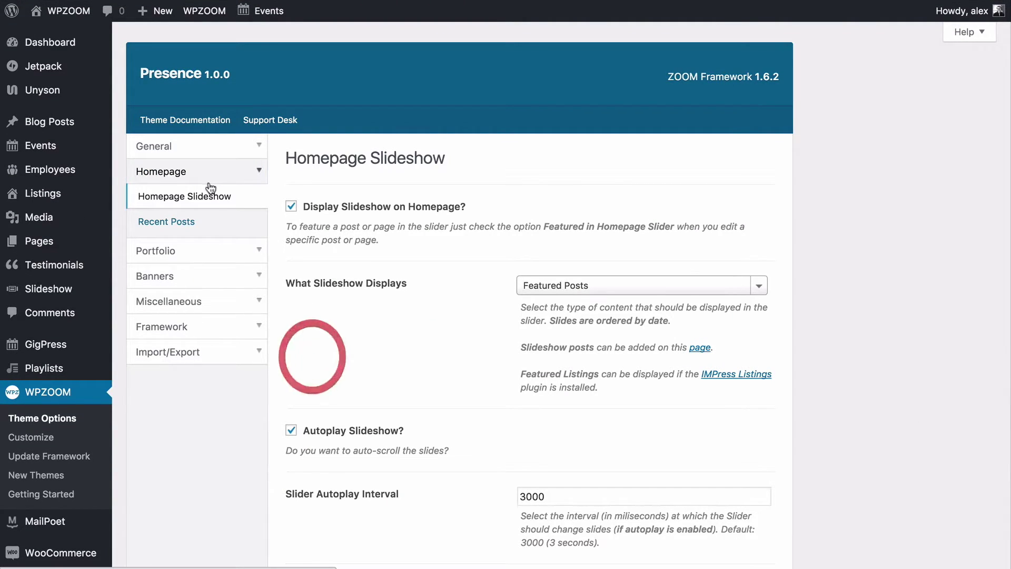
scroll(429, 283, "down", 2)
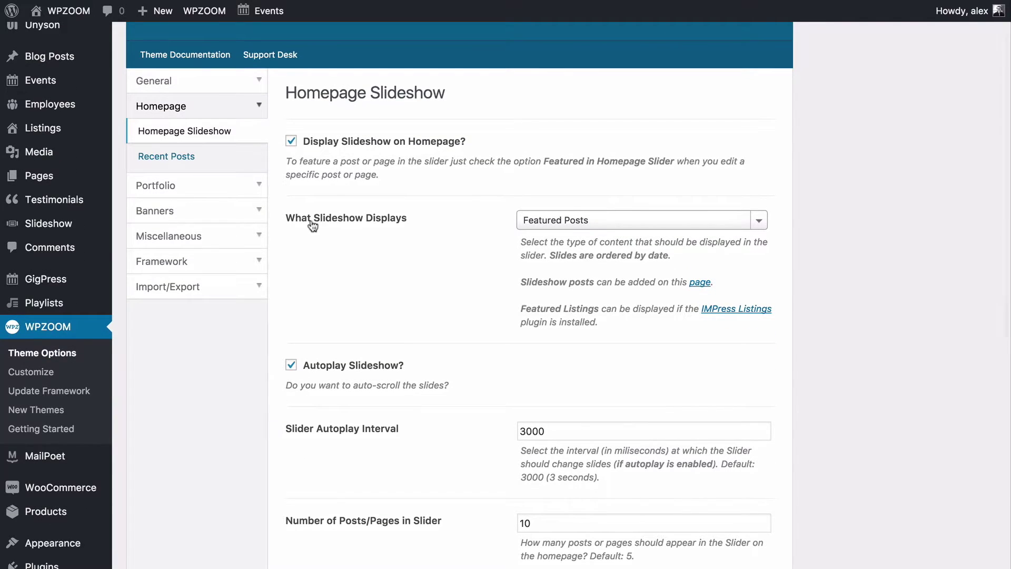
left_click(554, 220)
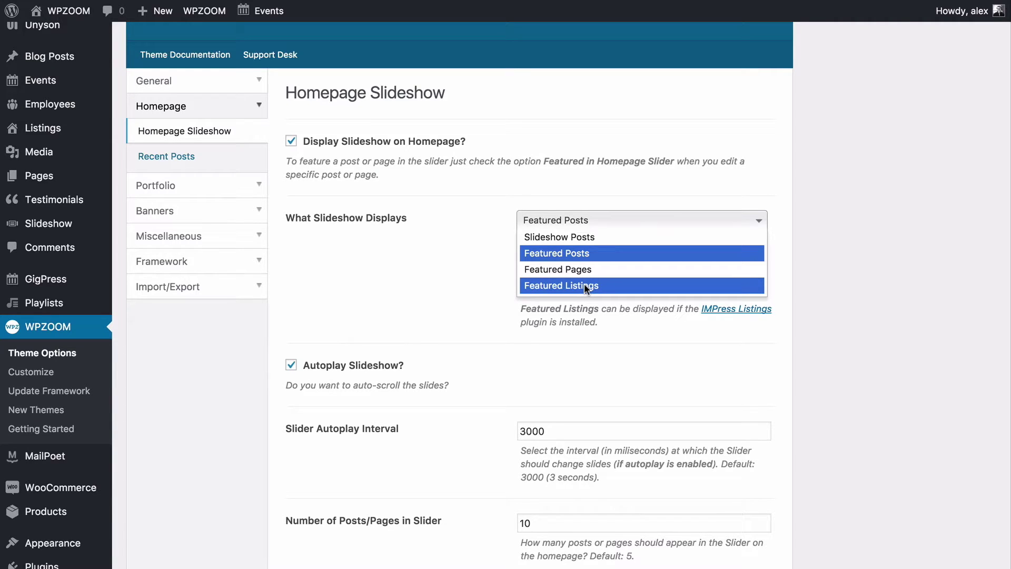
left_click(556, 237)
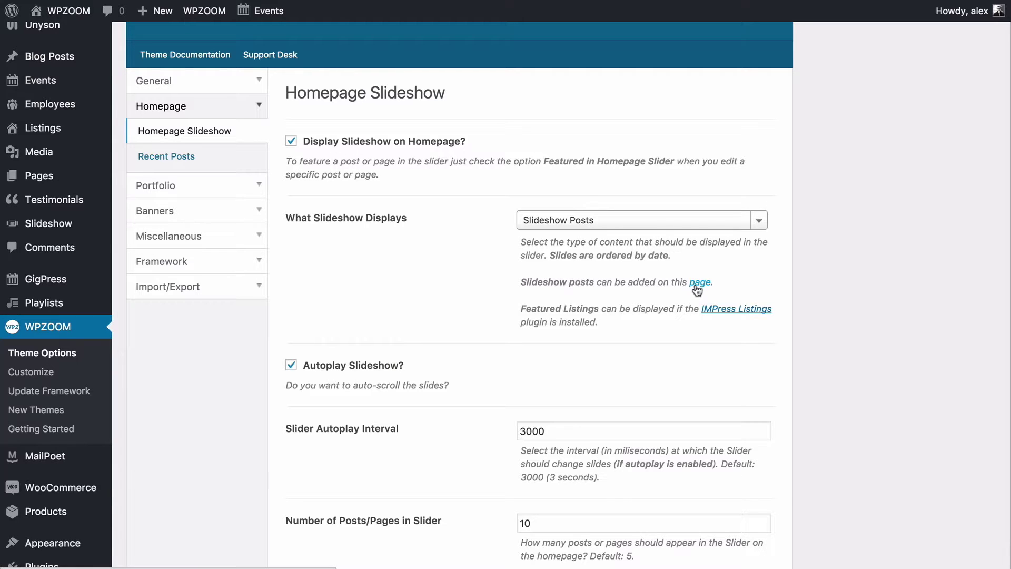
Look at where slideshow posts are managed and examine the remaining slideshow settings, from autoplay to the View More button.
scroll(299, 277, "up", 3)
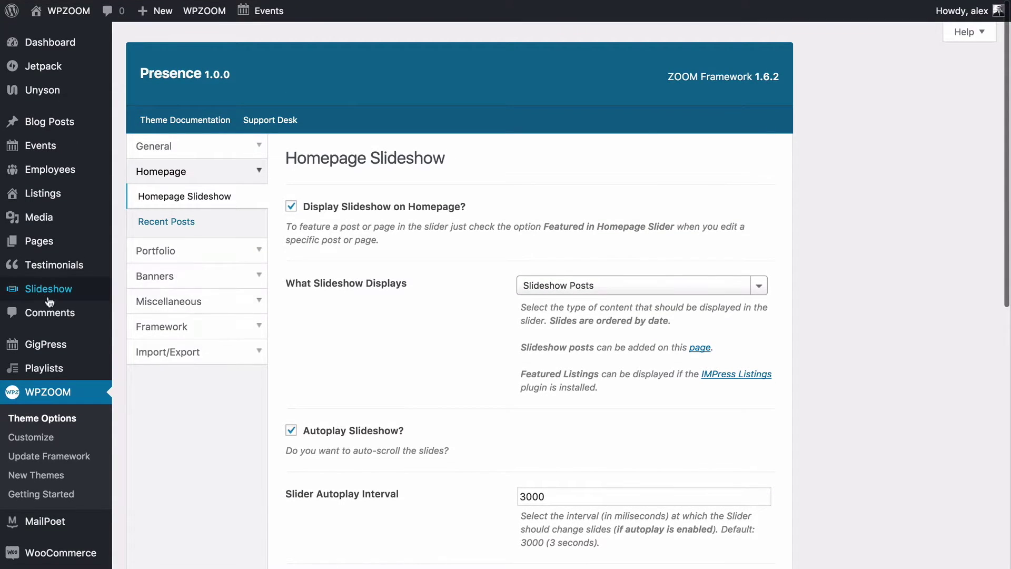
mouse_move(57, 298)
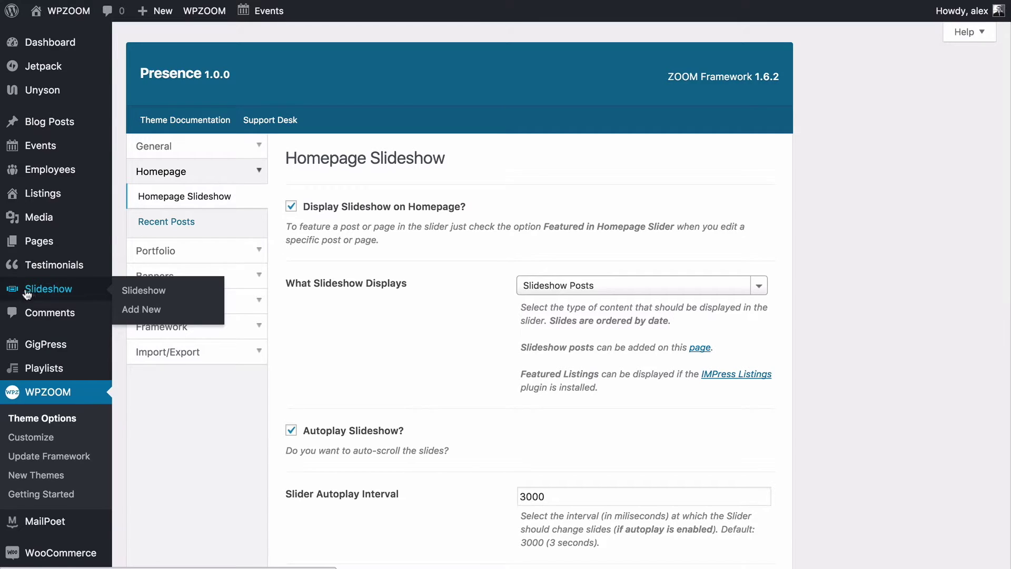
scroll(397, 352, "down", 5)
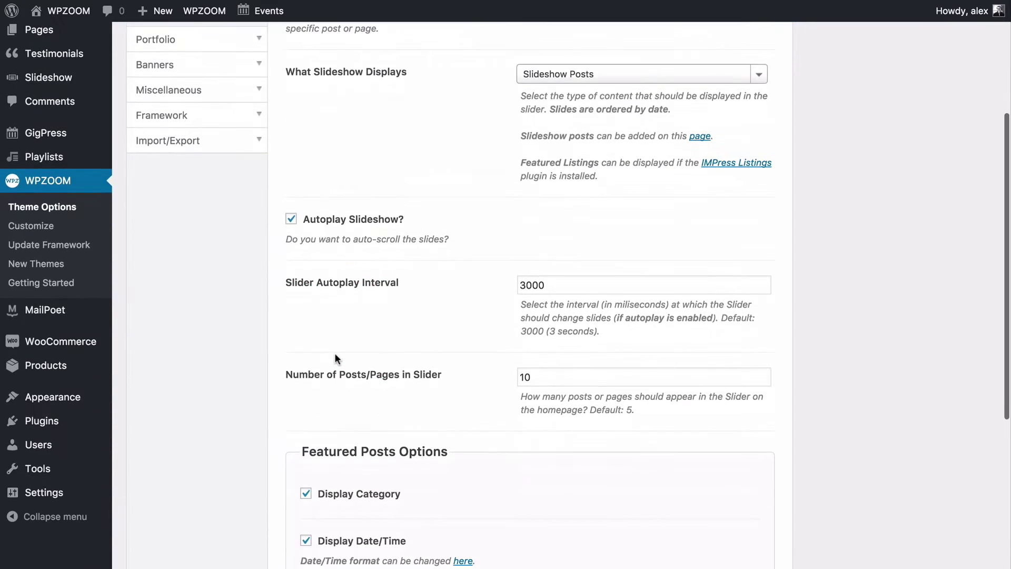
scroll(311, 225, "down", 3)
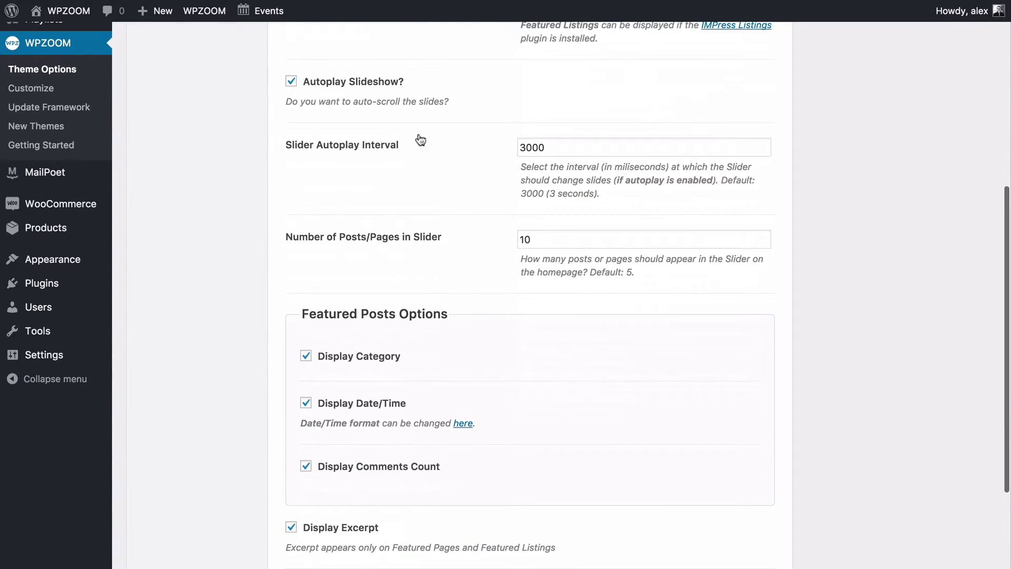
scroll(305, 227, "down", 1)
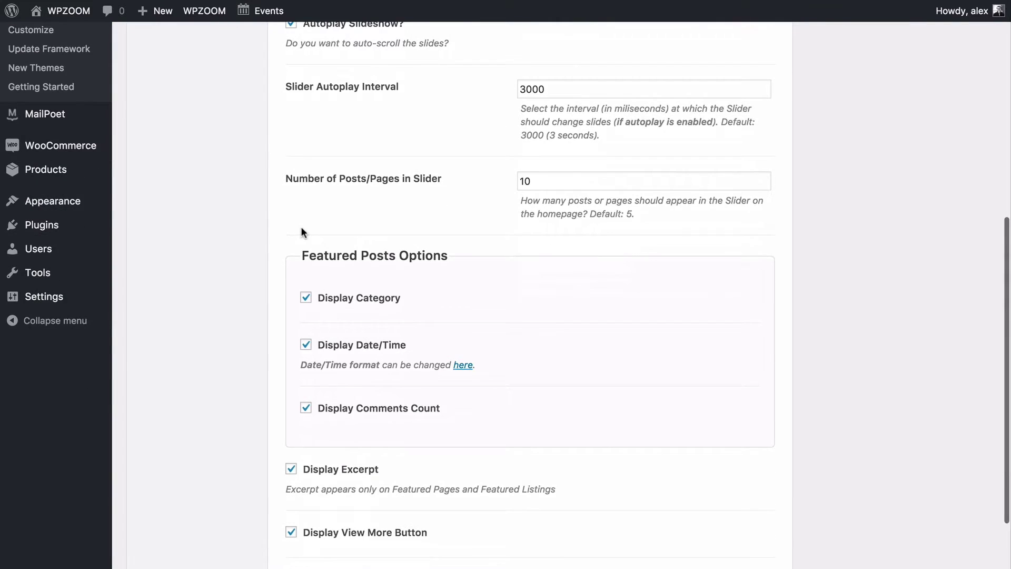
scroll(302, 232, "down", 2)
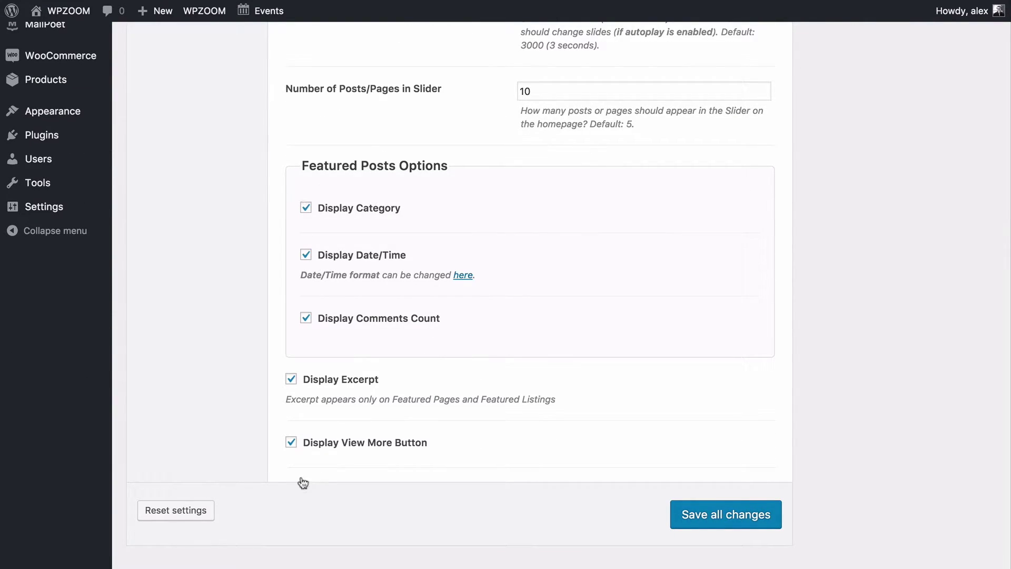
Open the homepage Recent Posts options and look through the list of categories that can be excluded.
scroll(342, 183, "up", 10)
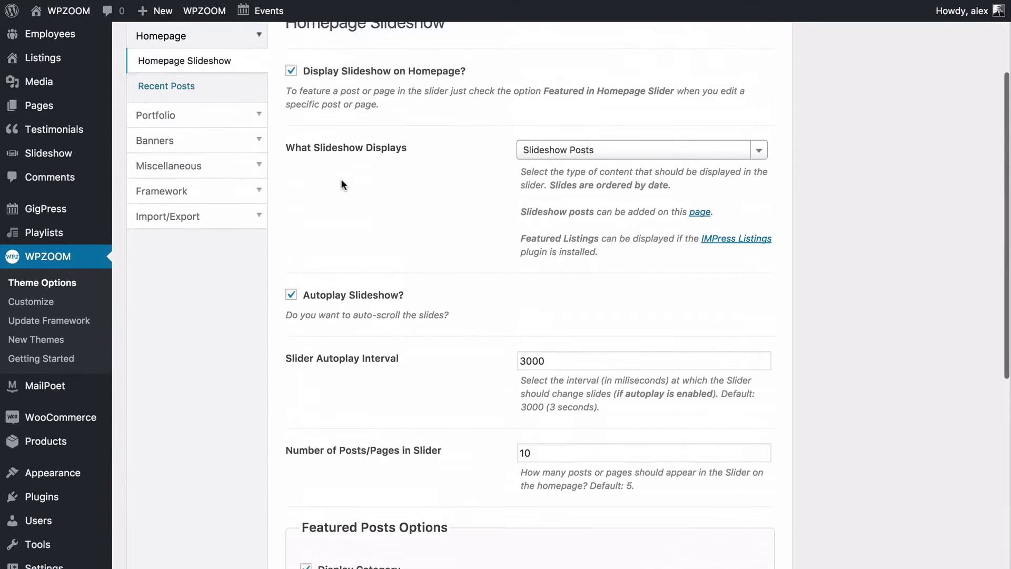
left_click(166, 221)
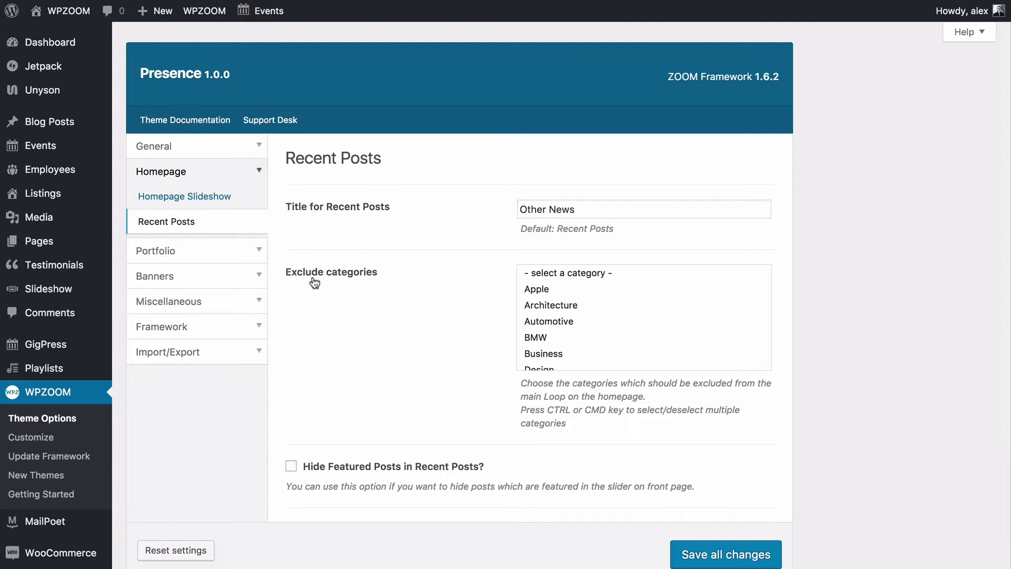
scroll(561, 294, "down", 10)
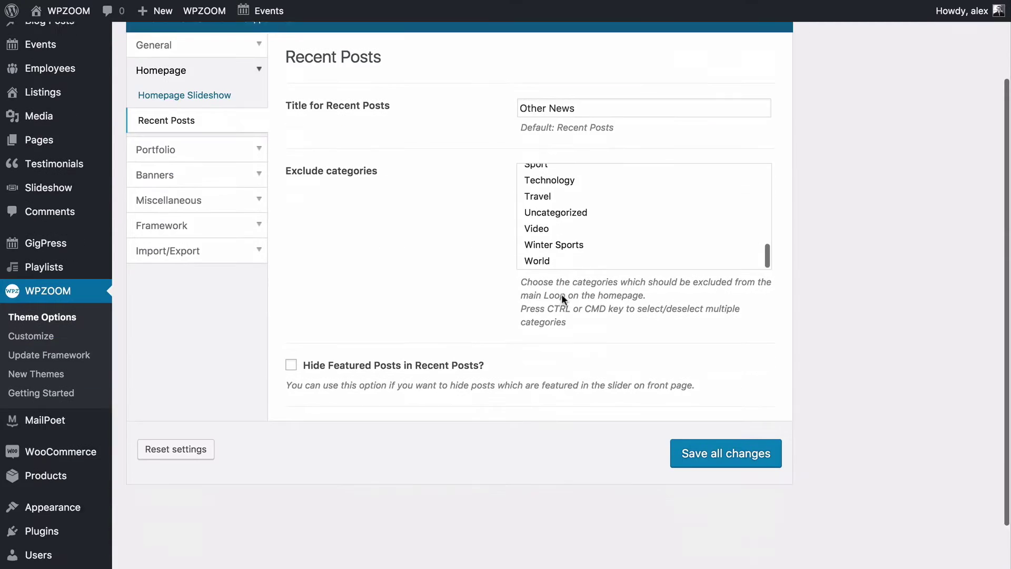
scroll(562, 294, "up", 10)
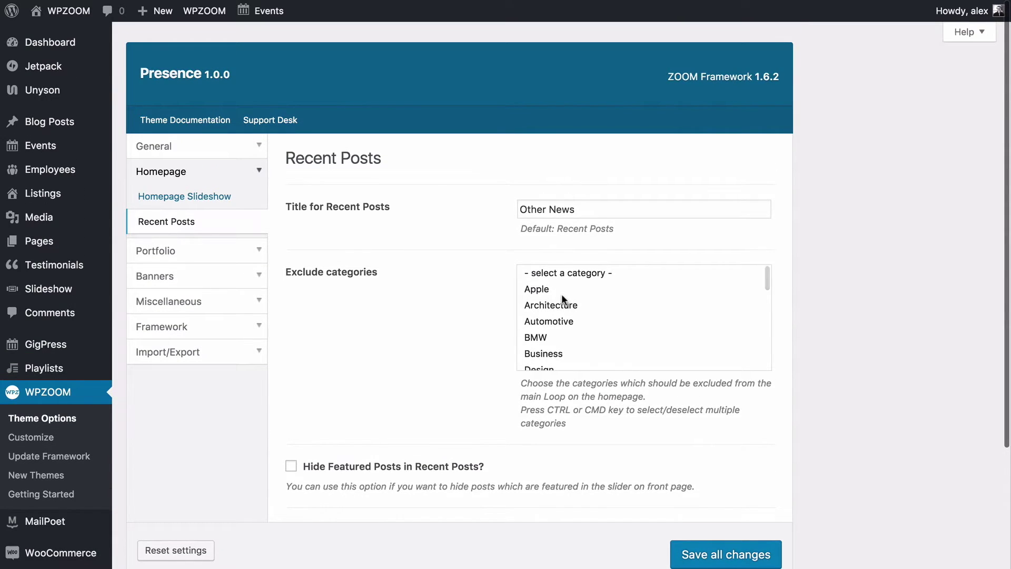
Try selecting single and multiple categories to exclude, including Architecture through Business, and reset the selection to "- select a category -".
left_click(561, 290)
left_click(570, 353, "ctrl")
left_click(561, 316, "ctrl")
left_click(545, 337)
left_click(543, 322)
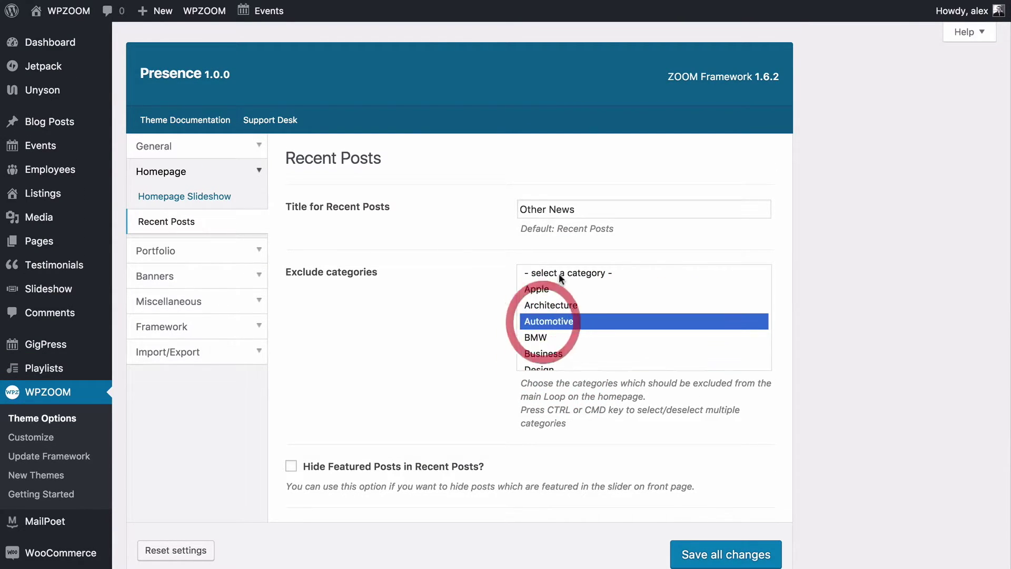
left_click(558, 273)
left_click(571, 305)
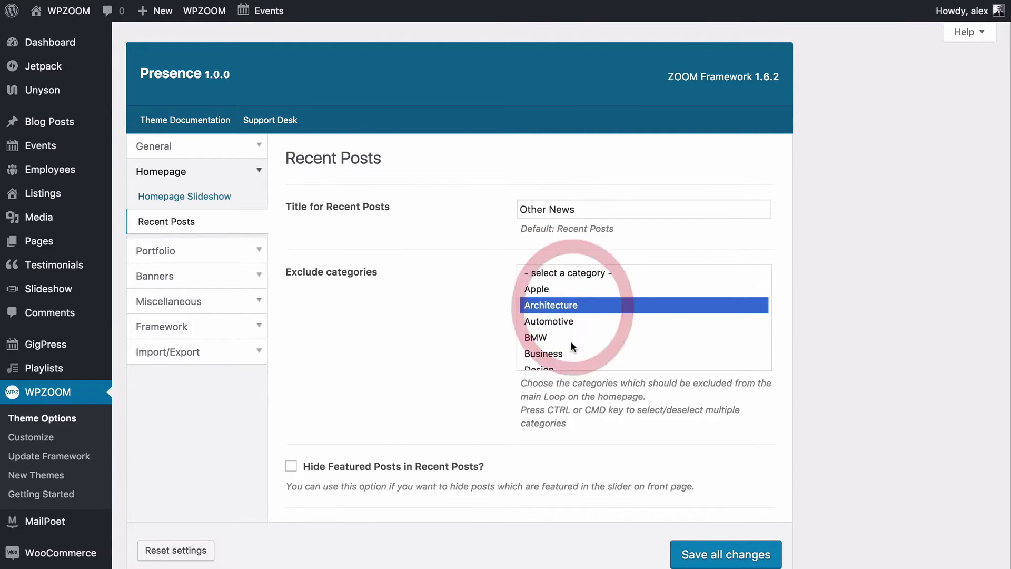
left_click(563, 358, "shift")
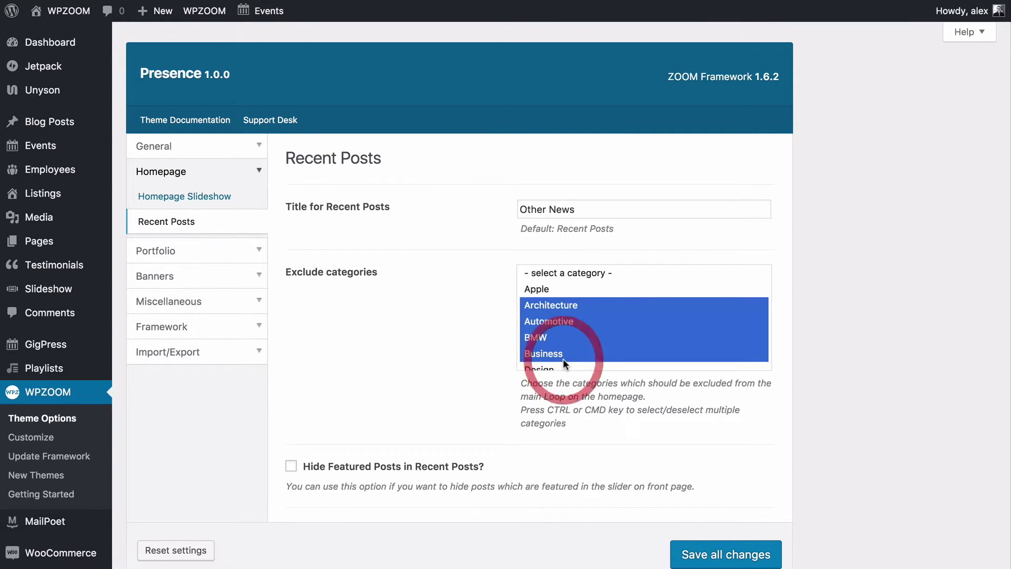
left_click(536, 274)
left_click(415, 345)
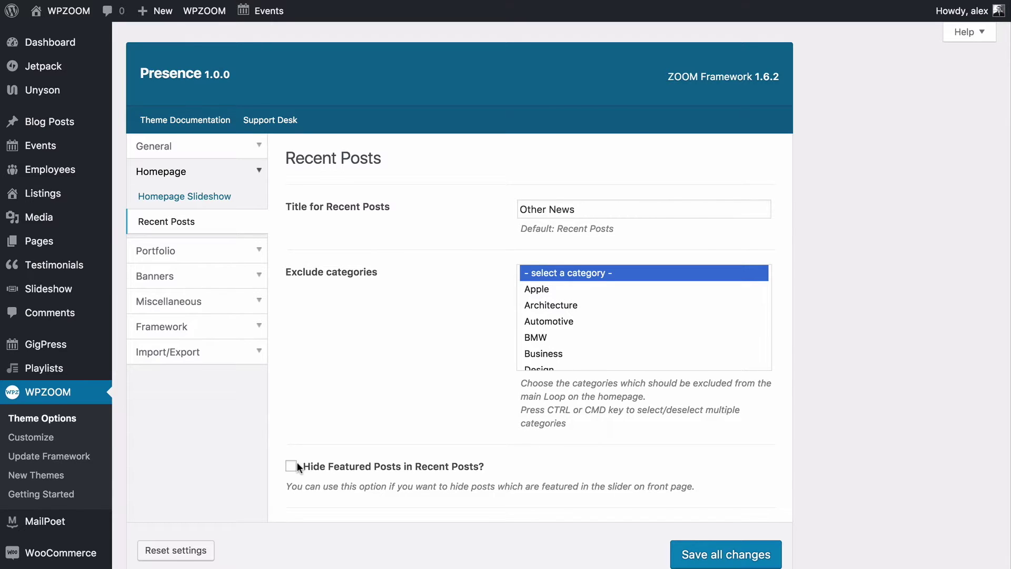
Open the Jetpack Portfolio Page options and examine the setup instructions, Portfolio Page setting and posts options.
left_click(150, 250)
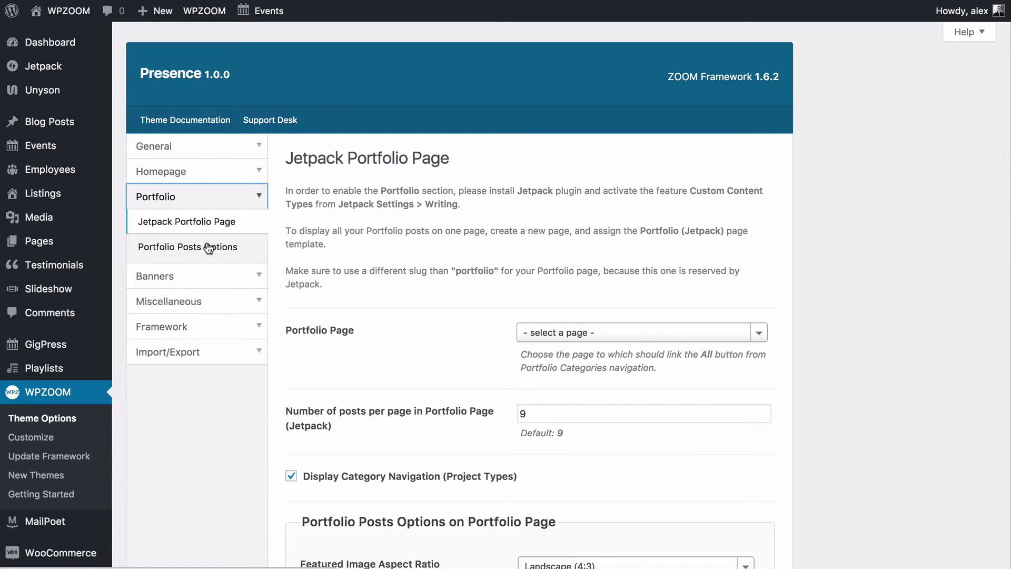
mouse_move(53, 68)
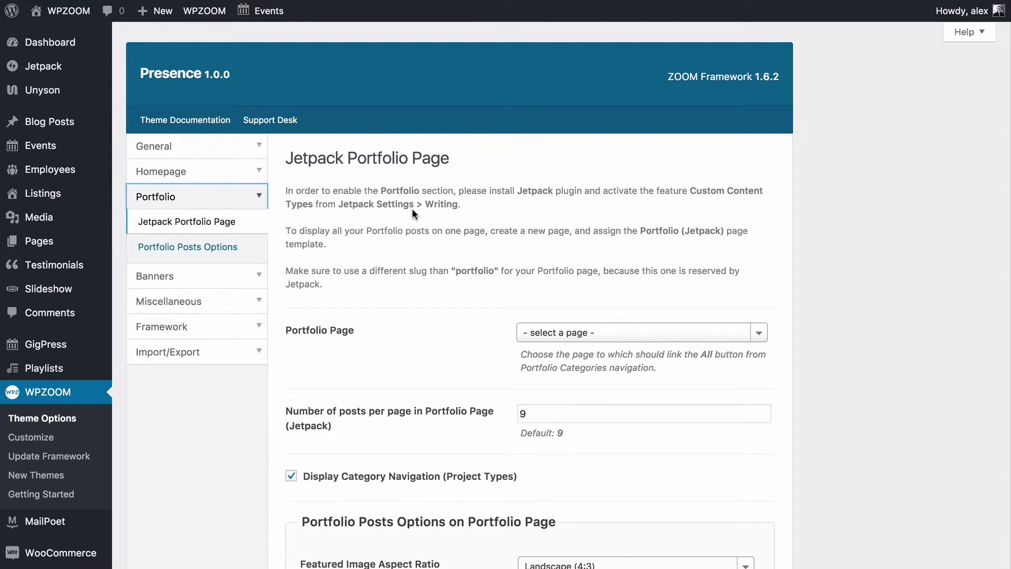
scroll(412, 208, "down", 3)
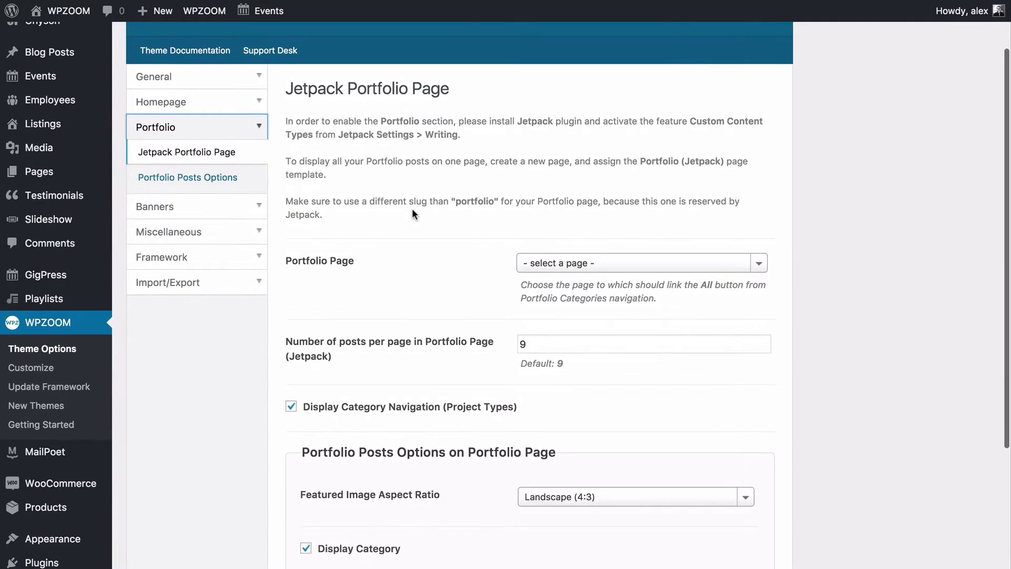
scroll(412, 211, "down", 1)
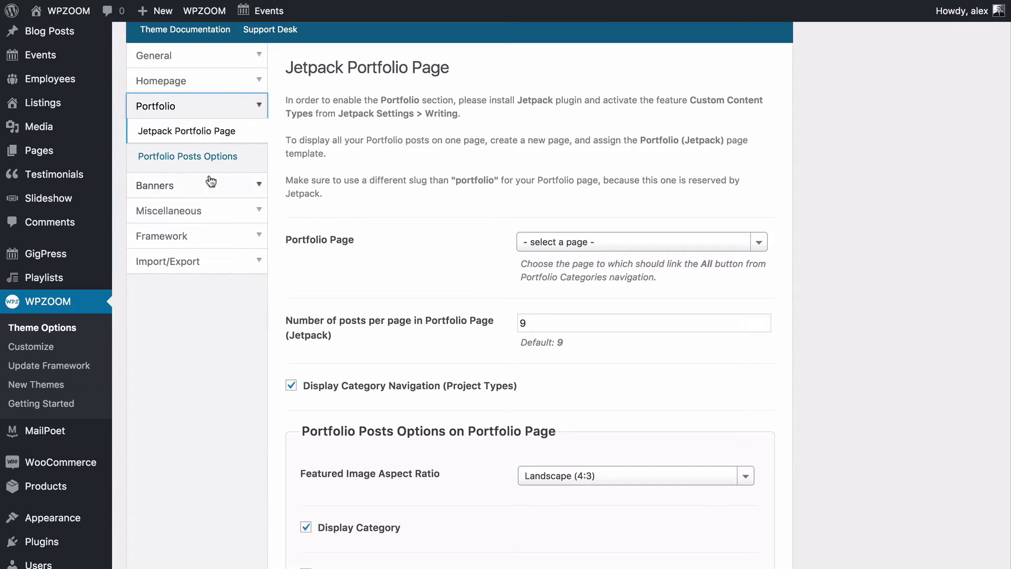
Create a new page titled "Portfolio".
mouse_move(108, 155)
left_click(141, 170)
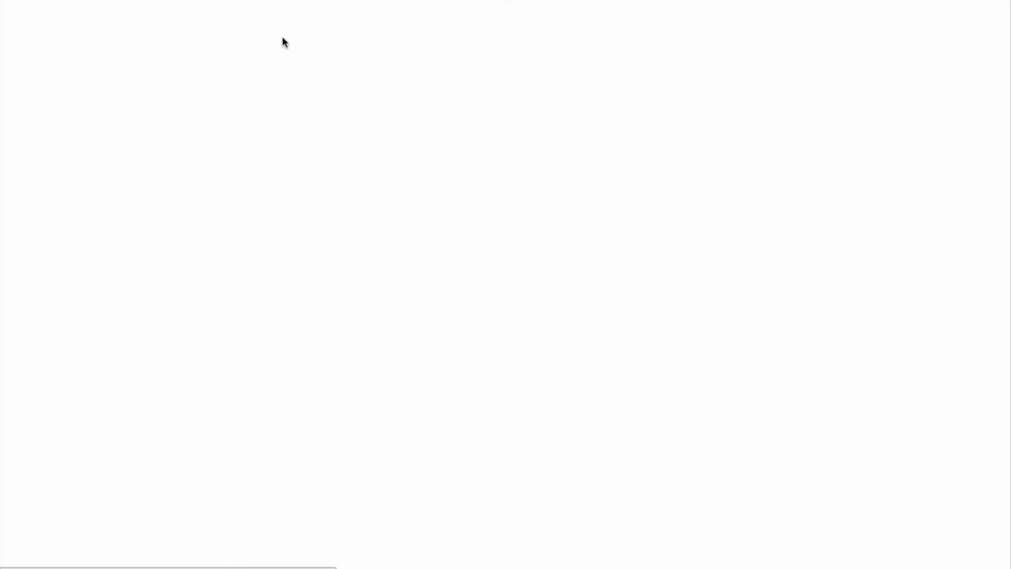
type("P")
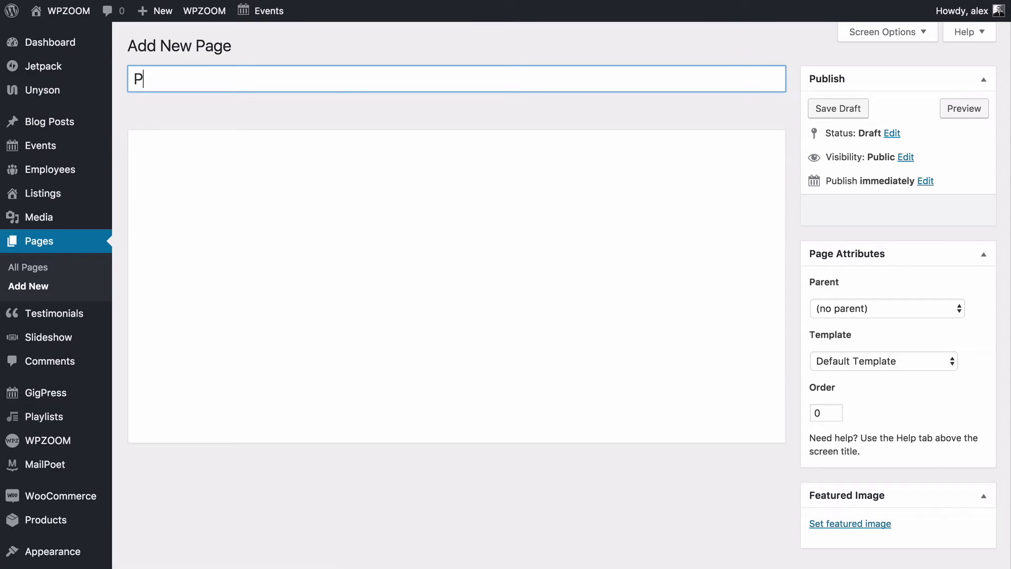
type("ortfolio")
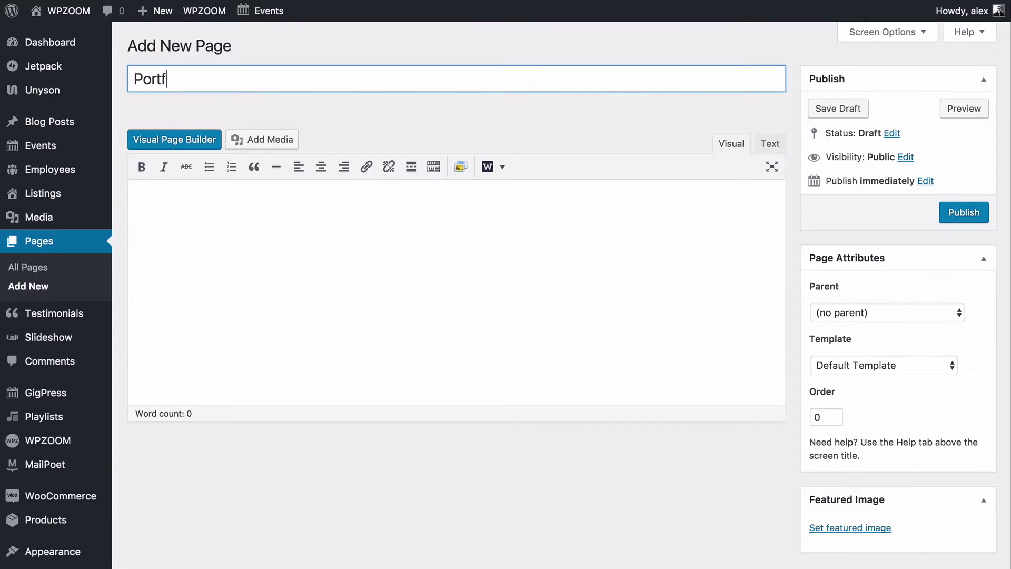
left_click(371, 113)
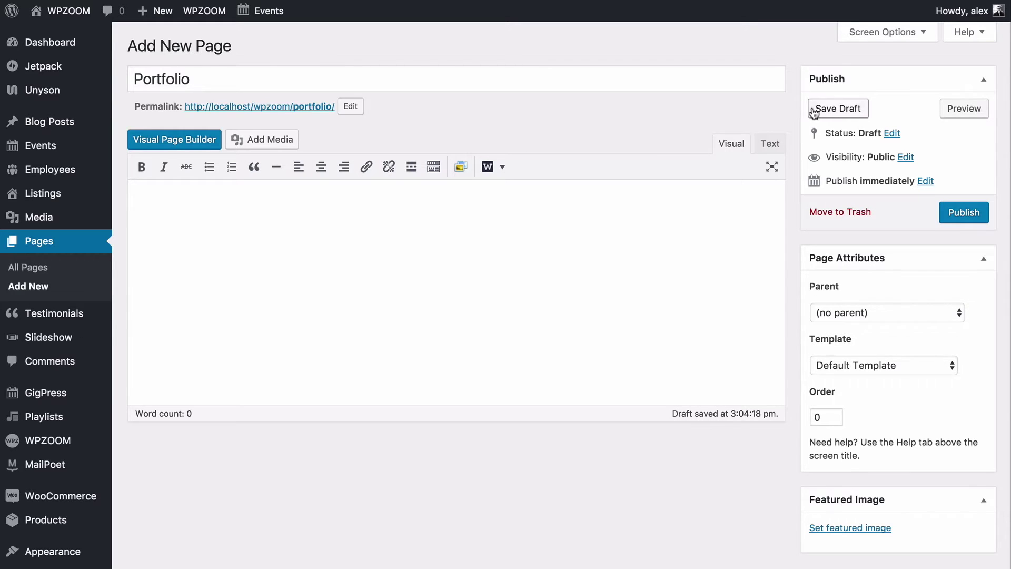
Append "-page" to the Portfolio page's permalink slug, making it "portfolio-page", and confirm the edit.
left_click(349, 106)
left_click(354, 103)
type("-page")
left_click(455, 109)
left_click(571, 130)
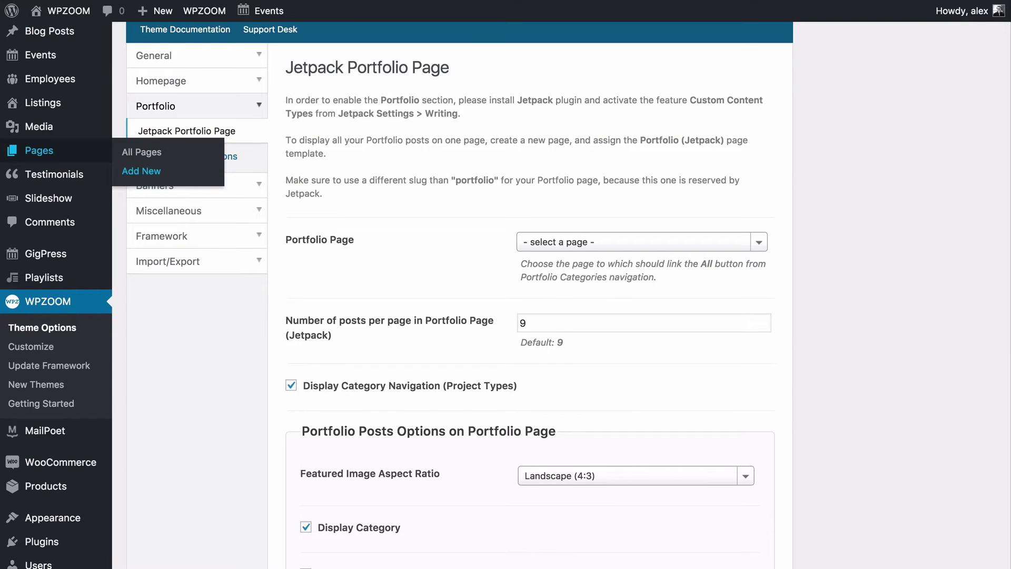
Return to the Jetpack Portfolio Page options, examine the Featured Image Aspect Ratio choices, and open Portfolio Posts Options.
left_click(848, 405)
scroll(848, 406, "down", 5)
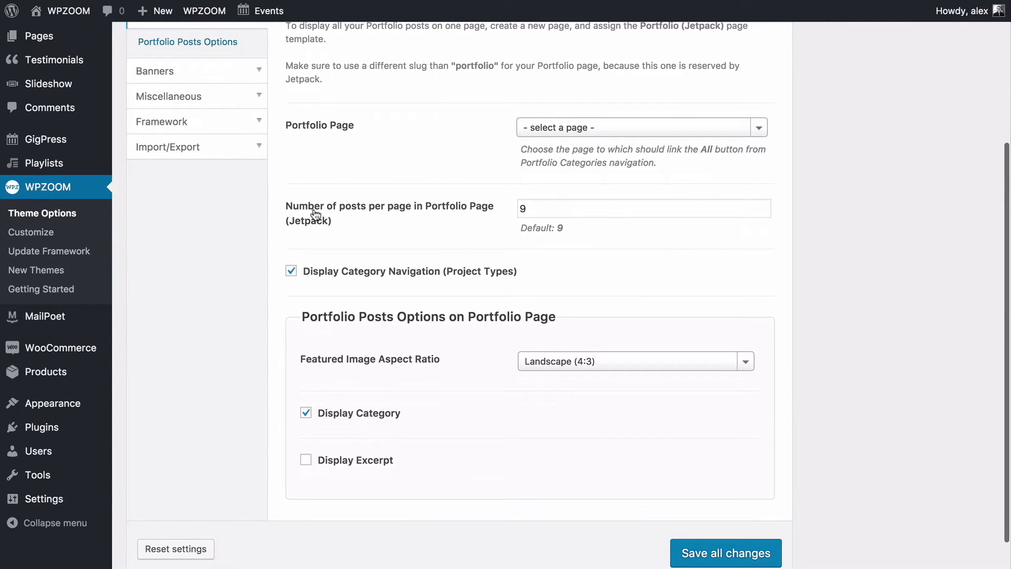
scroll(260, 213, "down", 1)
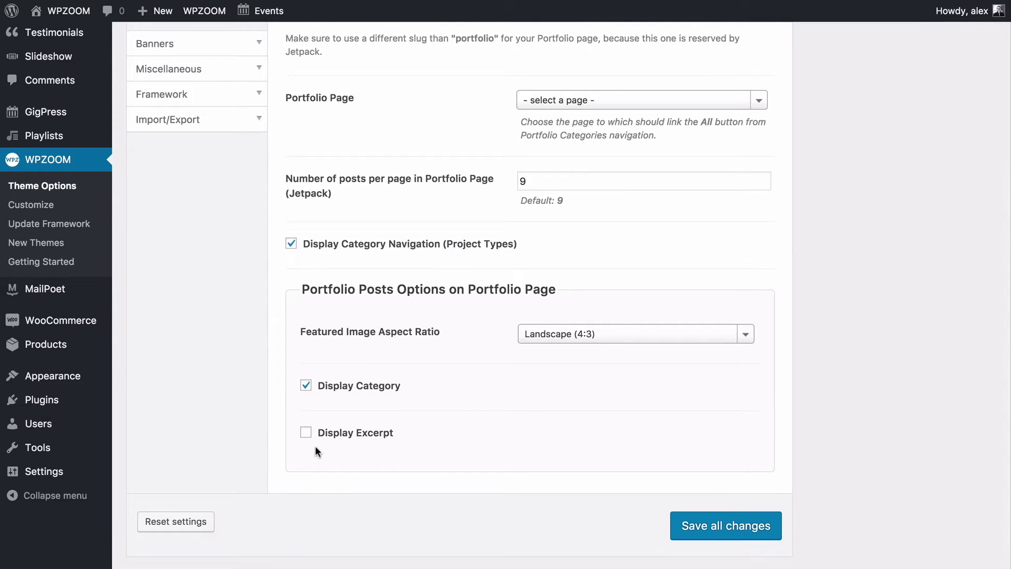
left_click(583, 332)
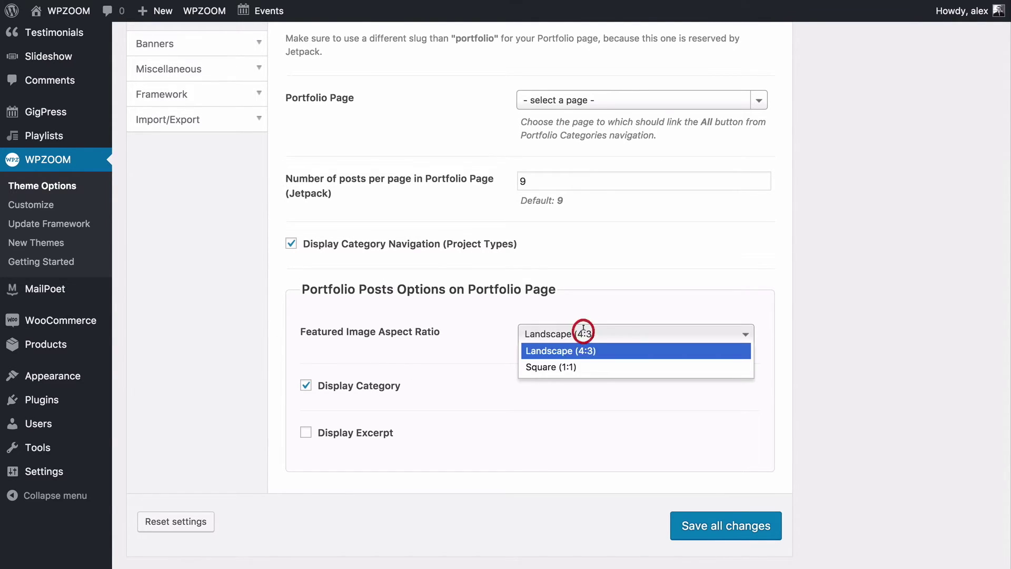
left_click(420, 361)
scroll(276, 391, "up", 4)
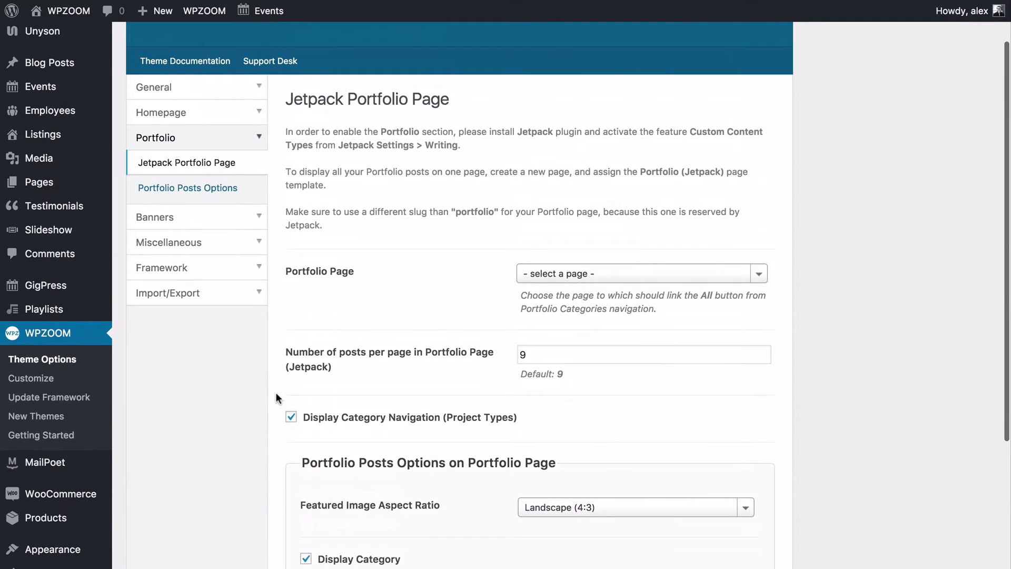
left_click(232, 187)
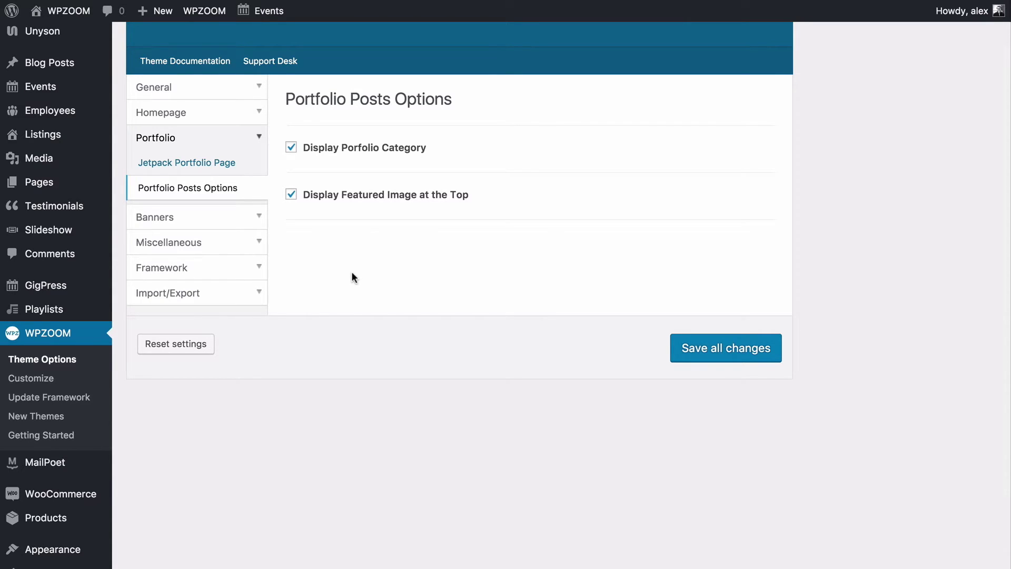
Look through the Header Ad, Sidebar Ad and Post Ad banner settings, including the Ad Position choices for the sidebar.
left_click(201, 220)
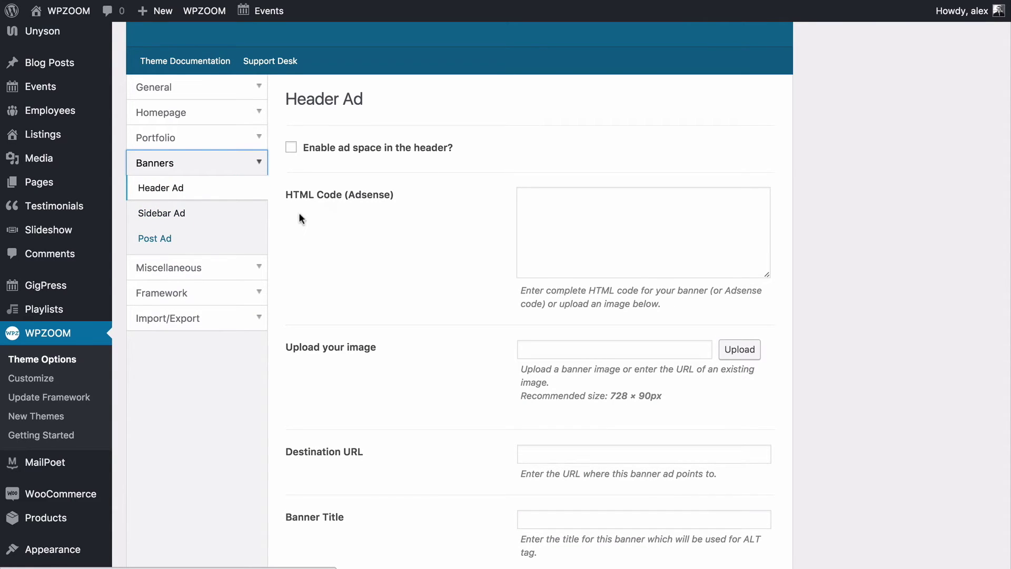
scroll(338, 221, "down", 1)
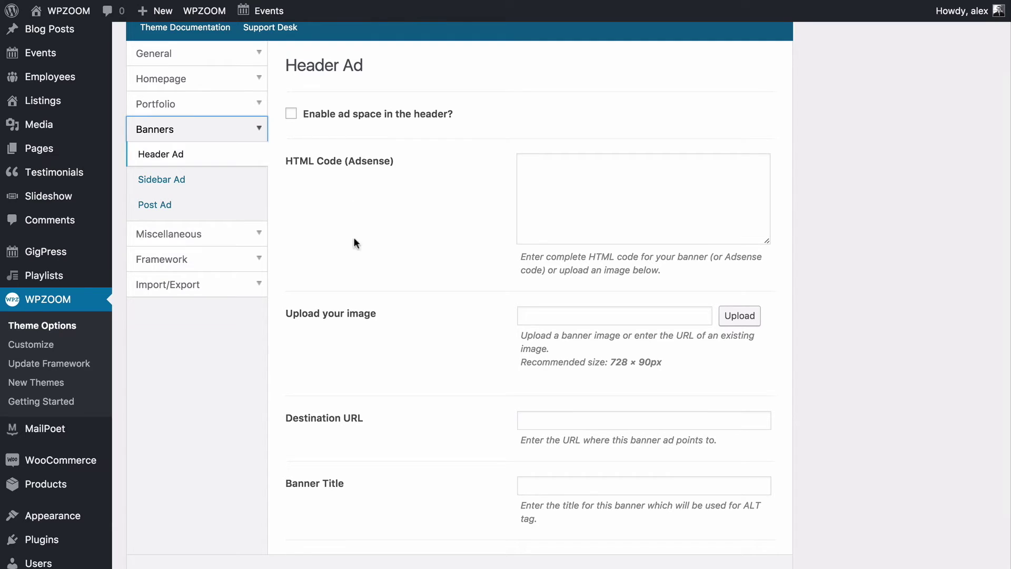
scroll(377, 495, "down", 1)
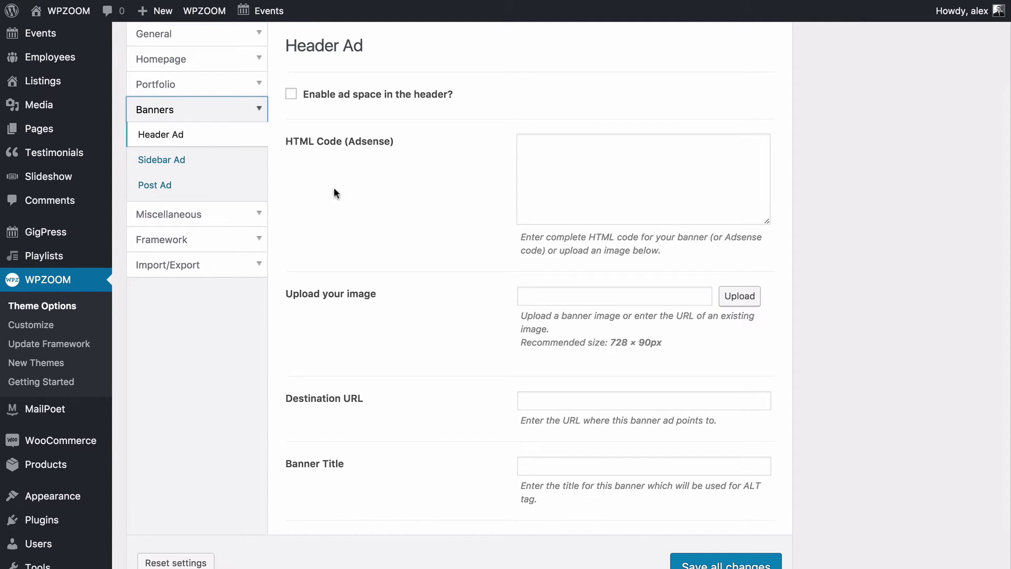
left_click(179, 158)
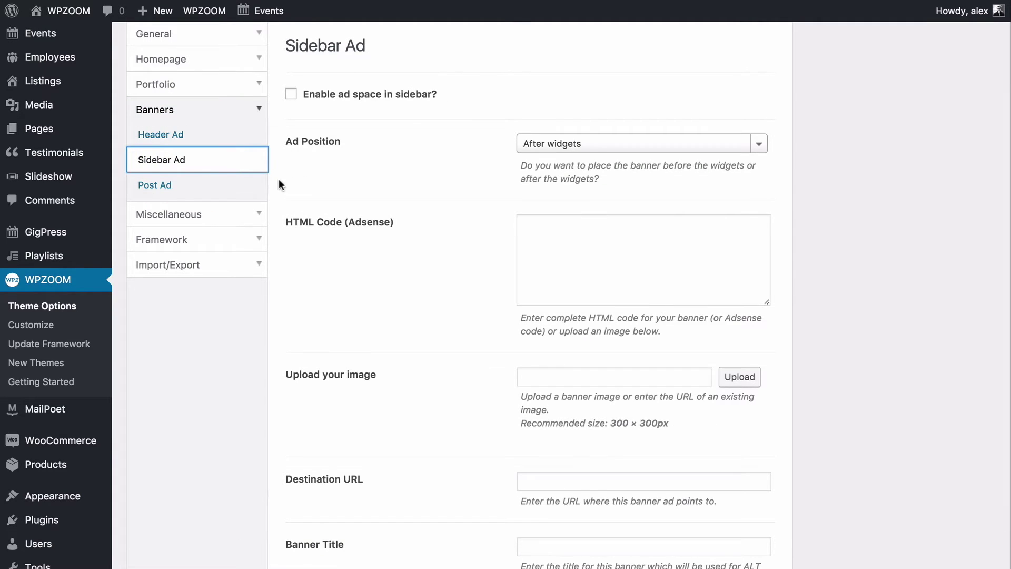
left_click(565, 149)
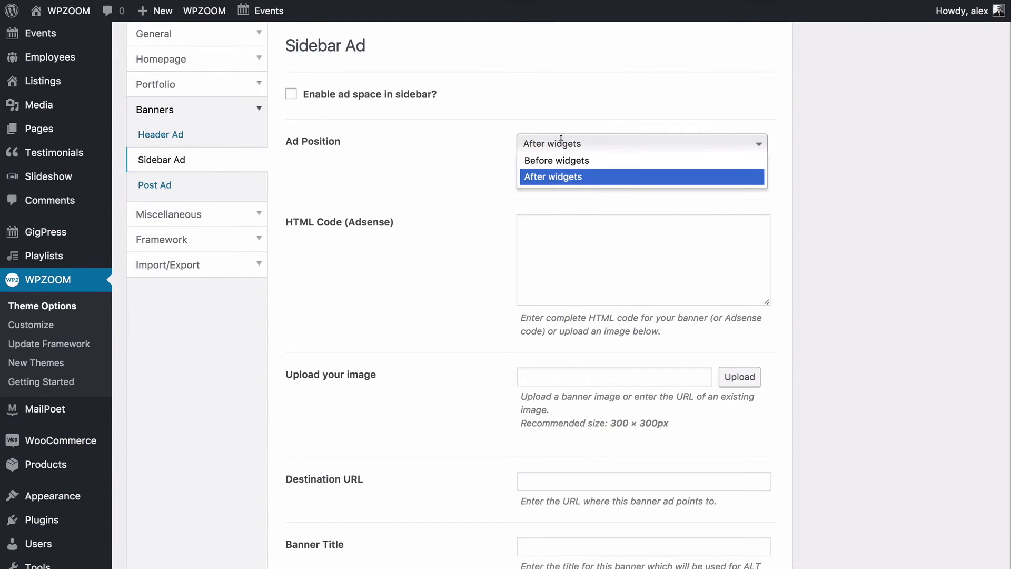
left_click(545, 146)
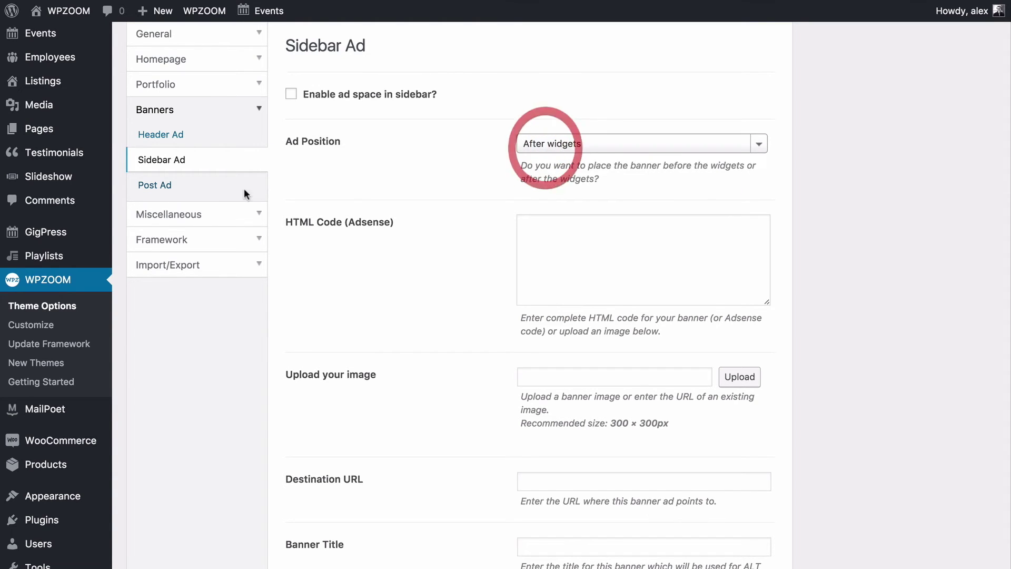
left_click(240, 190)
Open the Custom Code settings and examine the Header Code and Footer Code & Analytics fields.
left_click(199, 221)
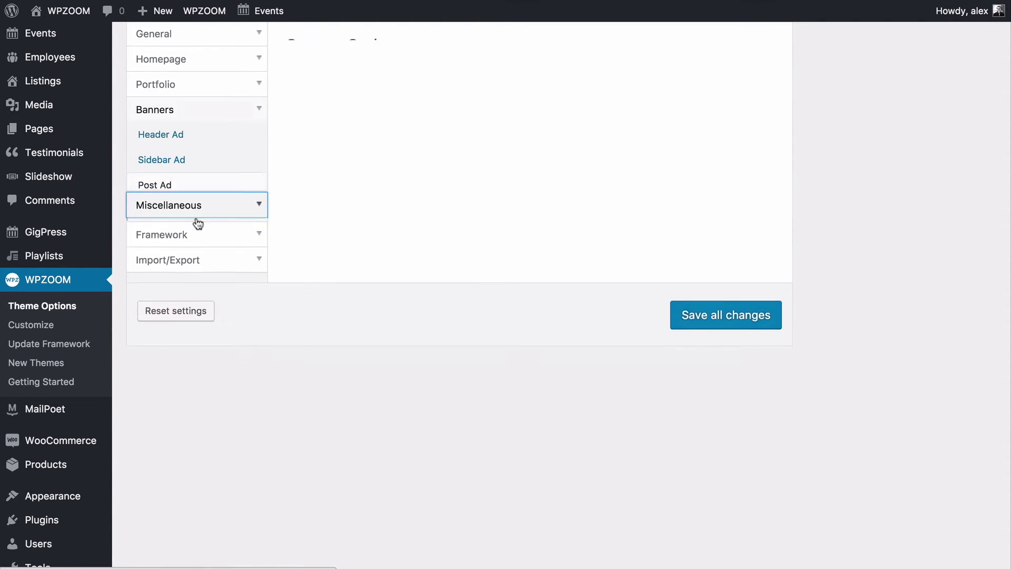
left_click(590, 144)
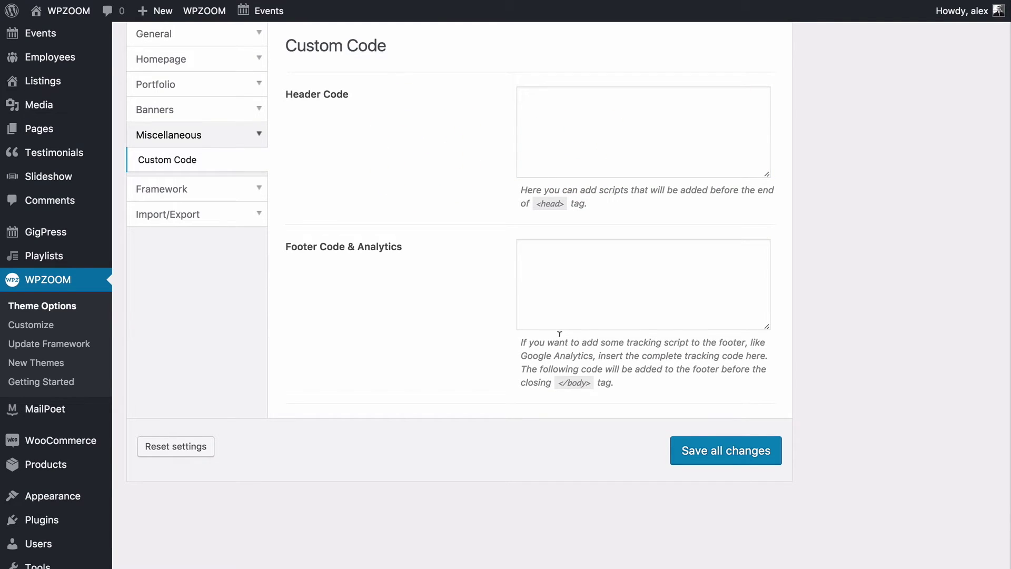
left_click(632, 283)
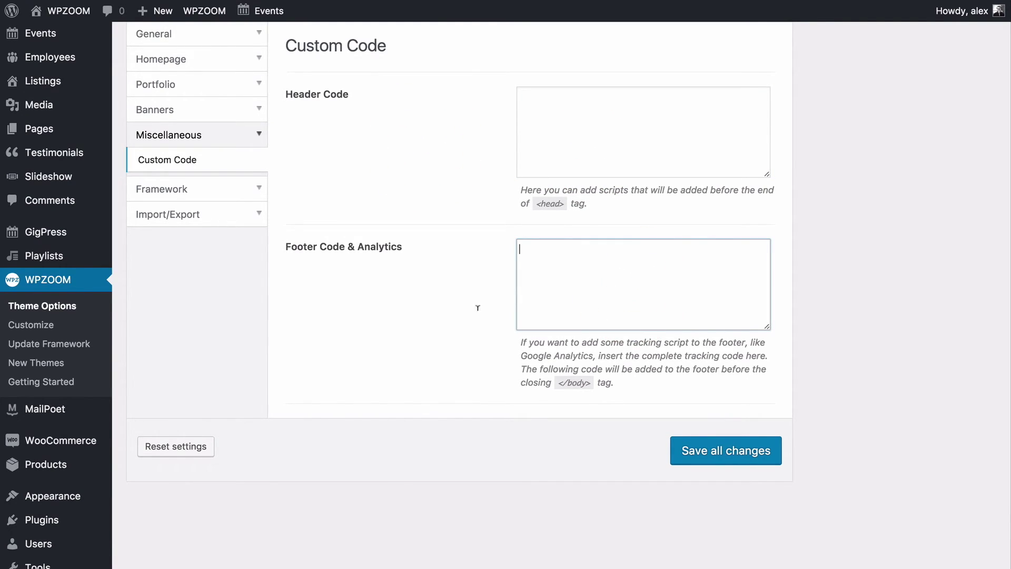
left_click(435, 313)
left_click(608, 132)
left_click(514, 134)
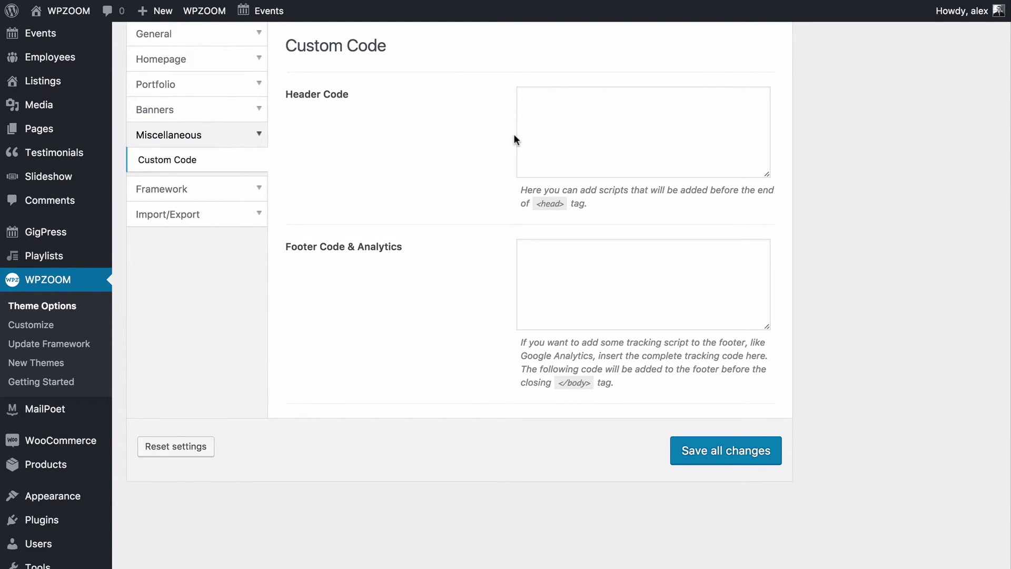
Examine the Framework Options, from generator meta tags to the slideshow shortcode, and the Debug info.
left_click(185, 189)
scroll(303, 322, "down", 3)
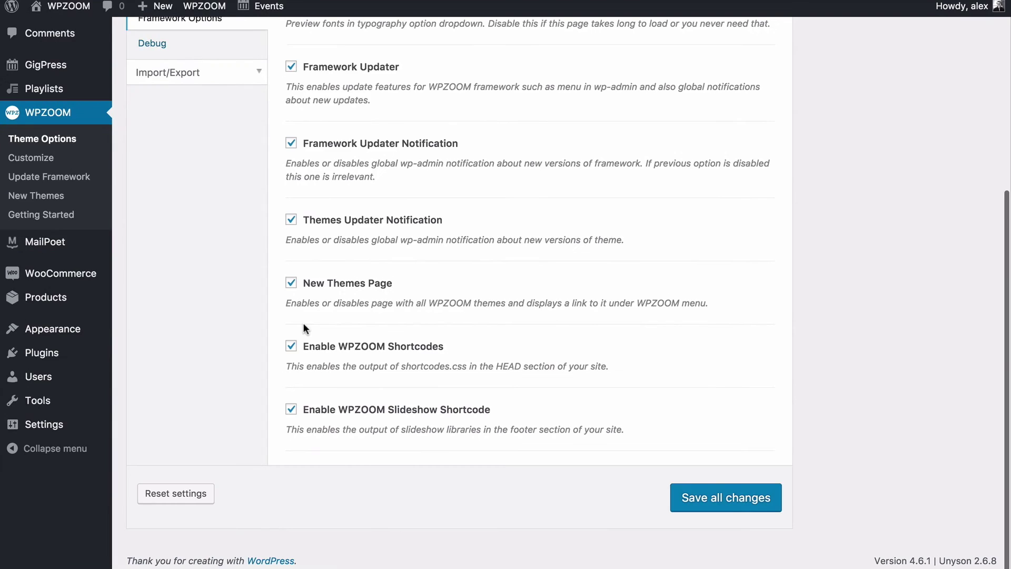
scroll(302, 323, "up", 6)
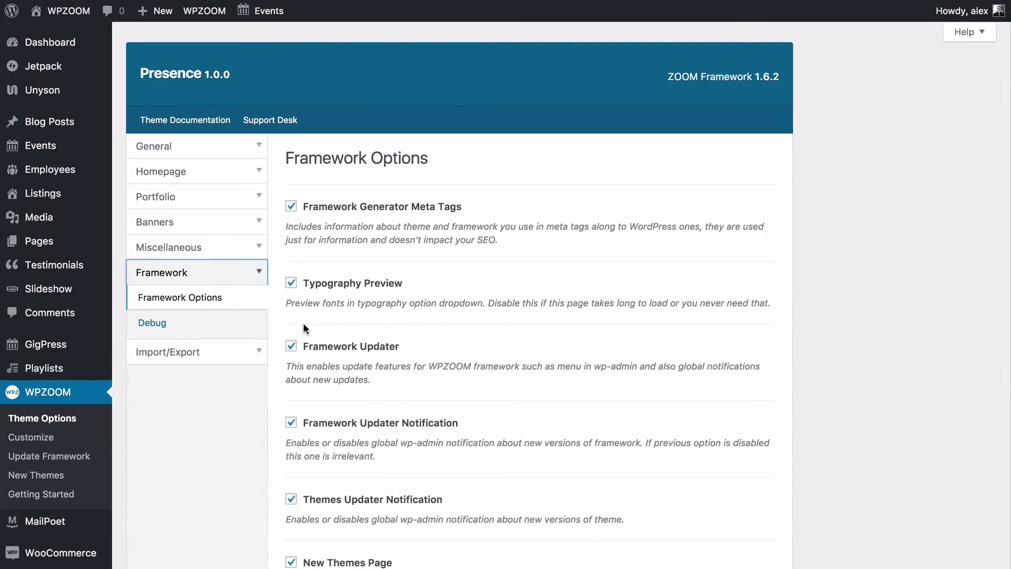
left_click(158, 321)
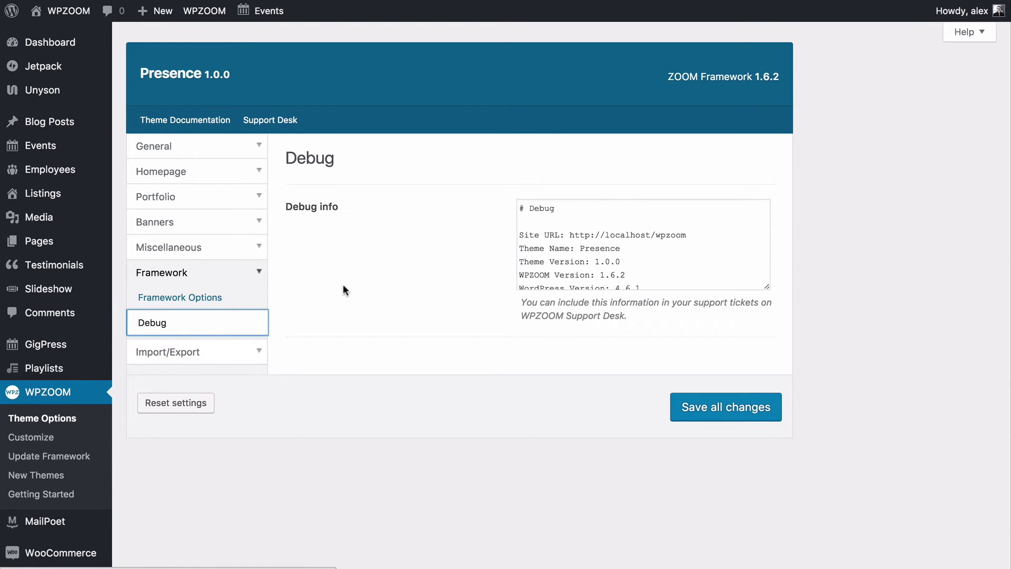
left_click(352, 284)
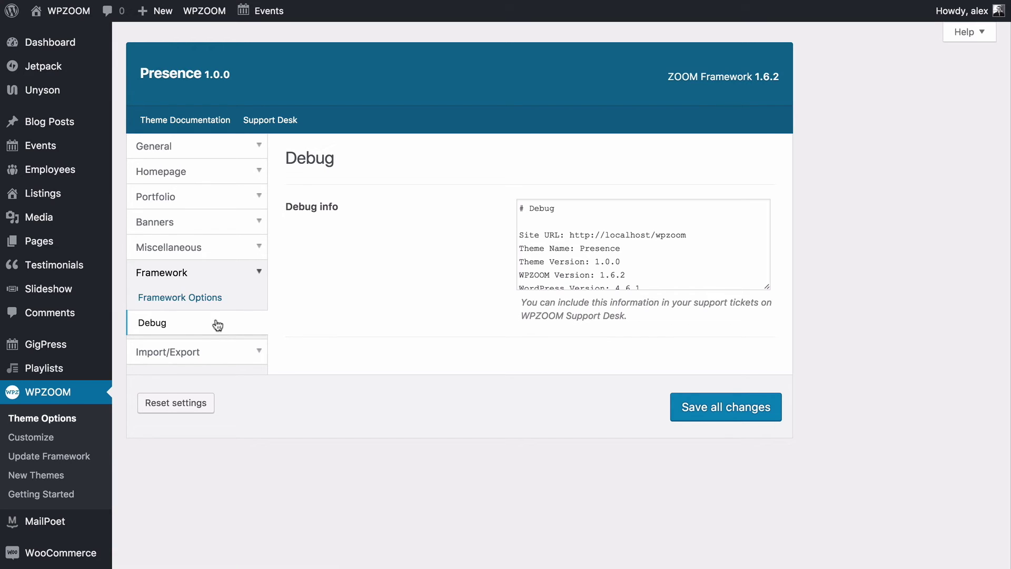
Review the import and export fields for Theme Options and save all changes.
left_click(194, 351)
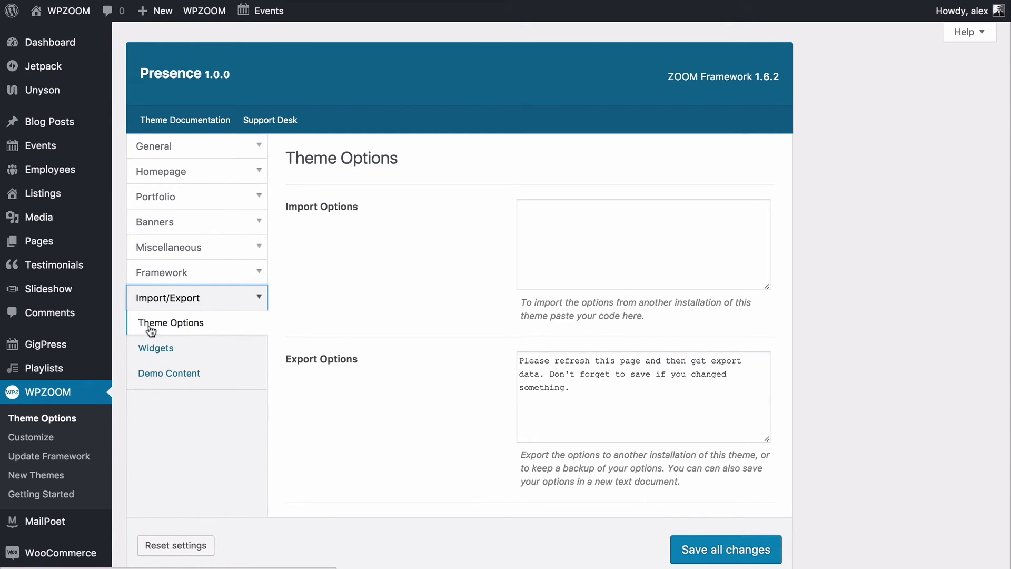
scroll(333, 239, "down", 3)
scroll(359, 150, "up", 2)
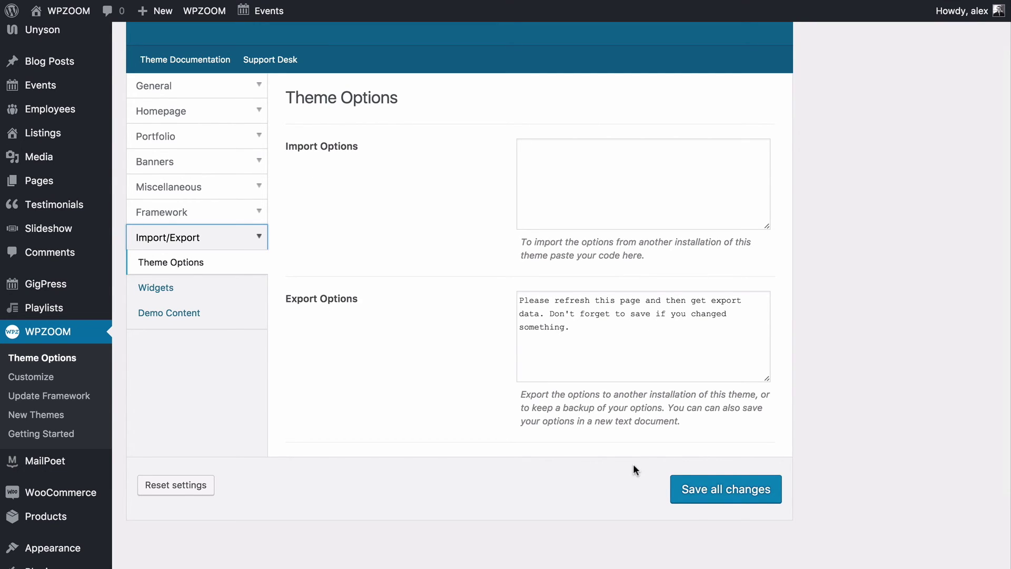
left_click(706, 489)
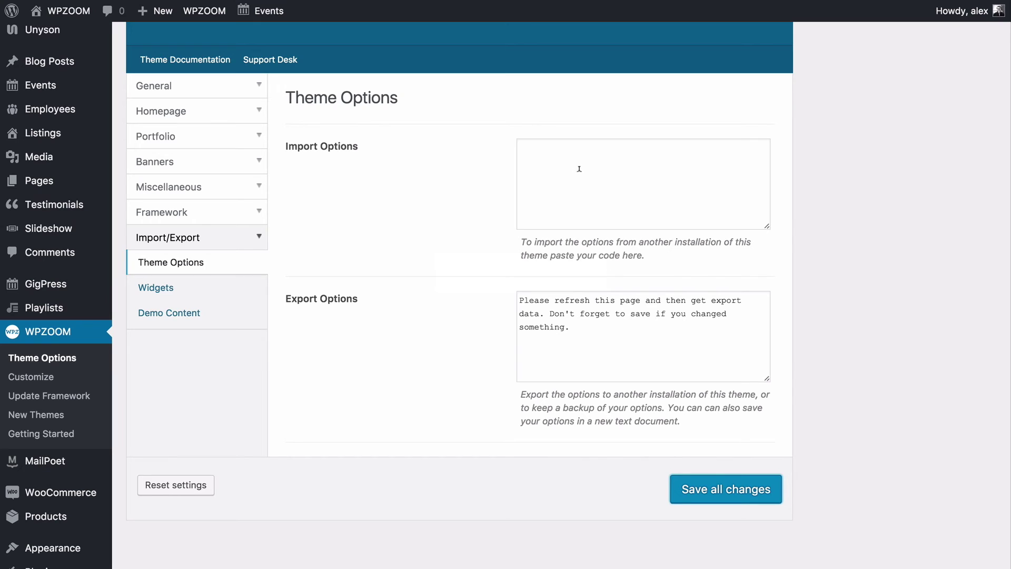
scroll(334, 183, "up", 3)
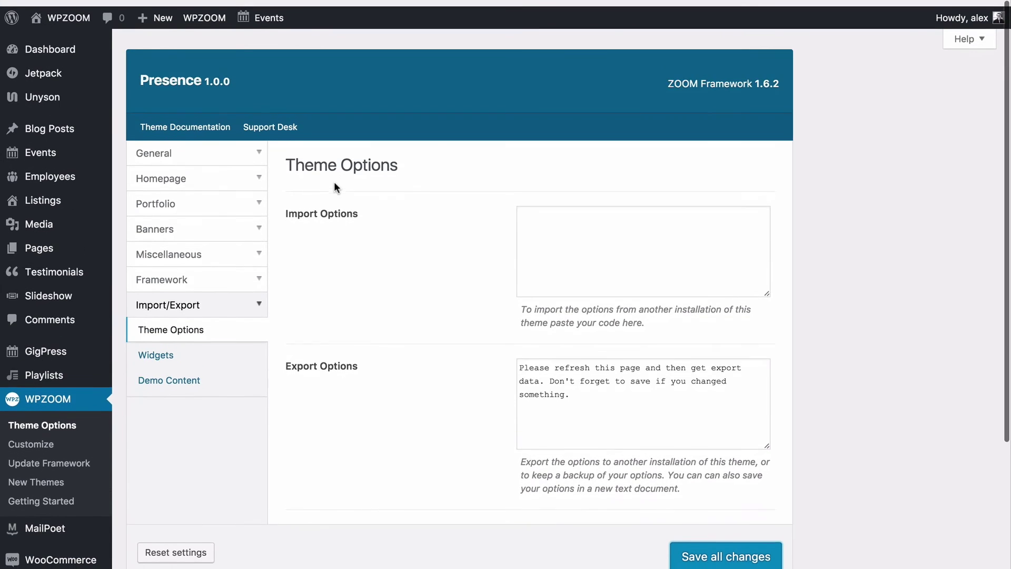